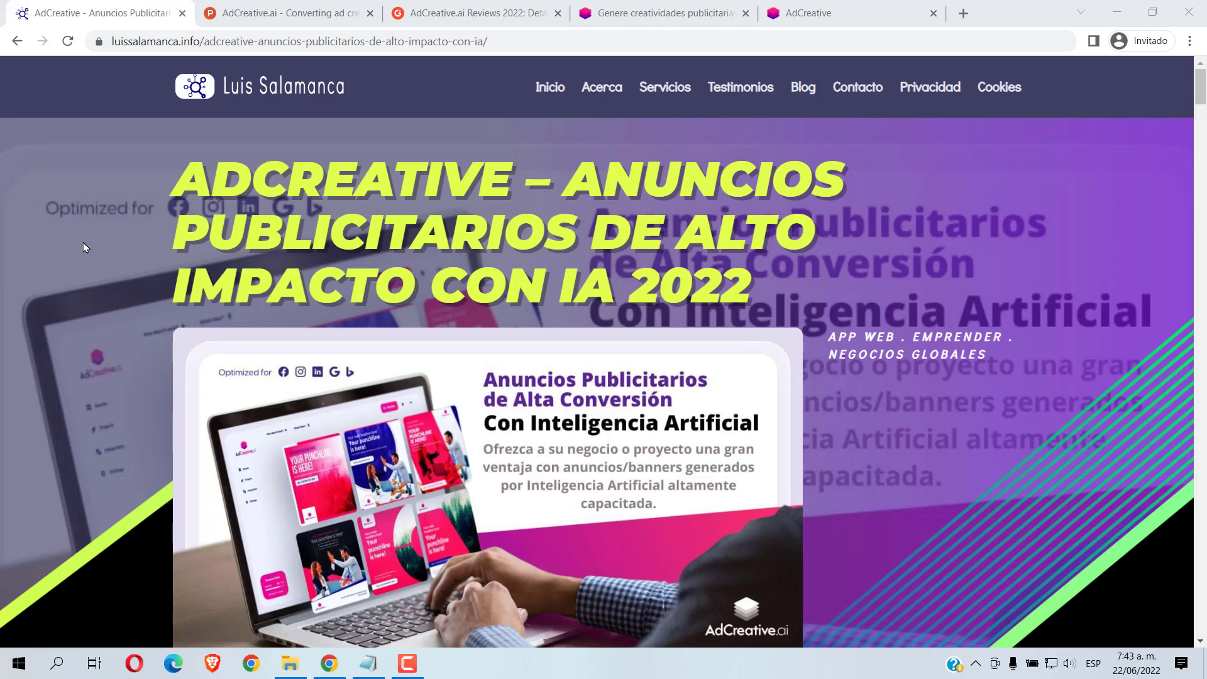
Step: Review the AdCreative.ai page on Product Hunt, including its Product of the day badges and launch history
left_click(287, 17)
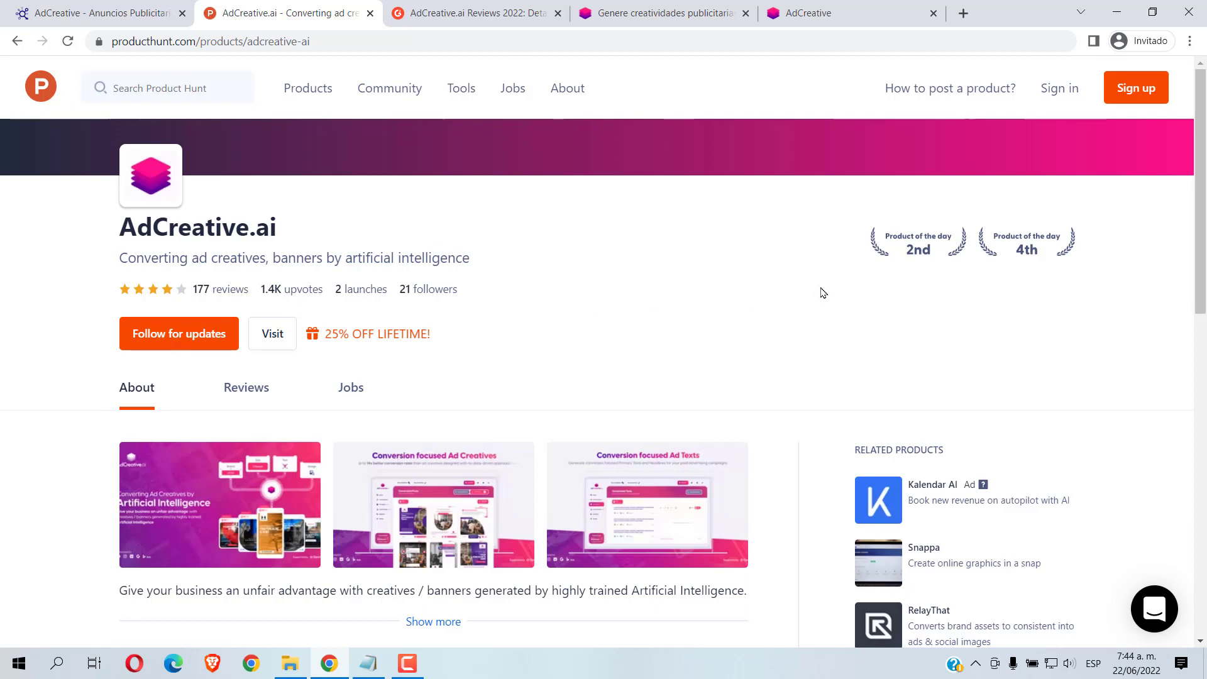
mouse_move(925, 256)
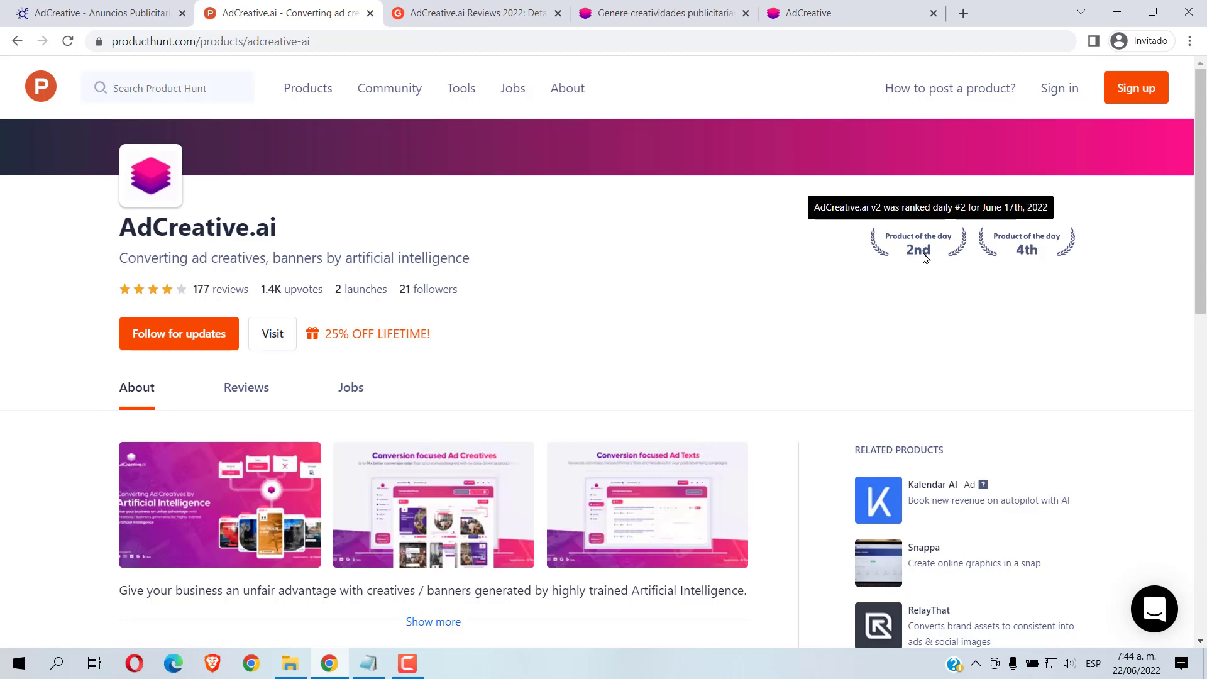
mouse_move(1022, 245)
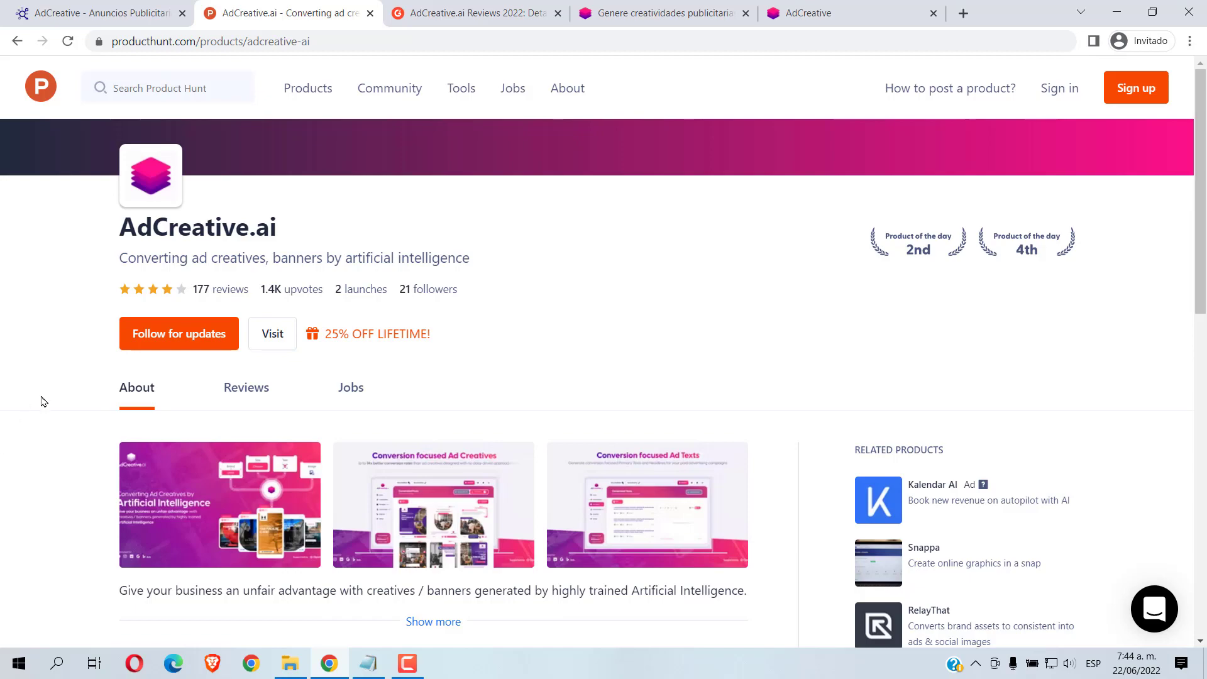
scroll(42, 401, "down", 7)
scroll(40, 399, "down", 5)
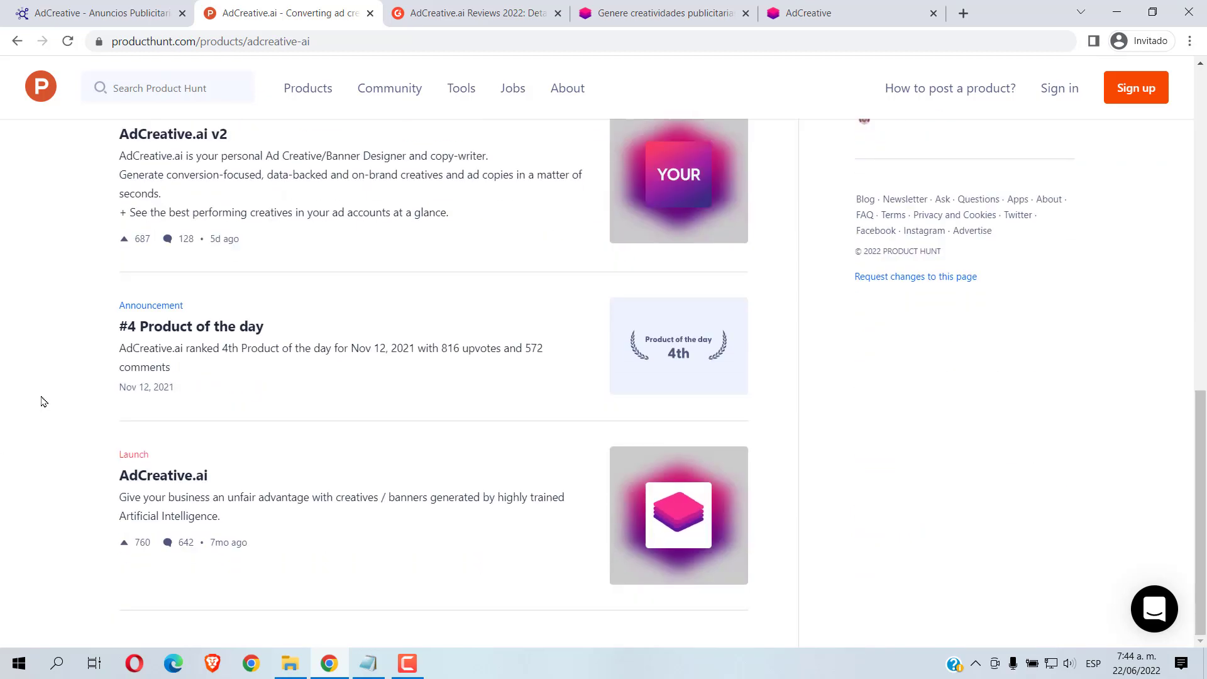
scroll(55, 381, "up", 12)
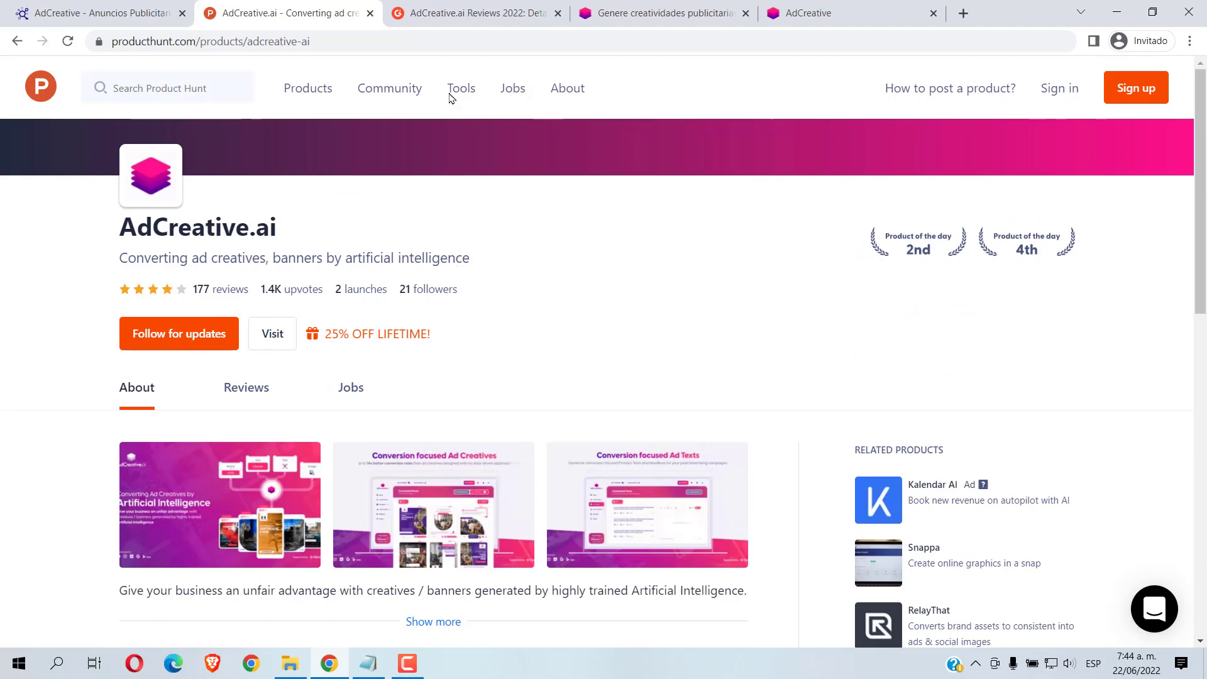
Step: Examine AdCreative.ai's G2 page, covering its star rating, official screenshots, customer reviews and user ratings
left_click(454, 19)
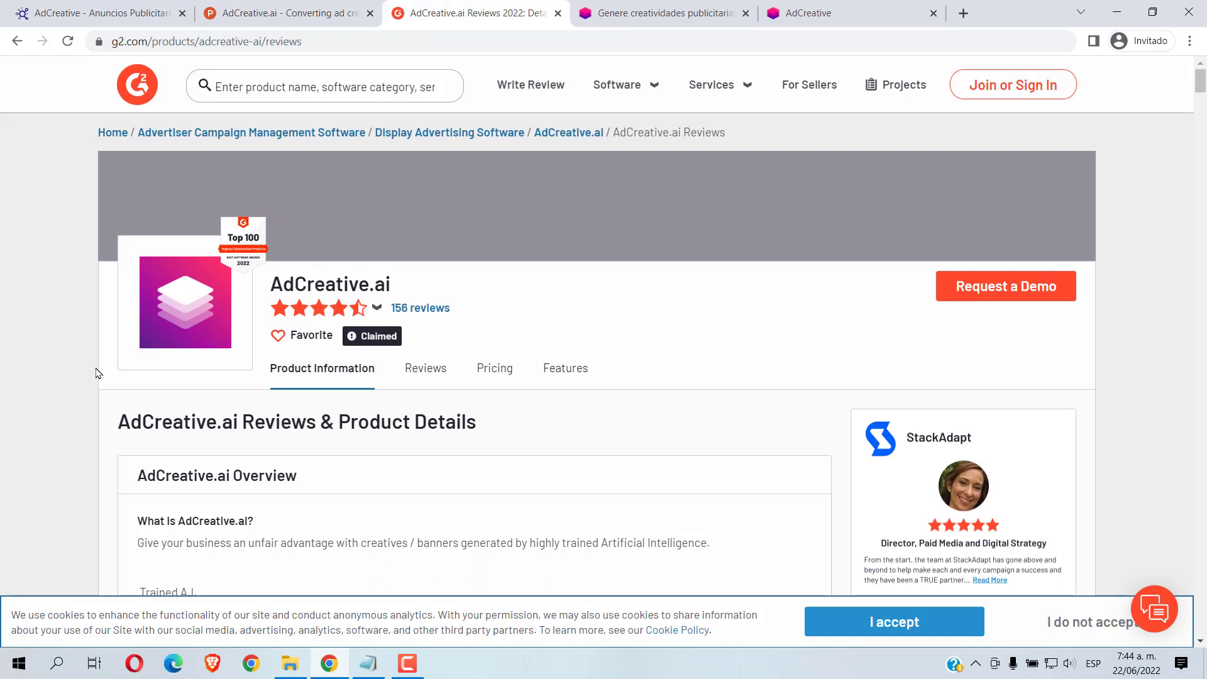
mouse_move(358, 311)
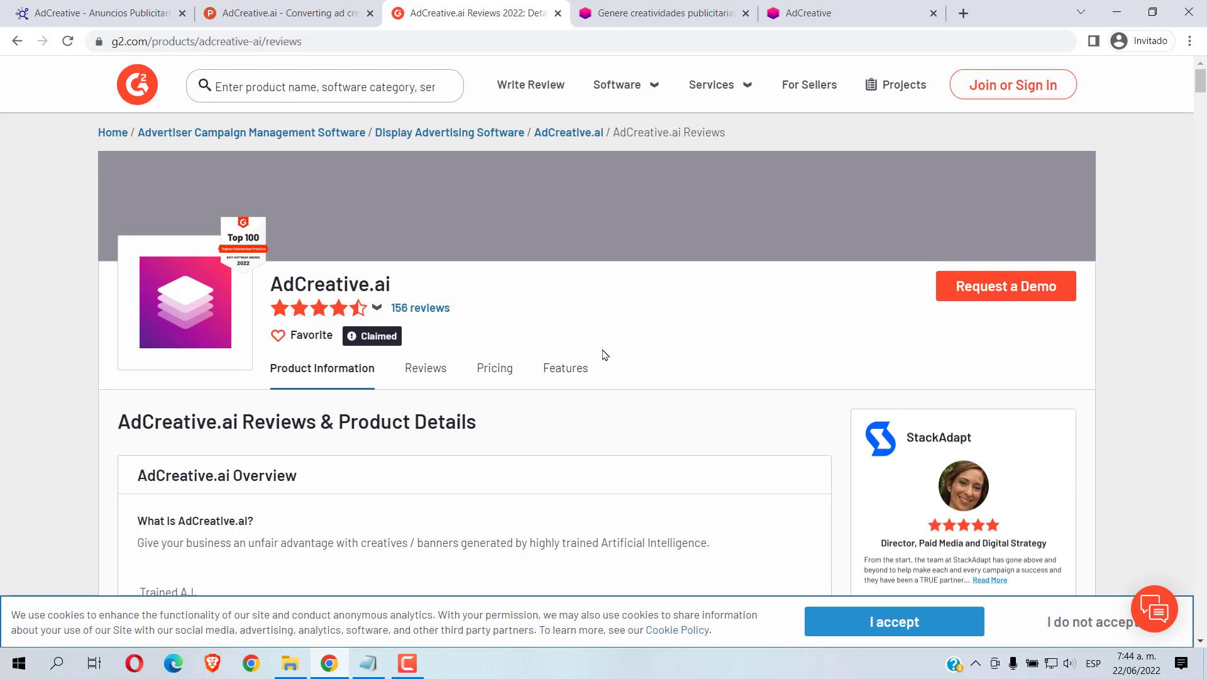
scroll(590, 352, "down", 5)
scroll(591, 354, "down", 10)
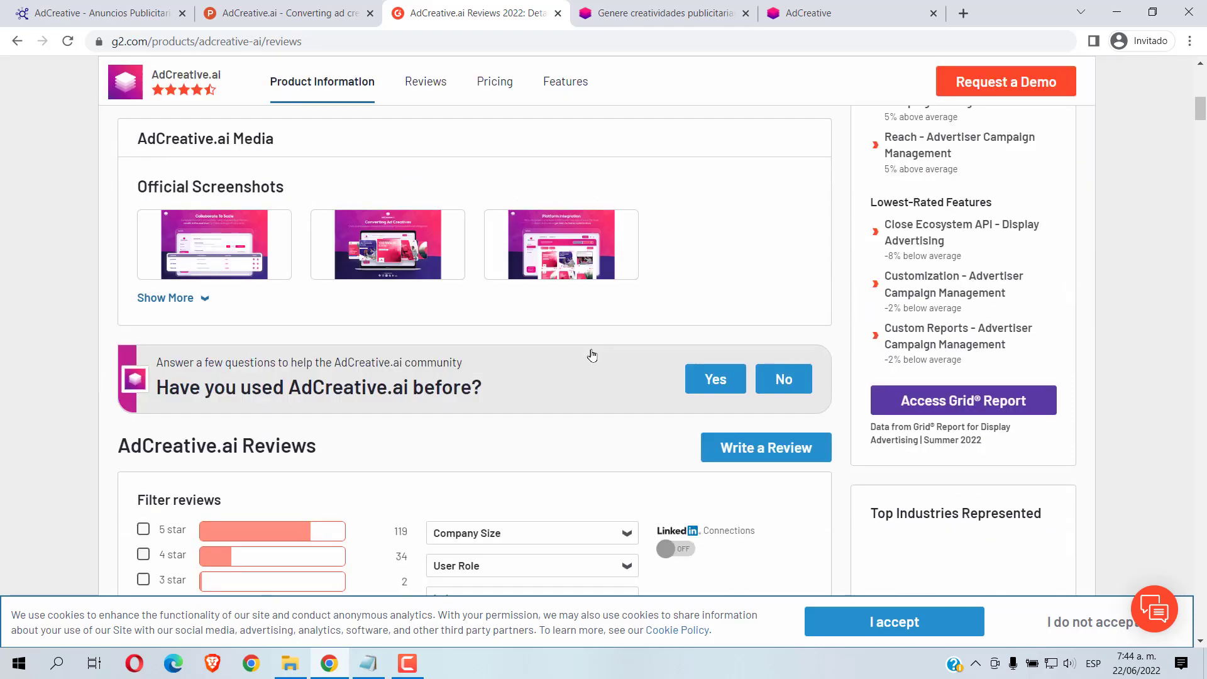
scroll(591, 354, "down", 2)
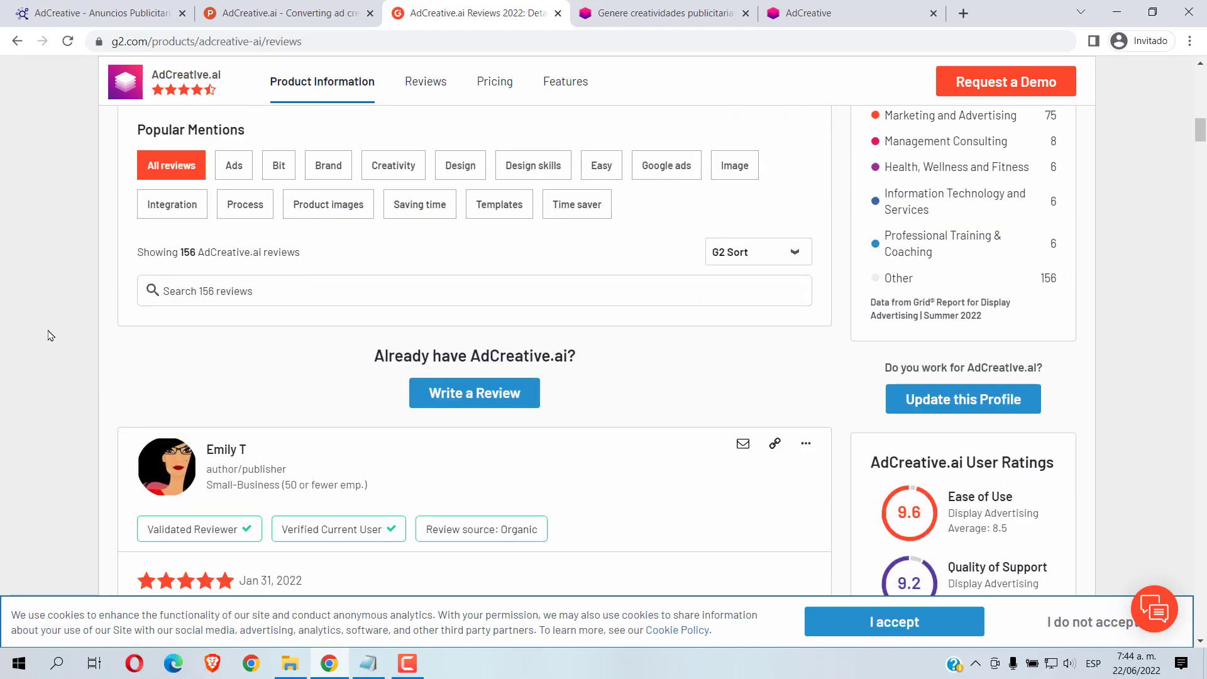
scroll(50, 335, "down", 3)
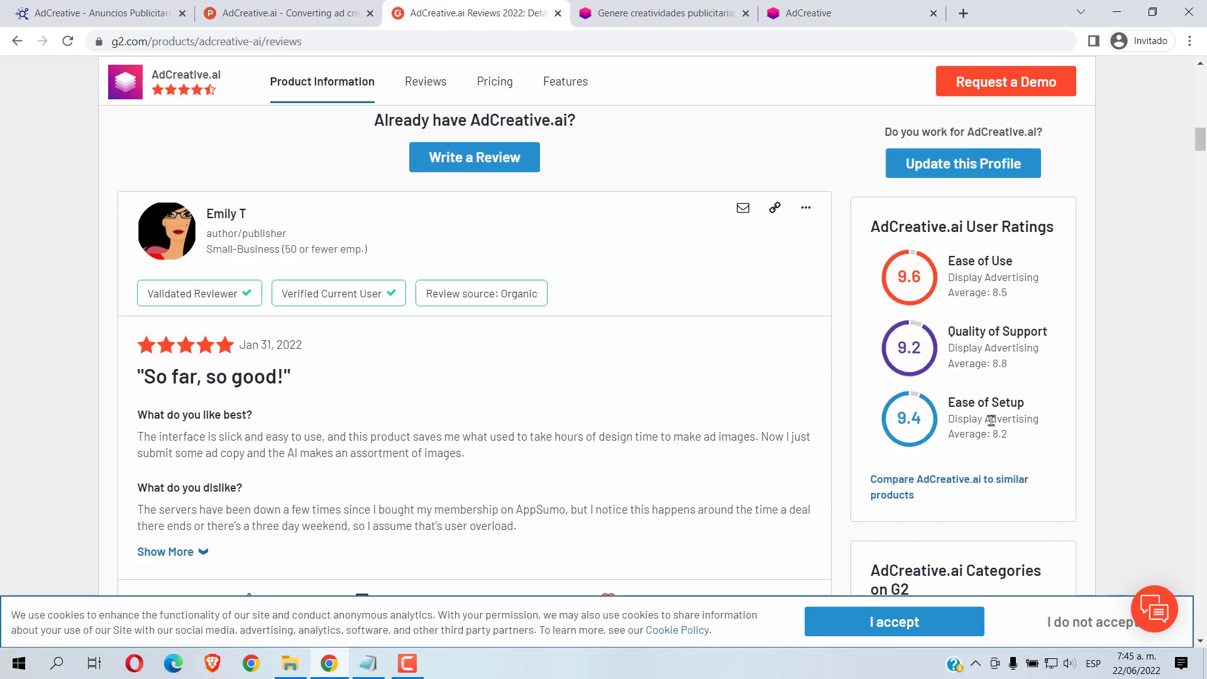
scroll(809, 343, "up", 20)
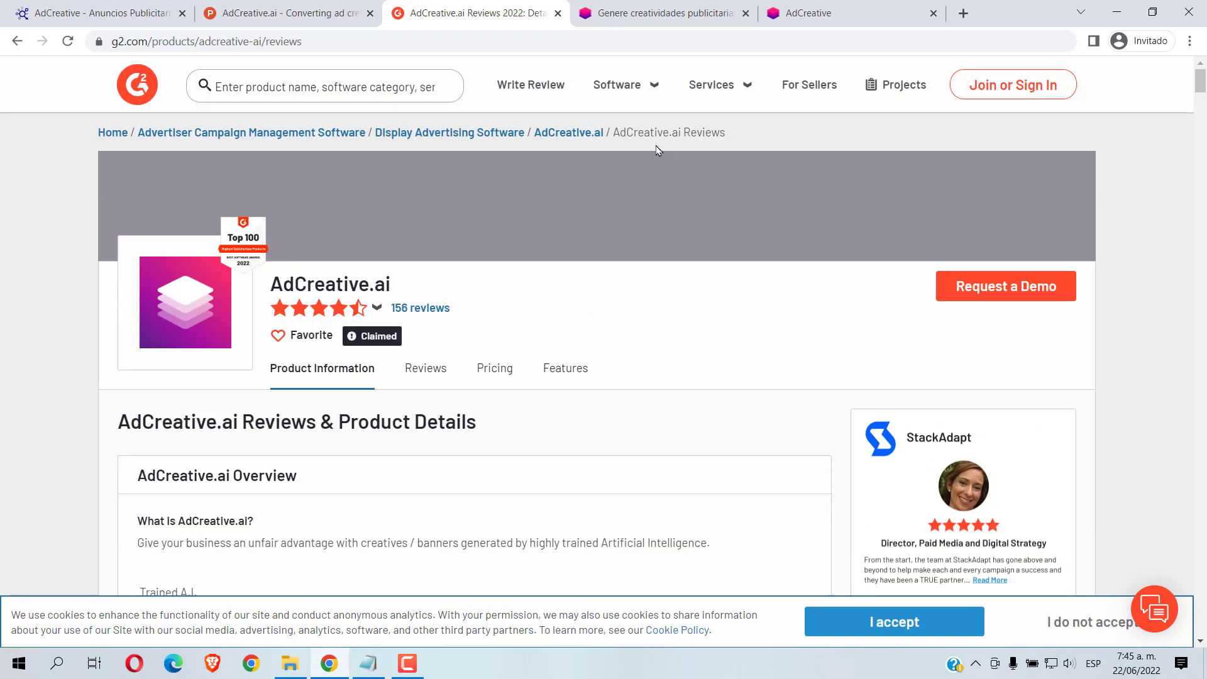
Step: Skim the Spanish AdCreative.ai home page from the introduction to the free-trial section and return to its beginning
left_click(666, 16)
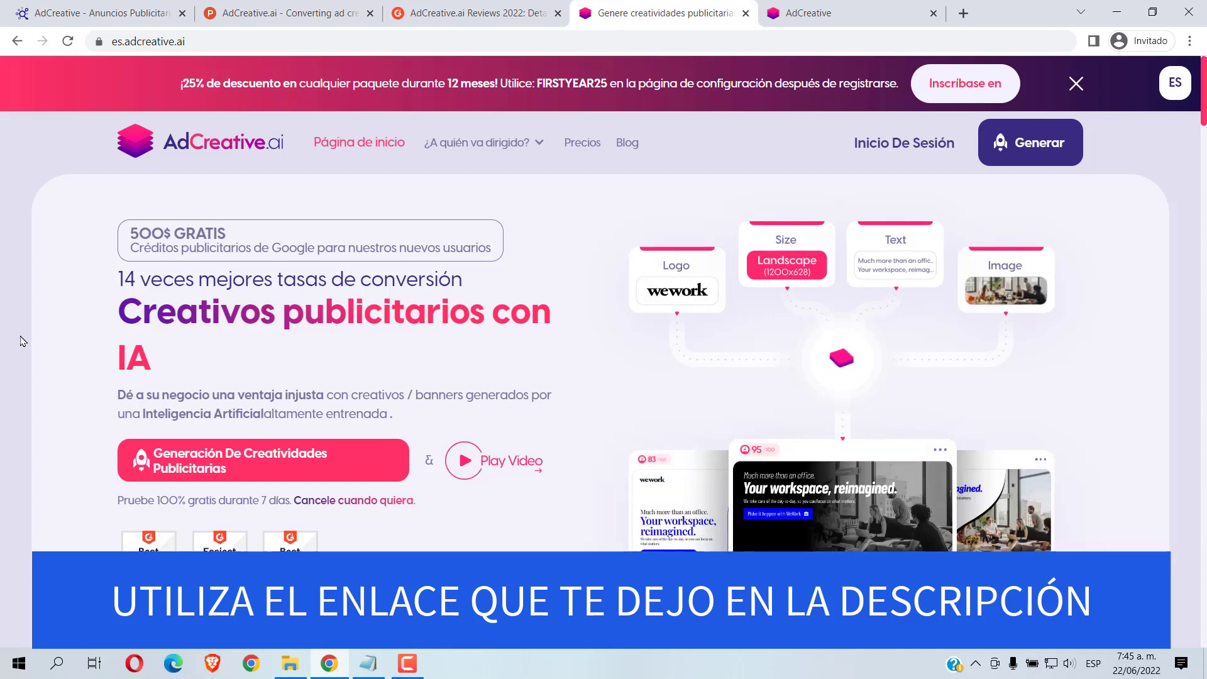
scroll(23, 341, "down", 3)
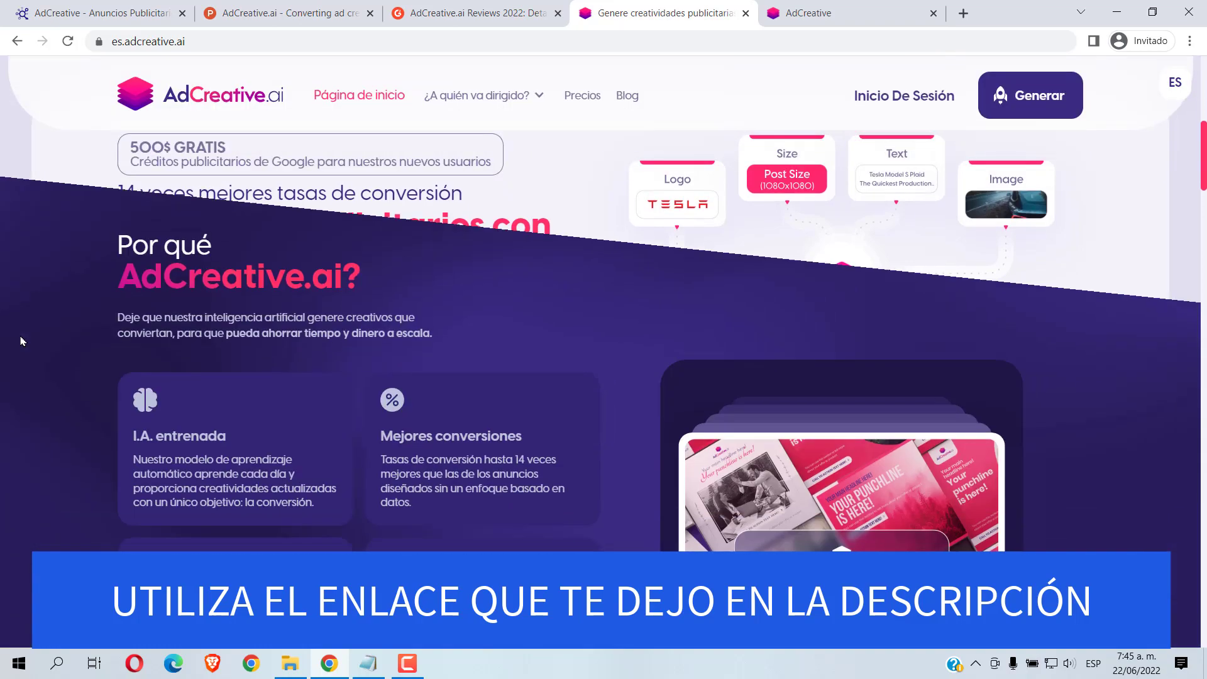
scroll(20, 341, "down", 8)
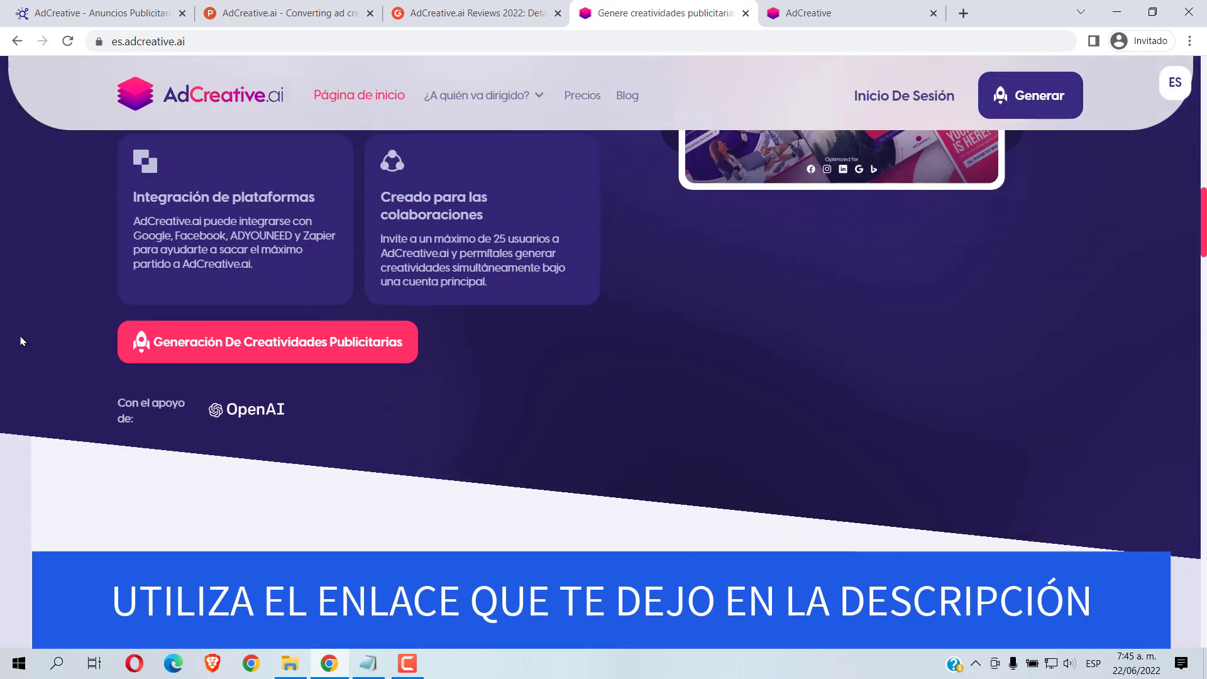
scroll(20, 341, "down", 10)
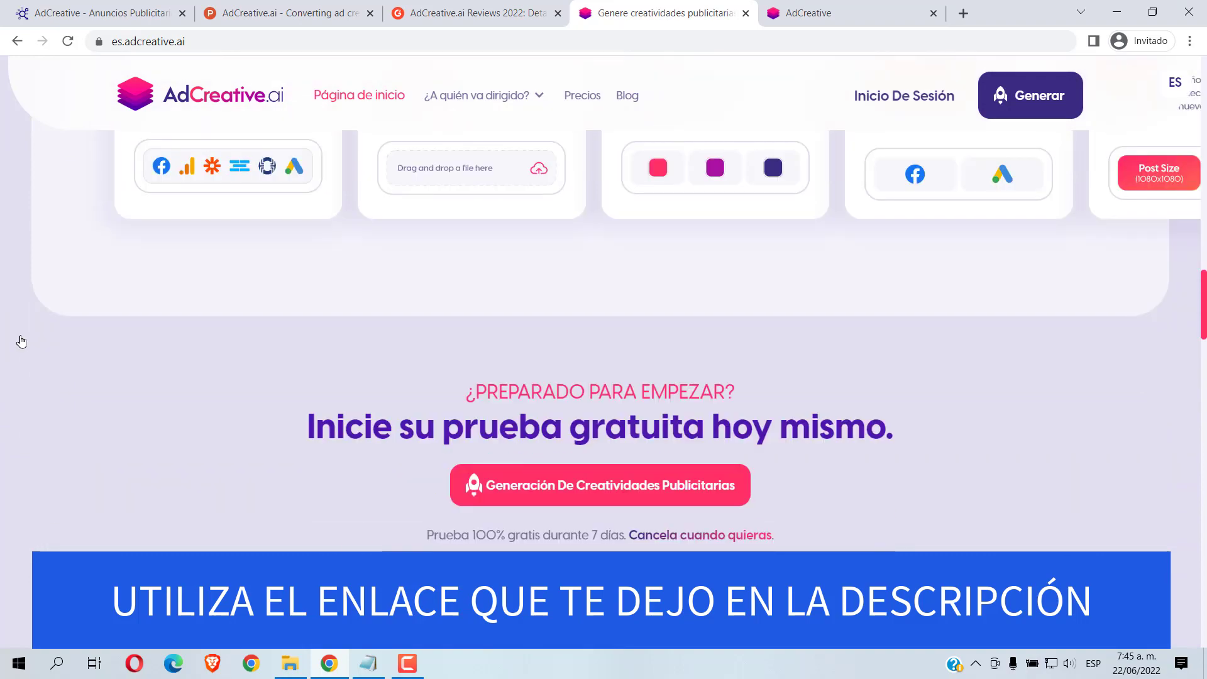
scroll(21, 341, "down", 1)
scroll(20, 341, "up", 10)
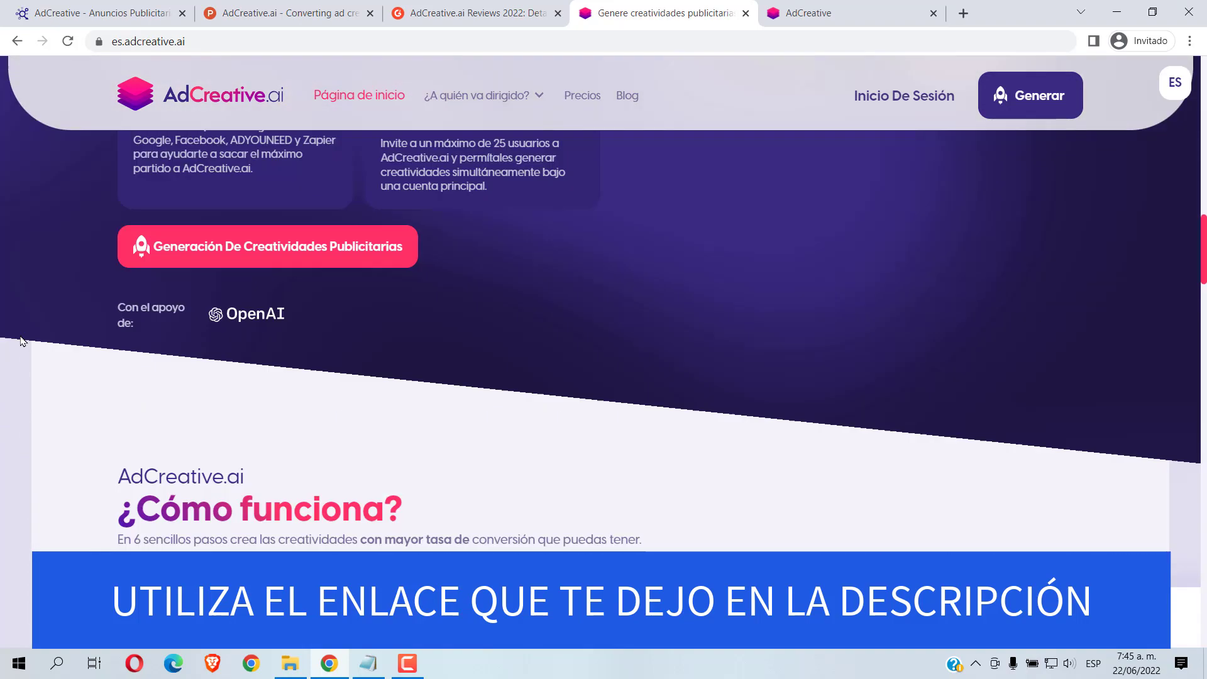
scroll(21, 341, "up", 10)
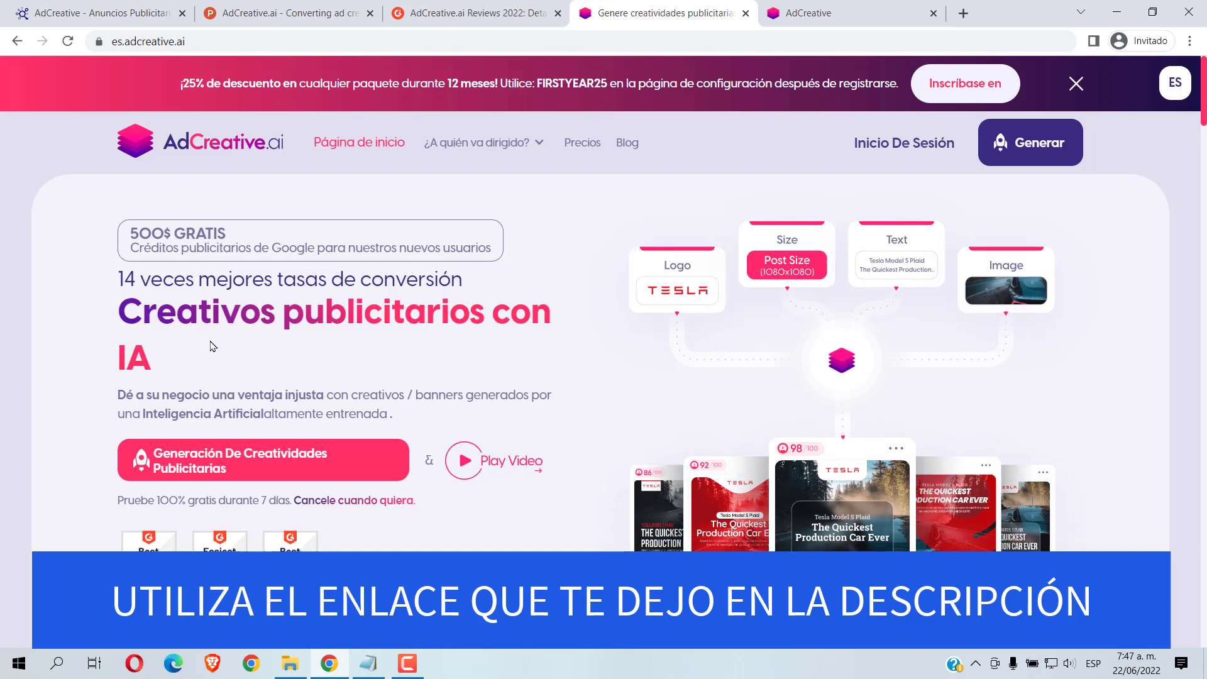
Step: Skim the blog article reviewing AdCreative.ai, from the overview and features to the alternatives, and return to its title
left_click(94, 13)
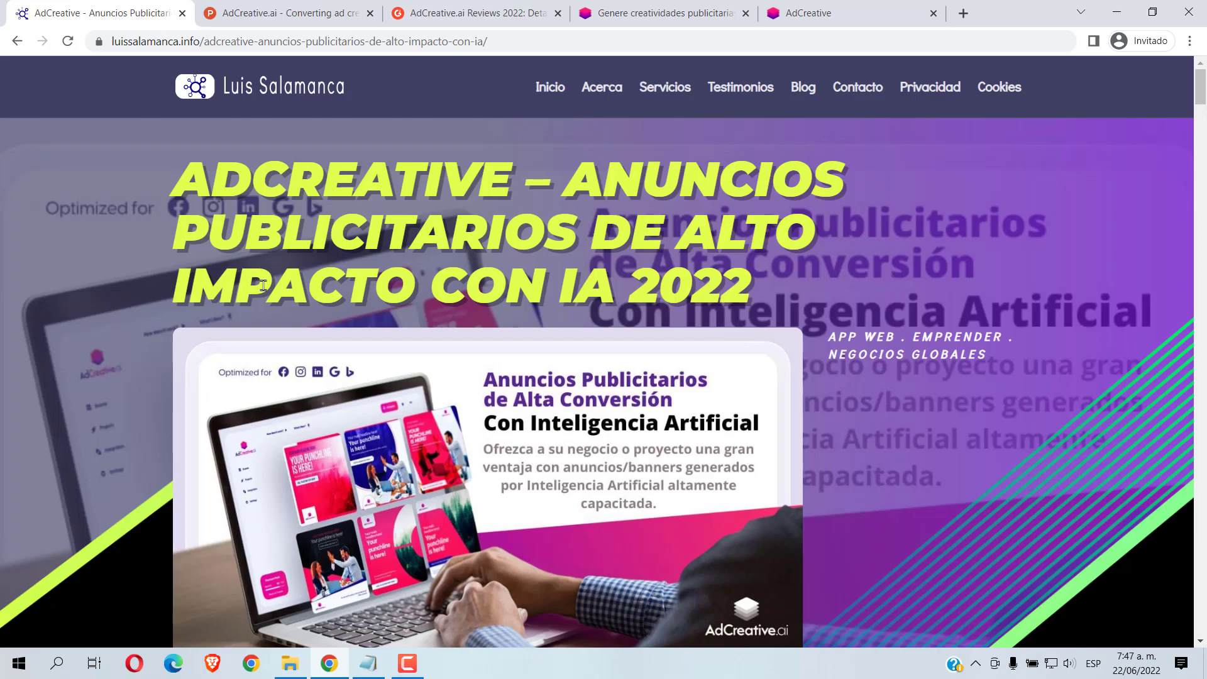
scroll(262, 286, "down", 15)
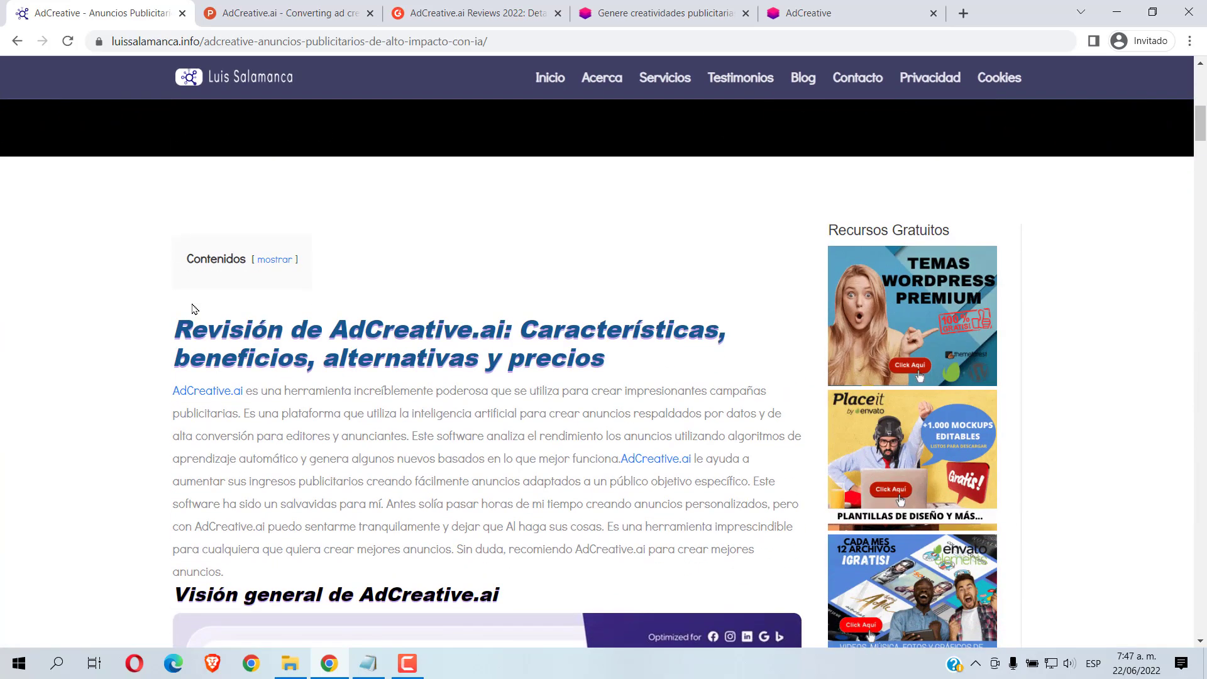
scroll(144, 295, "down", 10)
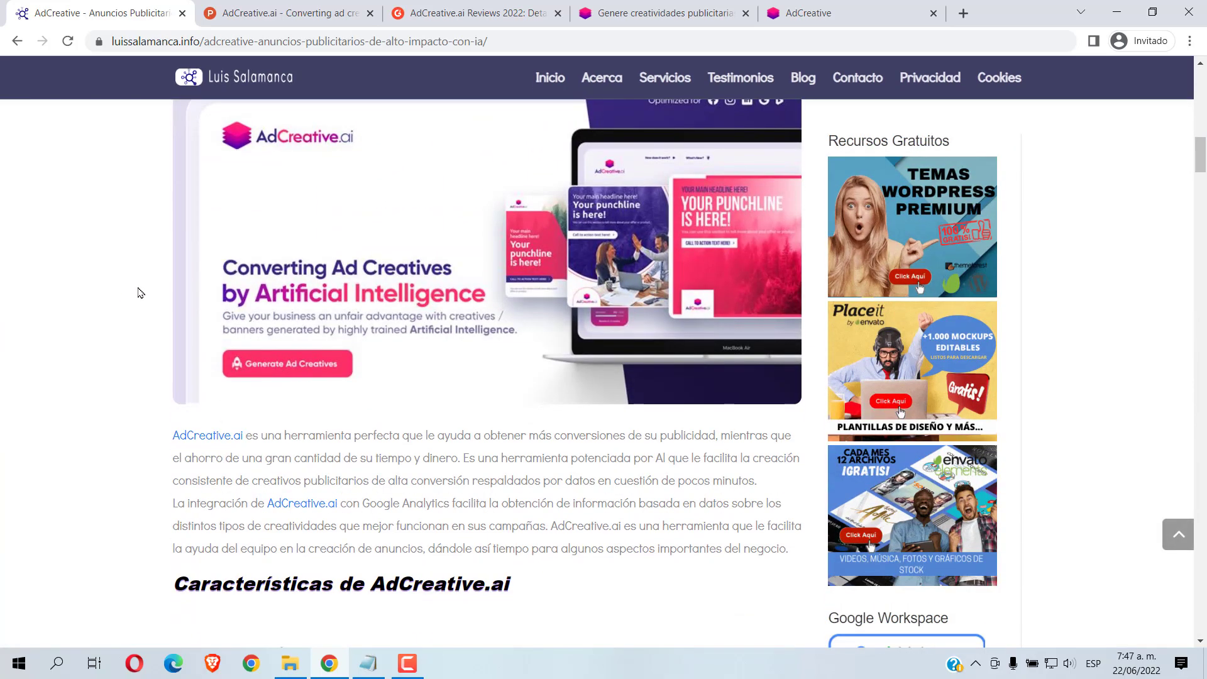
scroll(140, 293, "down", 8)
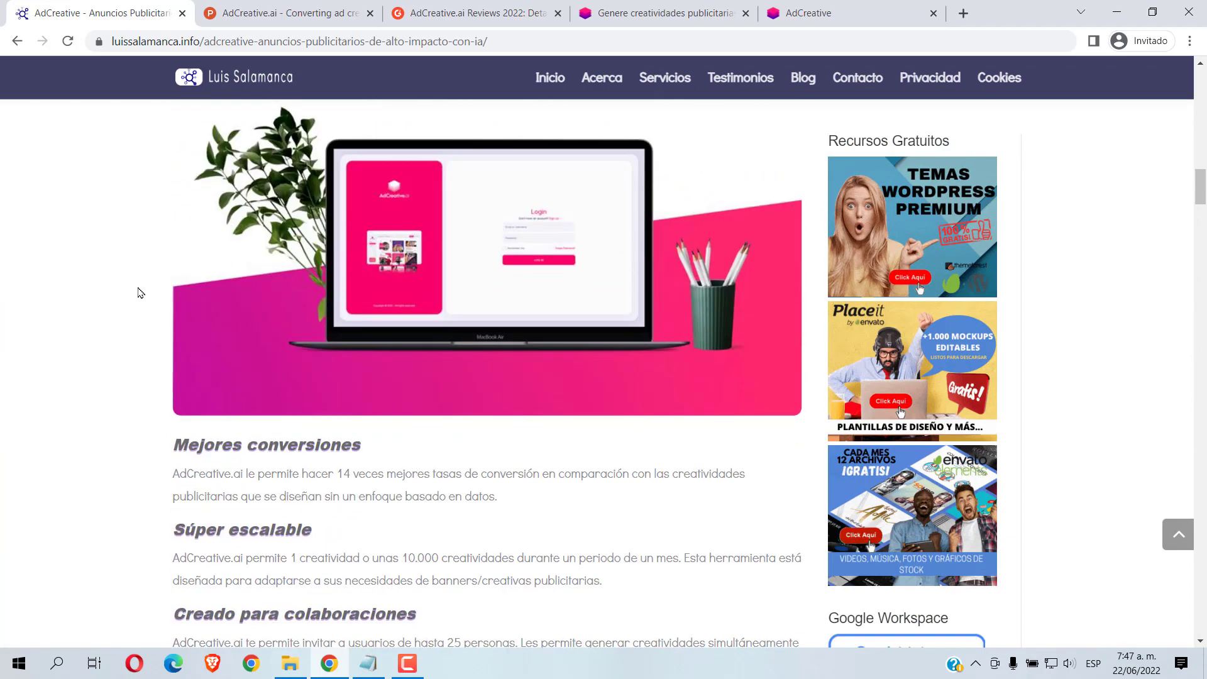
scroll(139, 293, "down", 3)
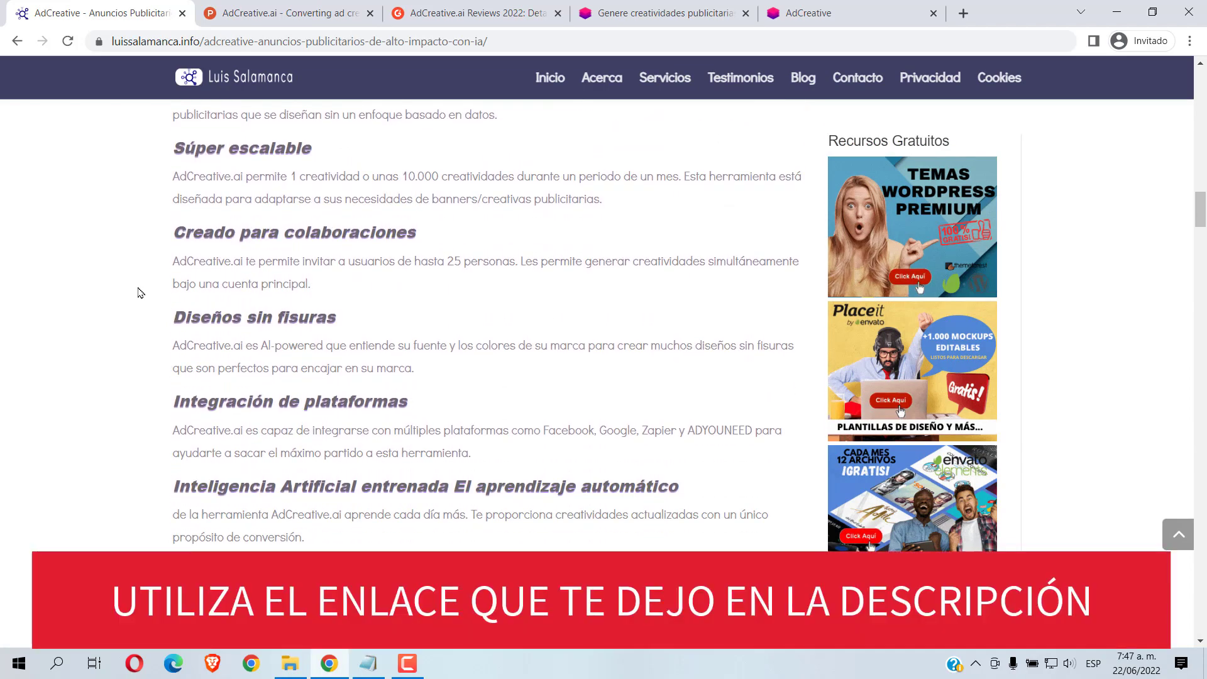
scroll(140, 293, "down", 4)
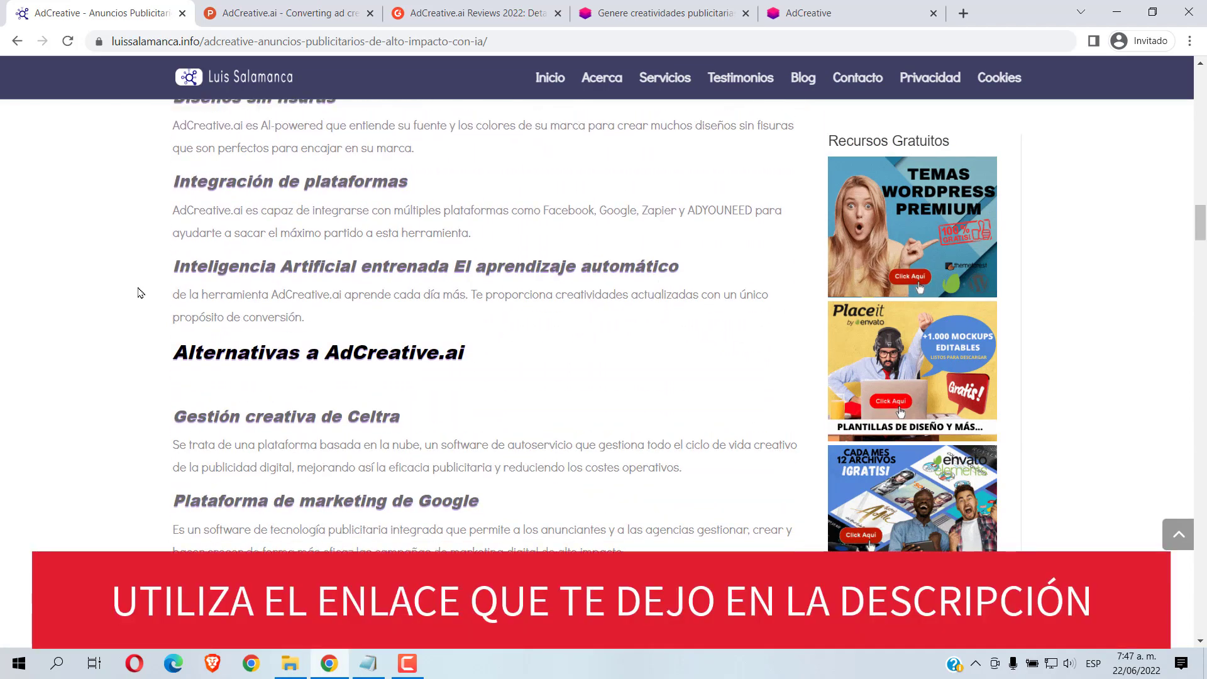
scroll(140, 293, "up", 8)
scroll(139, 293, "up", 15)
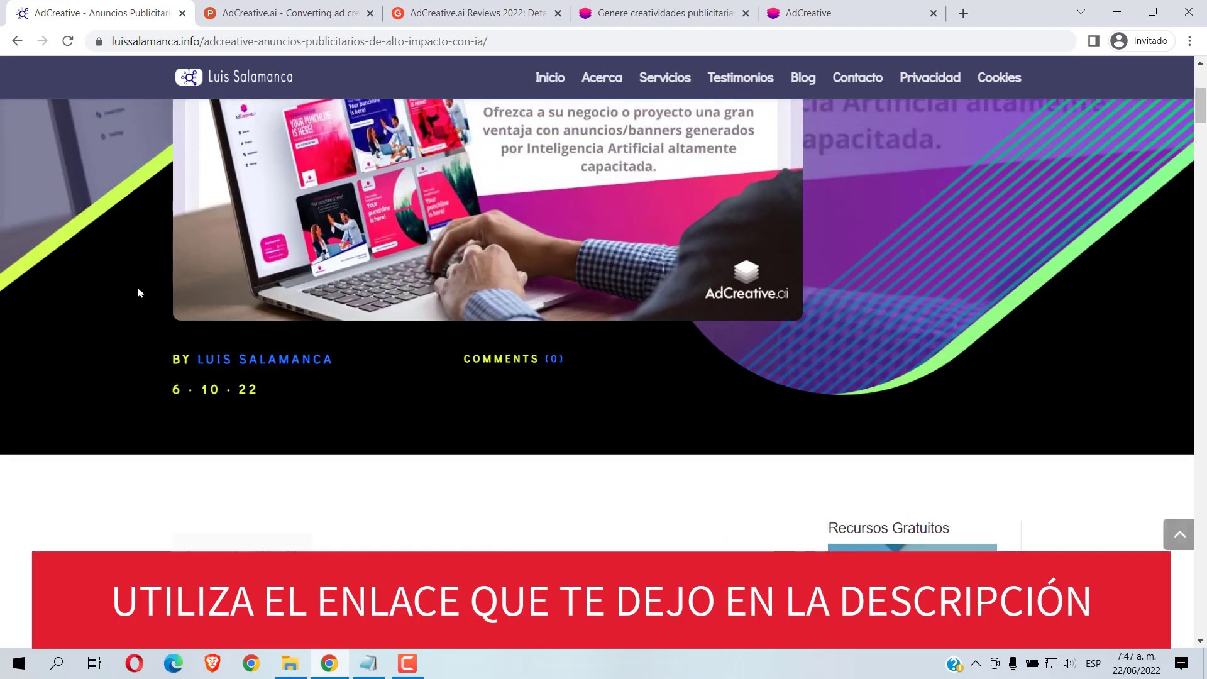
scroll(140, 293, "up", 1)
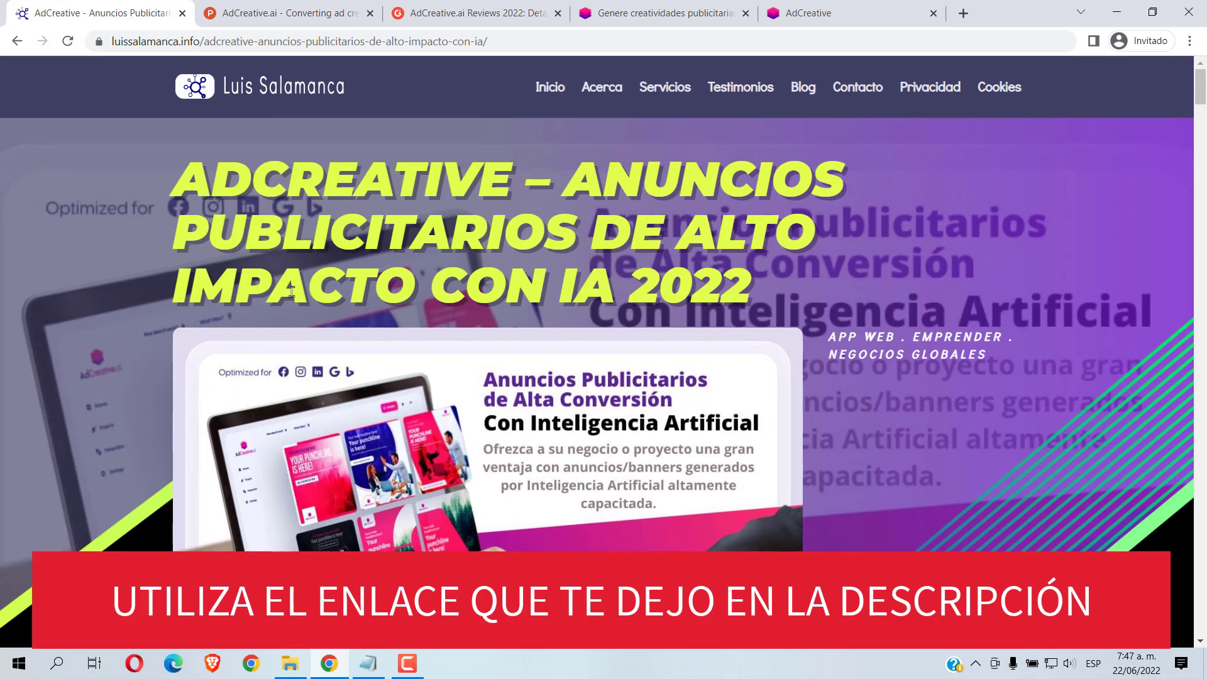
Step: Read the "Por qué AdCreative.ai?" benefits and the "¿Cómo funciona?" steps on the AdCreative.ai home page
left_click(664, 15)
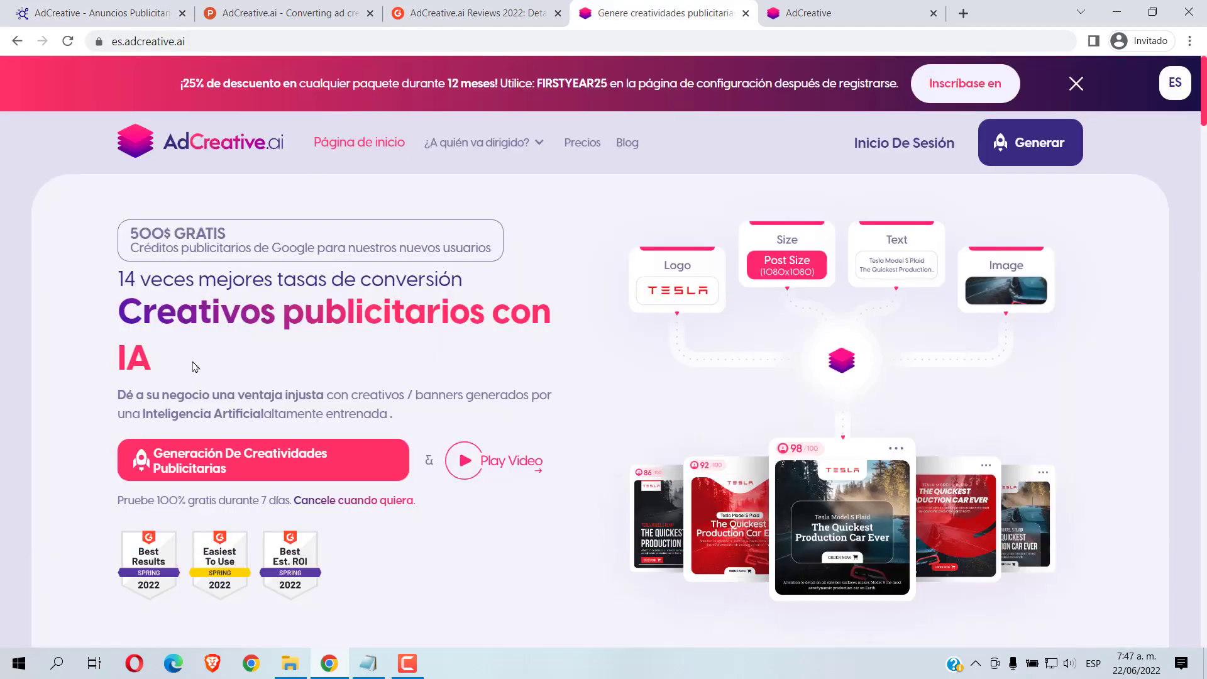
scroll(53, 382, "down", 15)
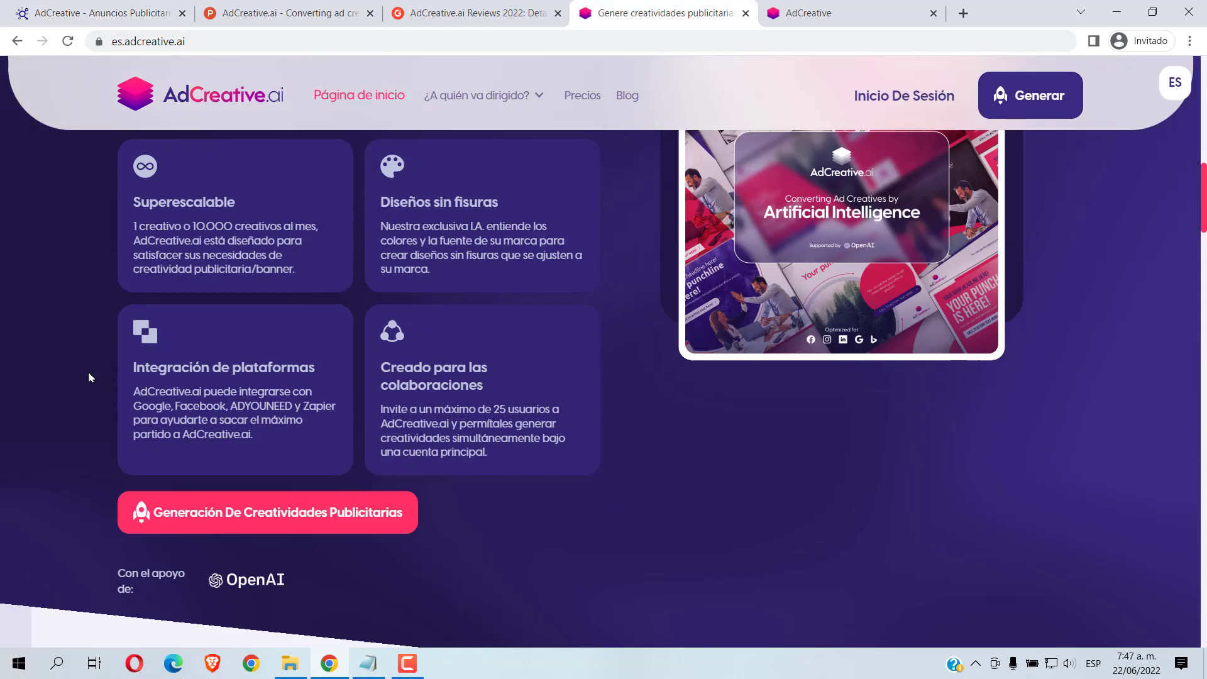
scroll(88, 378, "up", 6)
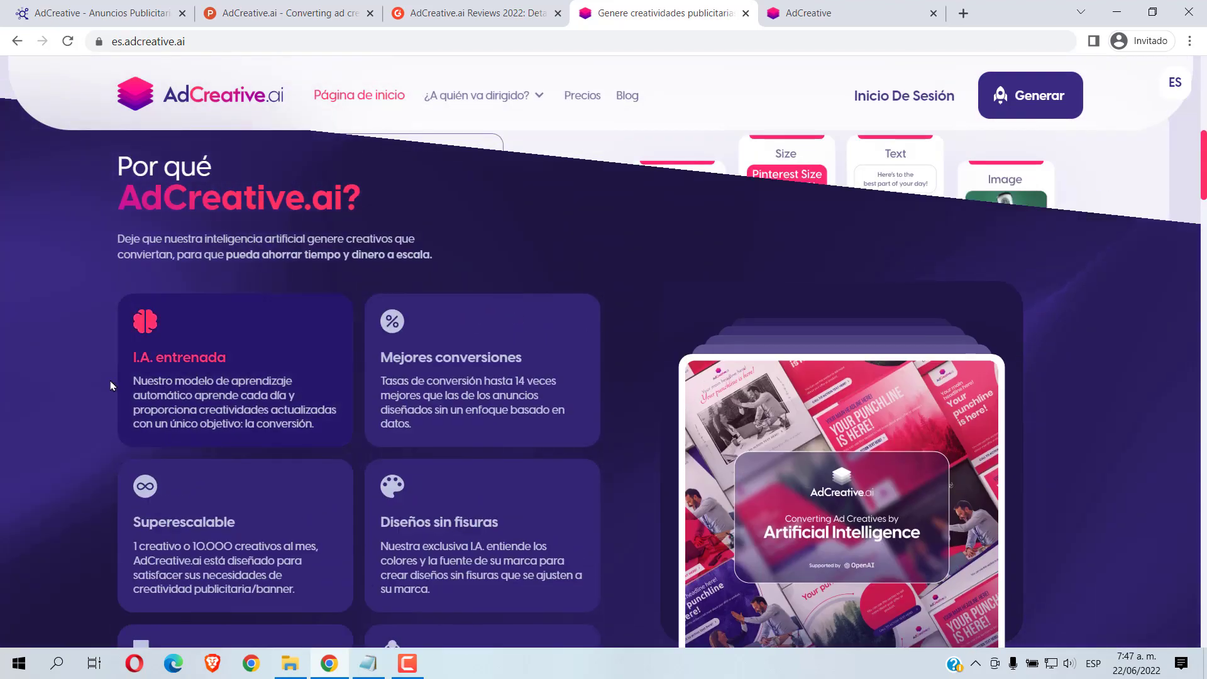
scroll(108, 383, "down", 14)
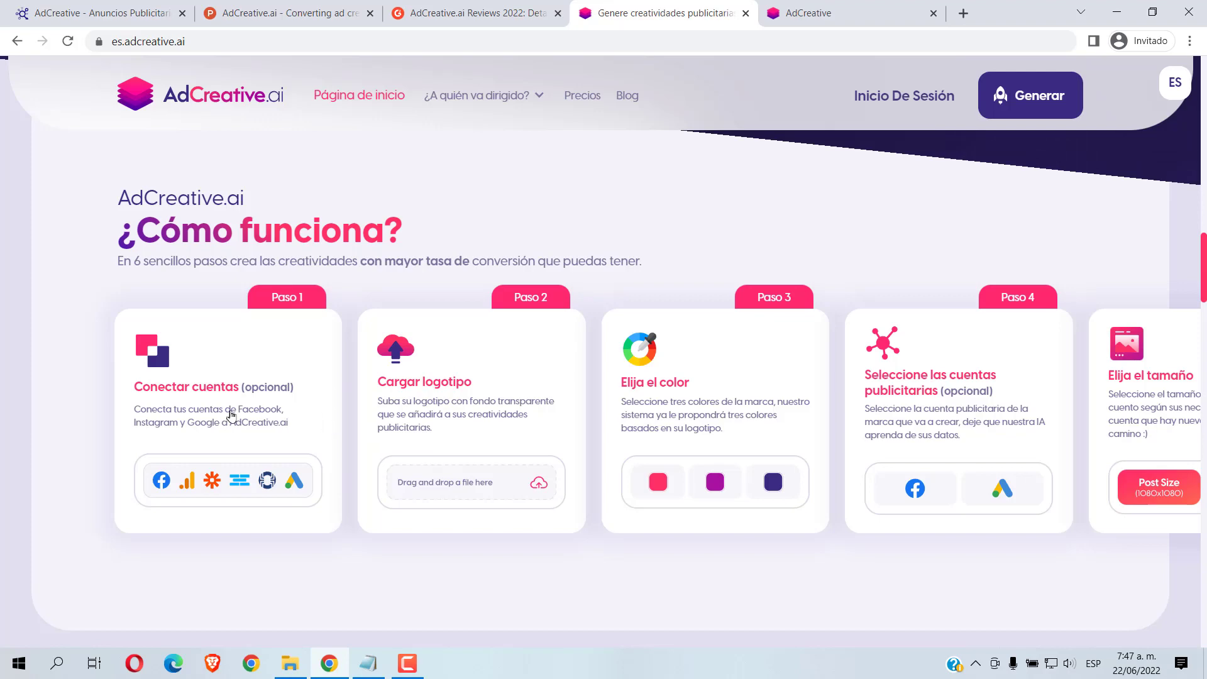
scroll(239, 420, "down", 5)
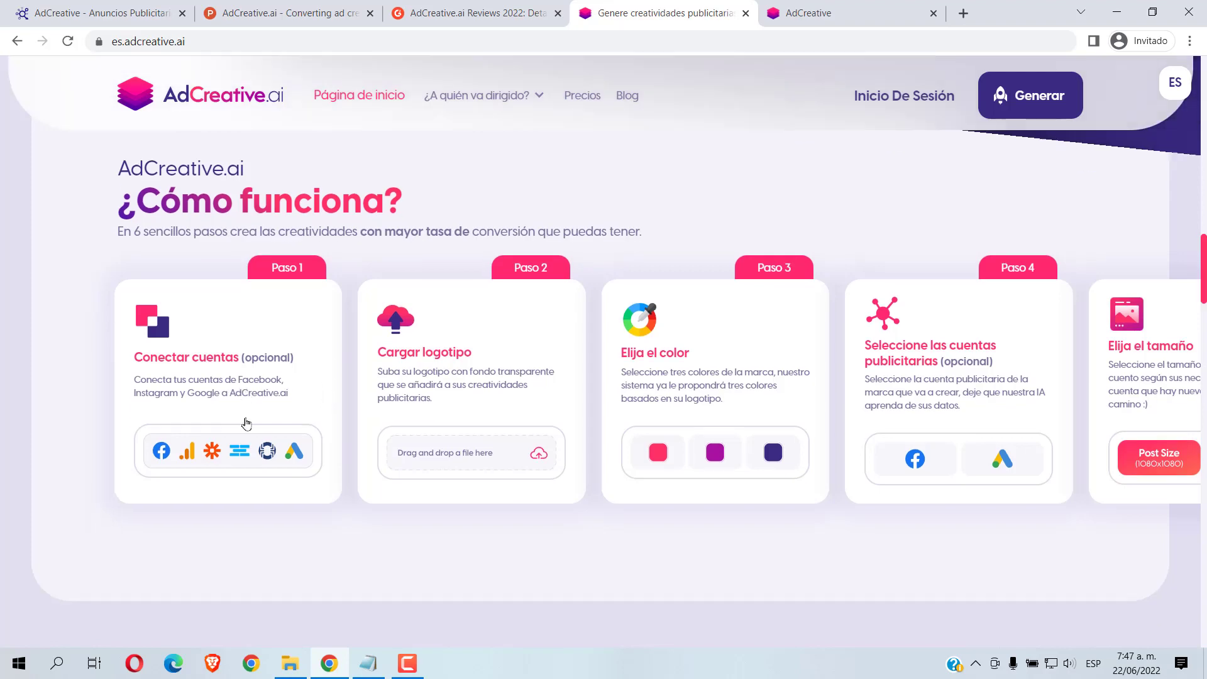
scroll(186, 408, "down", 4)
scroll(501, 396, "up", 1)
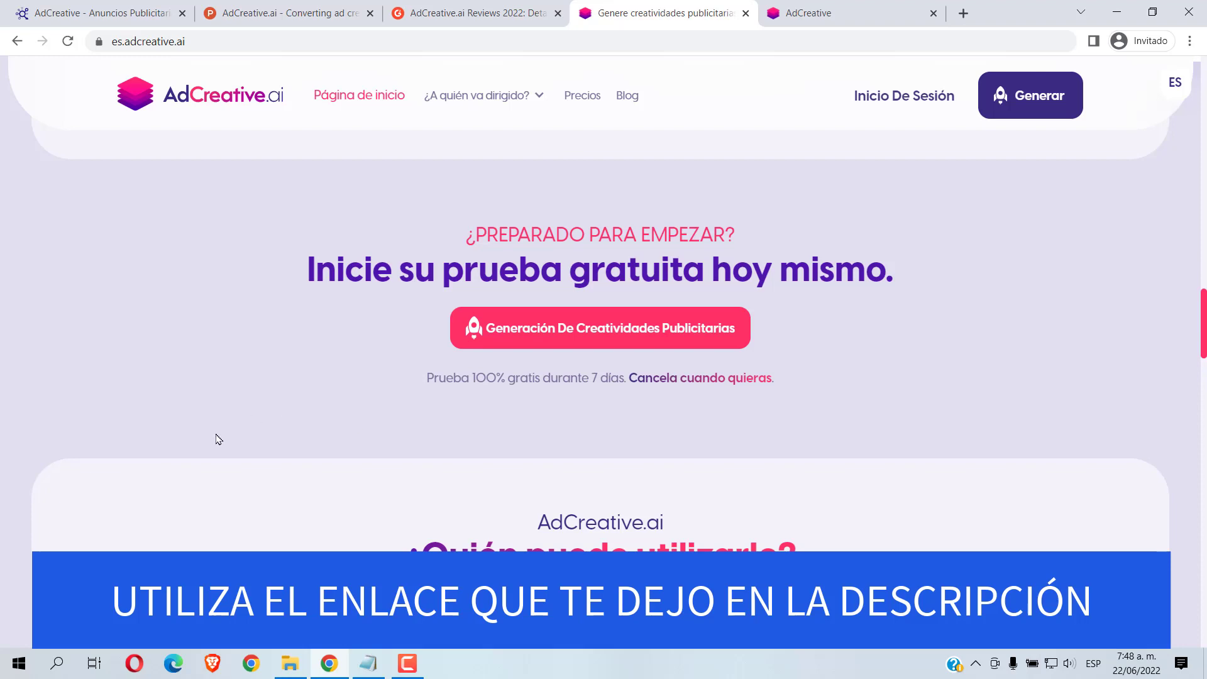
Step: Examine the "¿Quién puede utilizarlo?" audiences, the monthly Startups pricing plans and the frequently asked questions
scroll(159, 432, "down", 5)
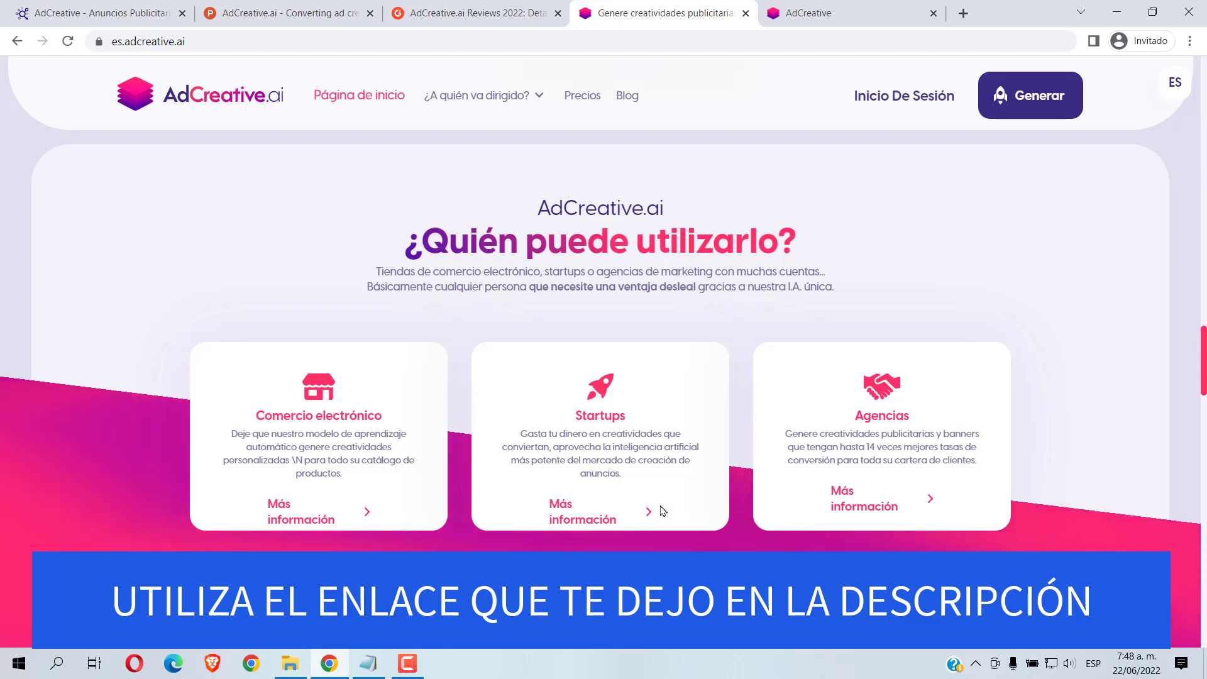
scroll(143, 425, "down", 3)
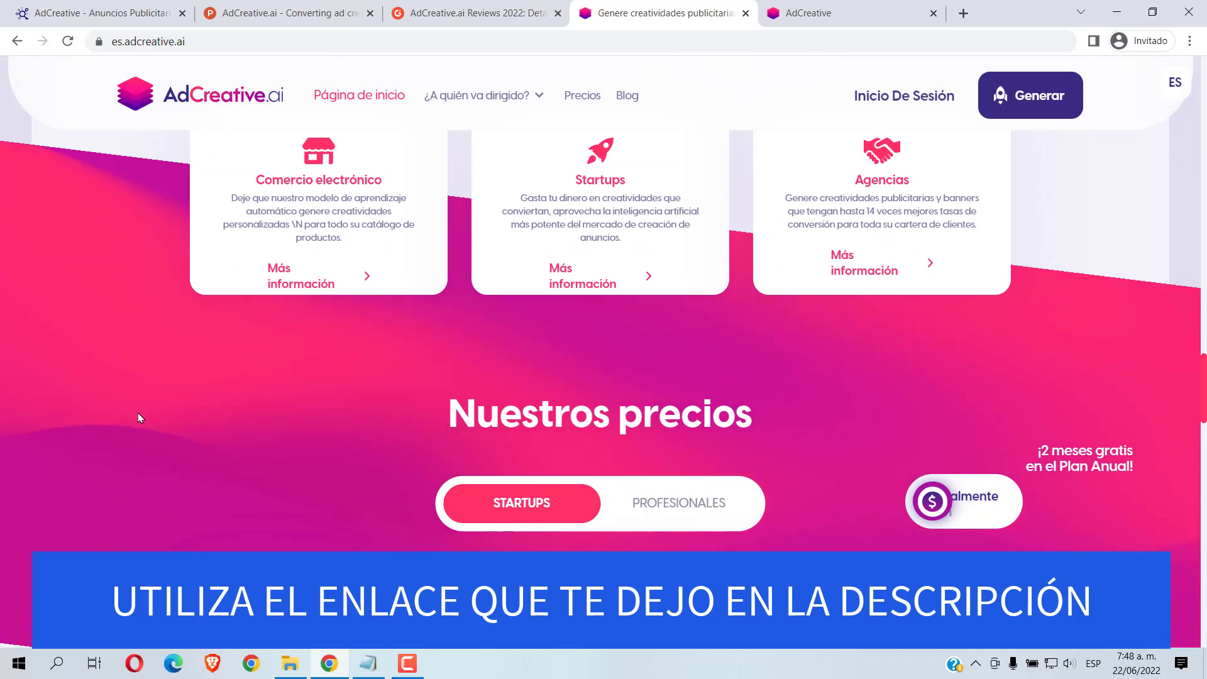
scroll(129, 403, "down", 3)
scroll(87, 400, "down", 1)
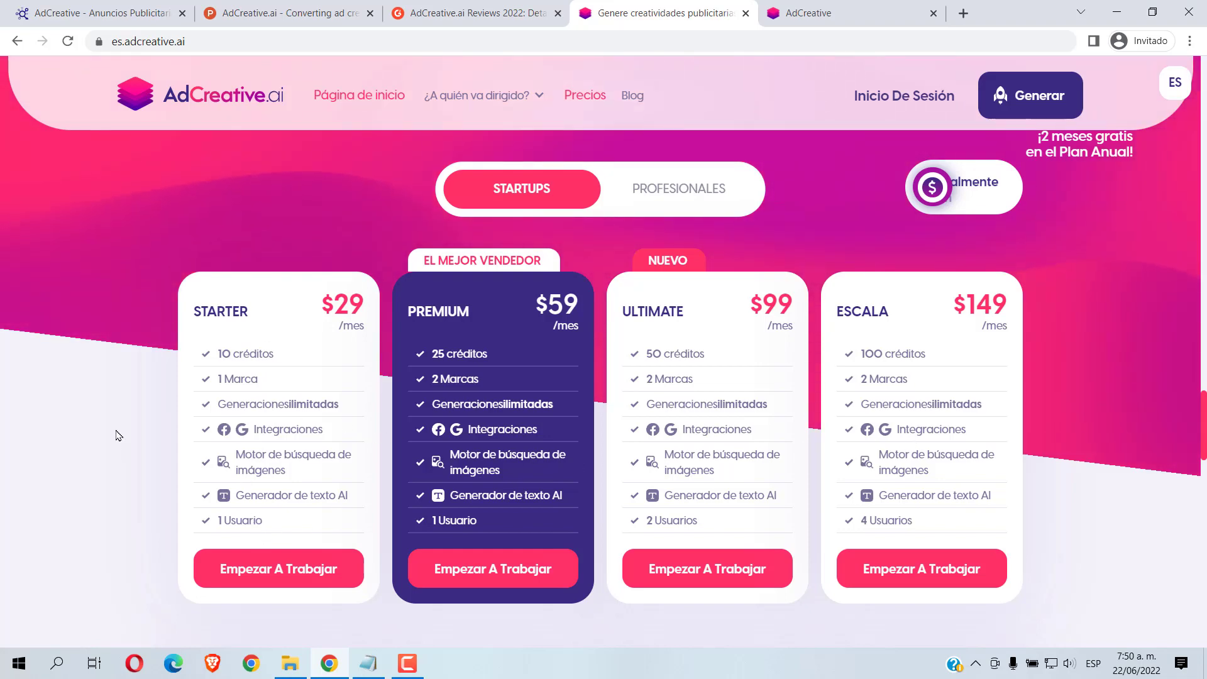
scroll(115, 440, "down", 5)
scroll(120, 433, "down", 5)
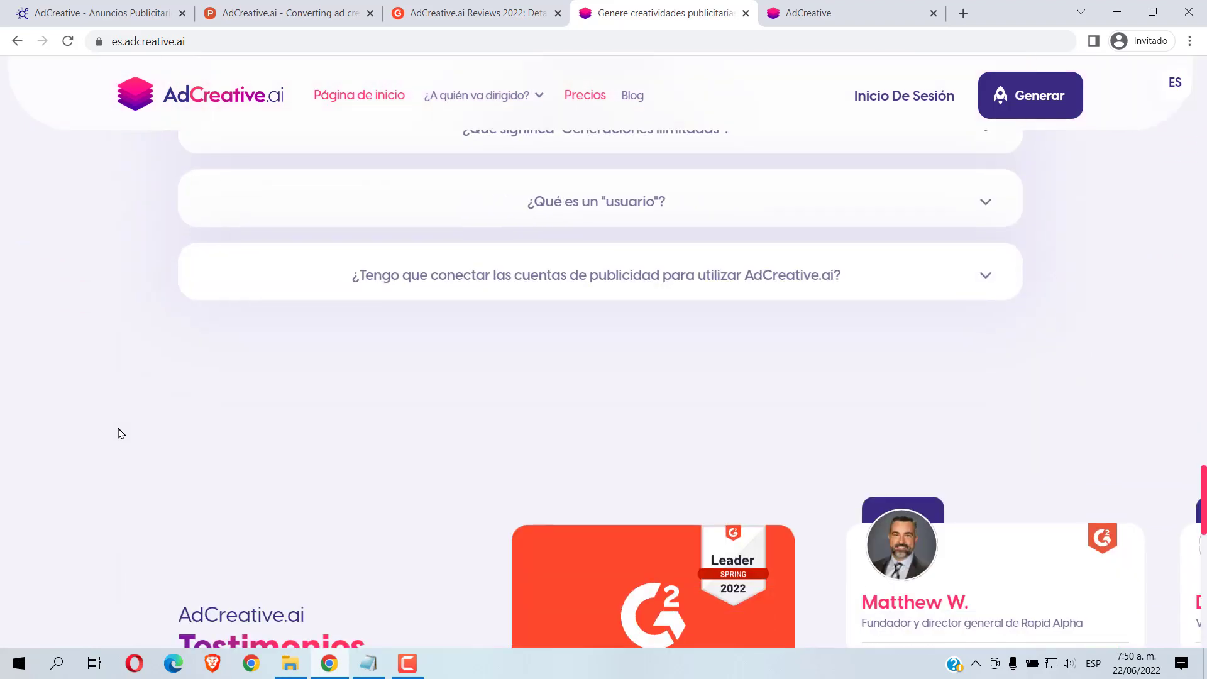
Step: Skim the remaining frequently asked questions, the Testimonios section and the closing call to action on the AdCreative.ai home page
scroll(121, 433, "up", 4)
scroll(120, 433, "down", 3)
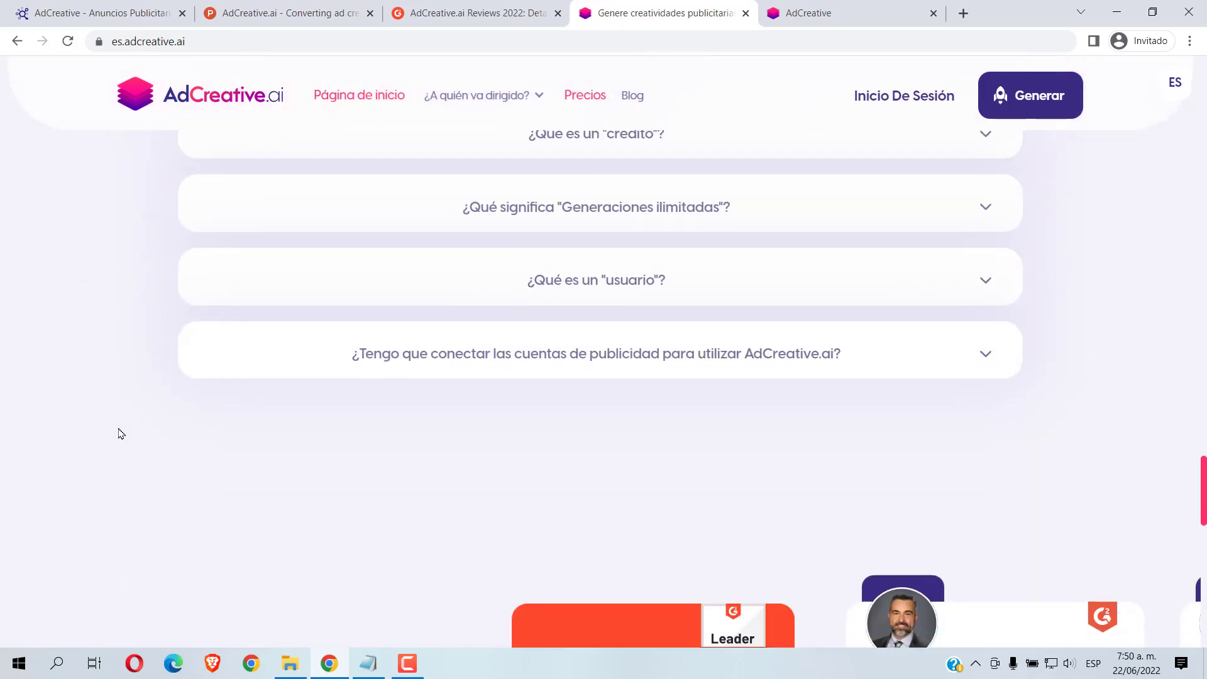
scroll(120, 433, "down", 5)
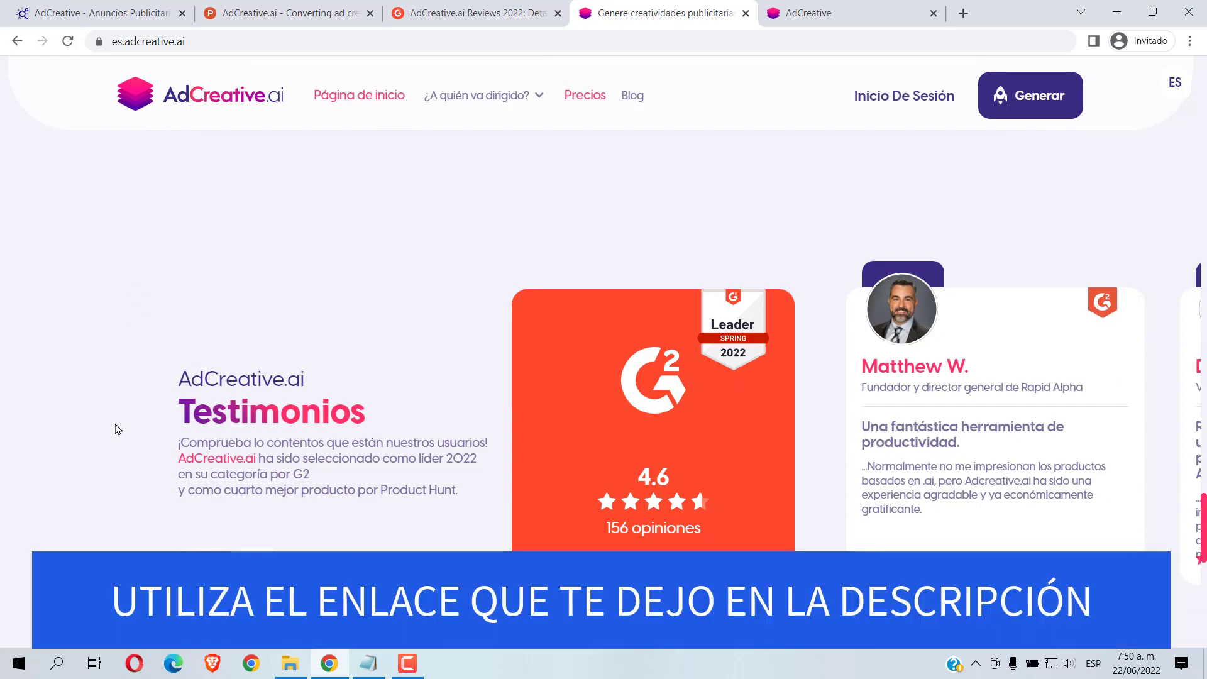
scroll(116, 430, "down", 3)
scroll(116, 429, "up", 3)
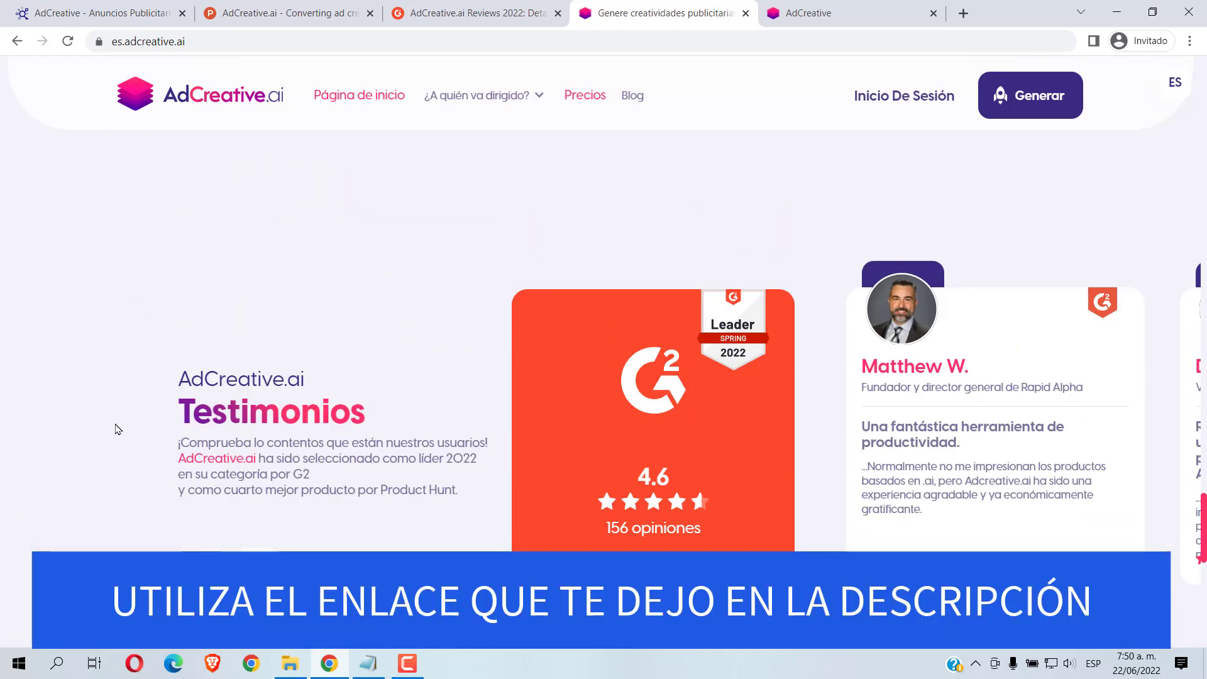
scroll(164, 424, "down", 6)
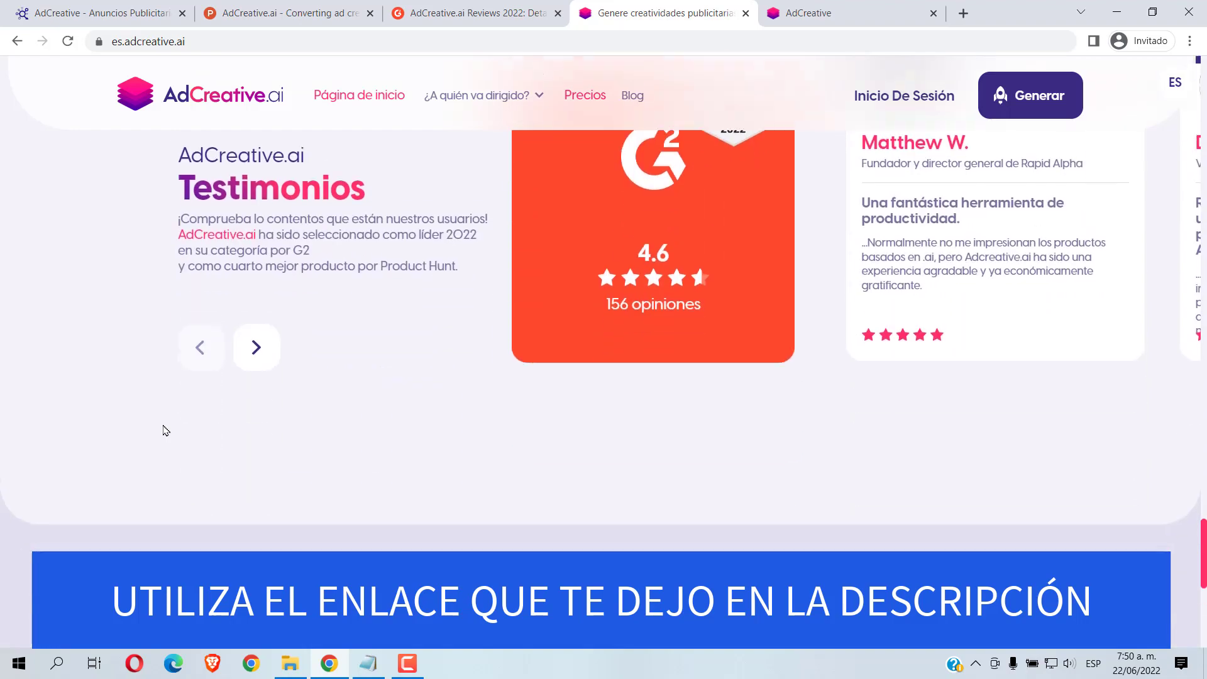
scroll(166, 423, "down", 5)
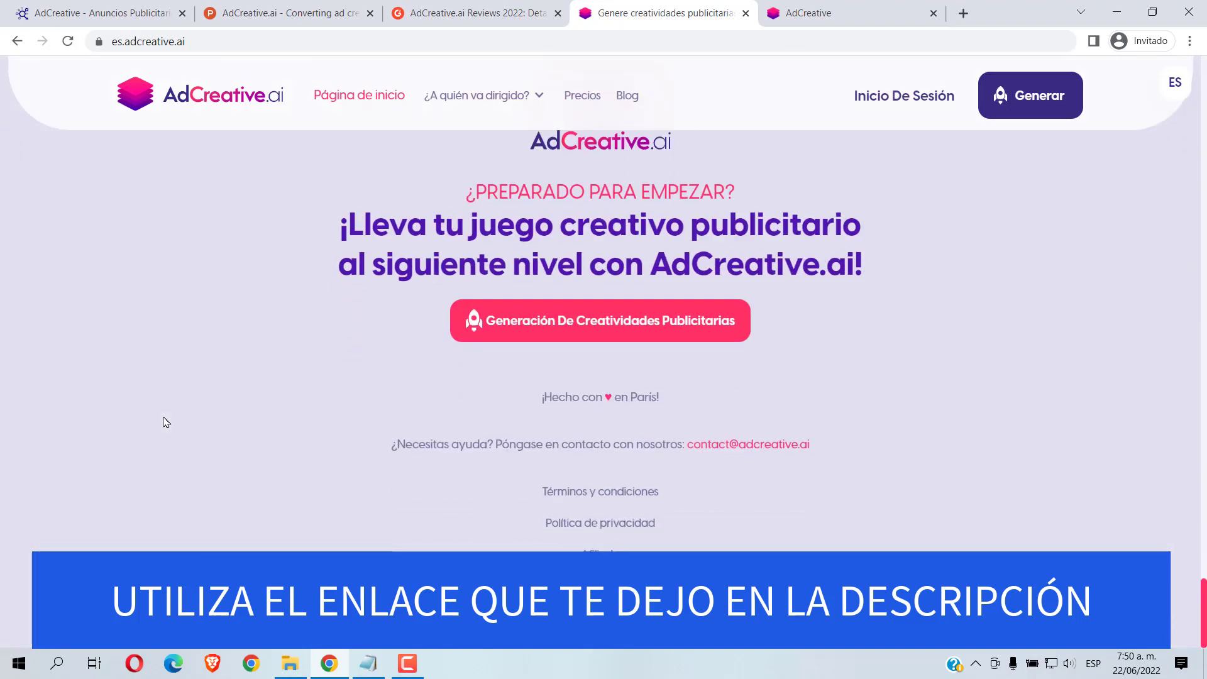
Step: Return to the beginning of the home page and examine the introduction and the discount banner with the FIRSTYEAR25 code
scroll(165, 423, "up", 20)
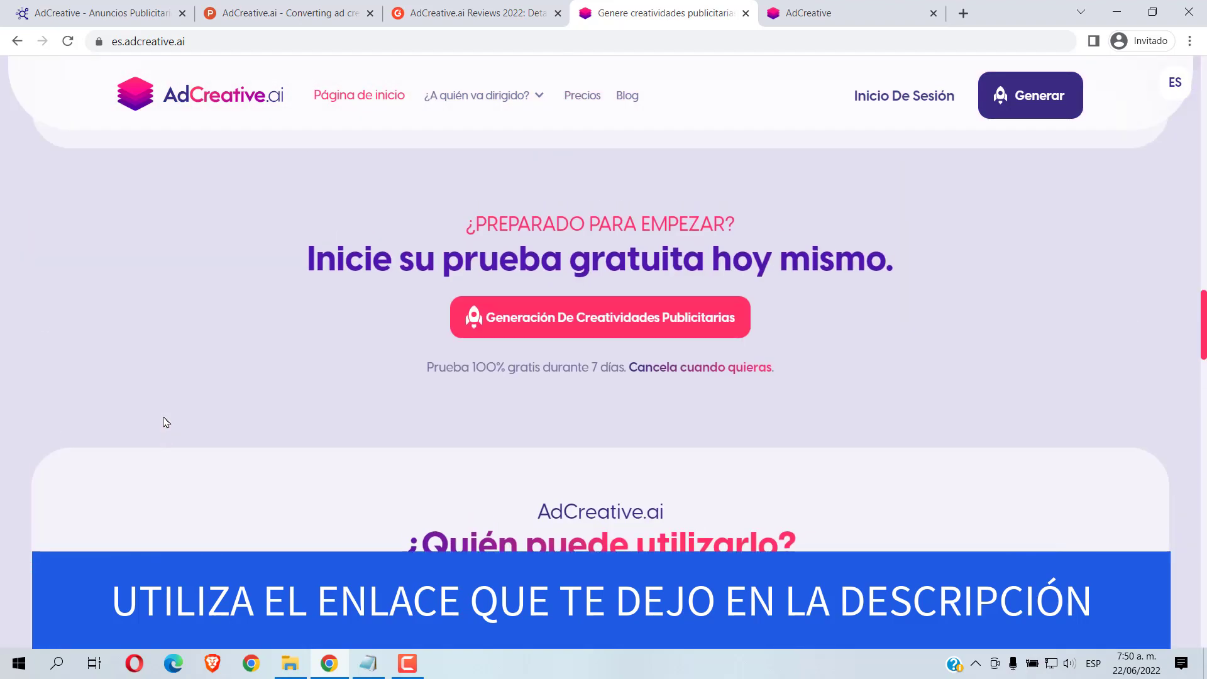
scroll(165, 422, "up", 20)
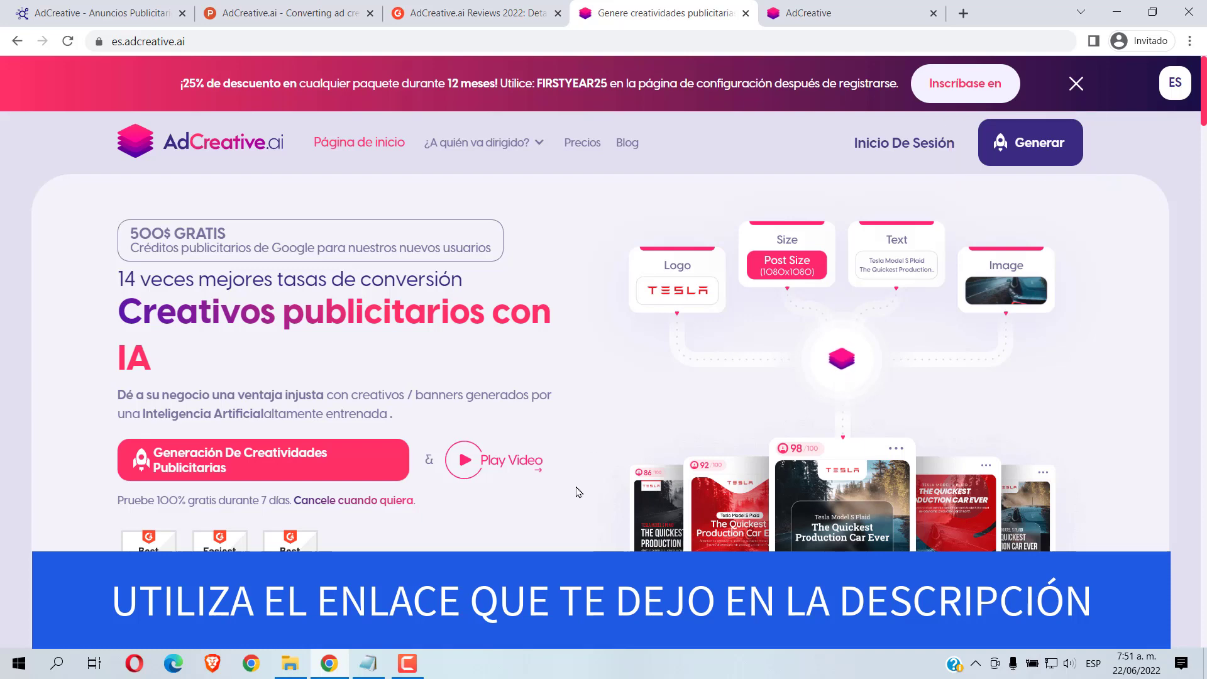
scroll(578, 492, "down", 1)
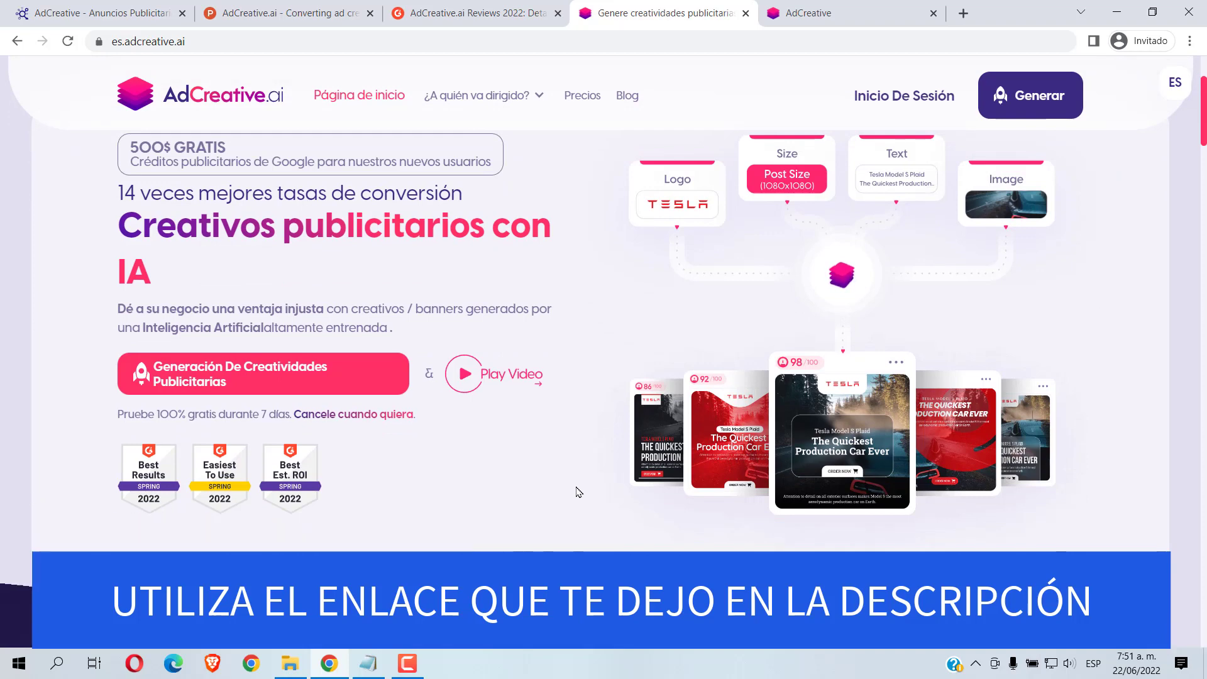
scroll(578, 492, "up", 1)
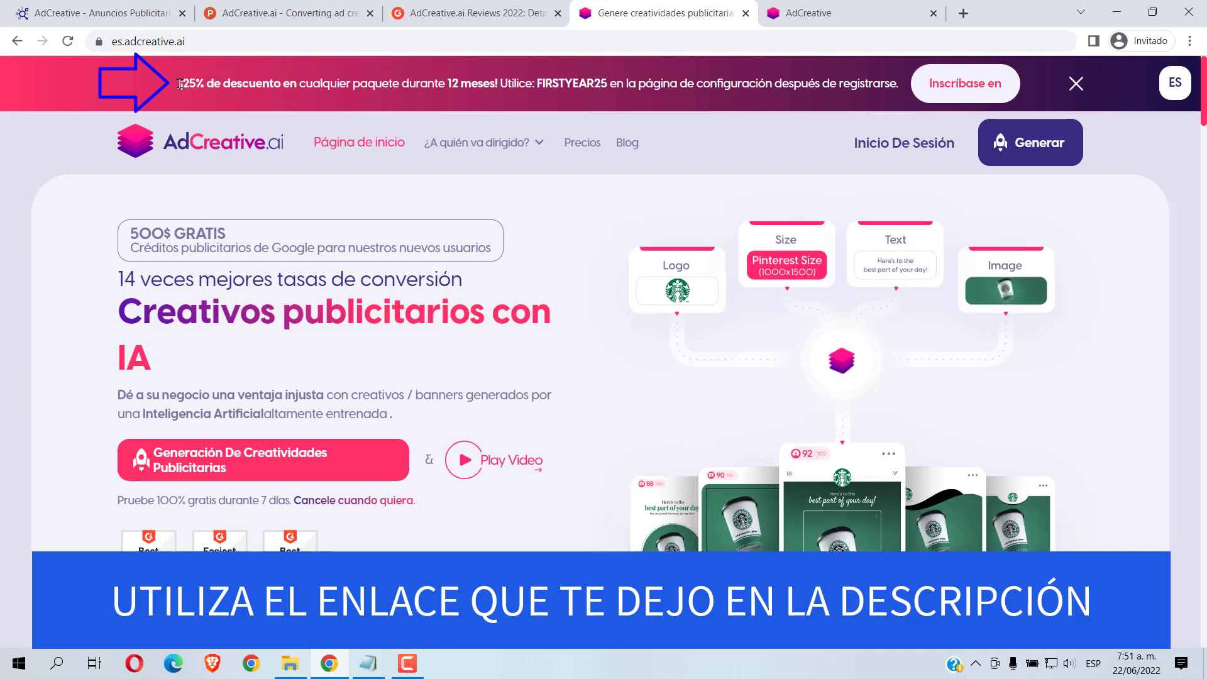
left_click_drag(180, 84, 345, 82)
left_click(368, 99)
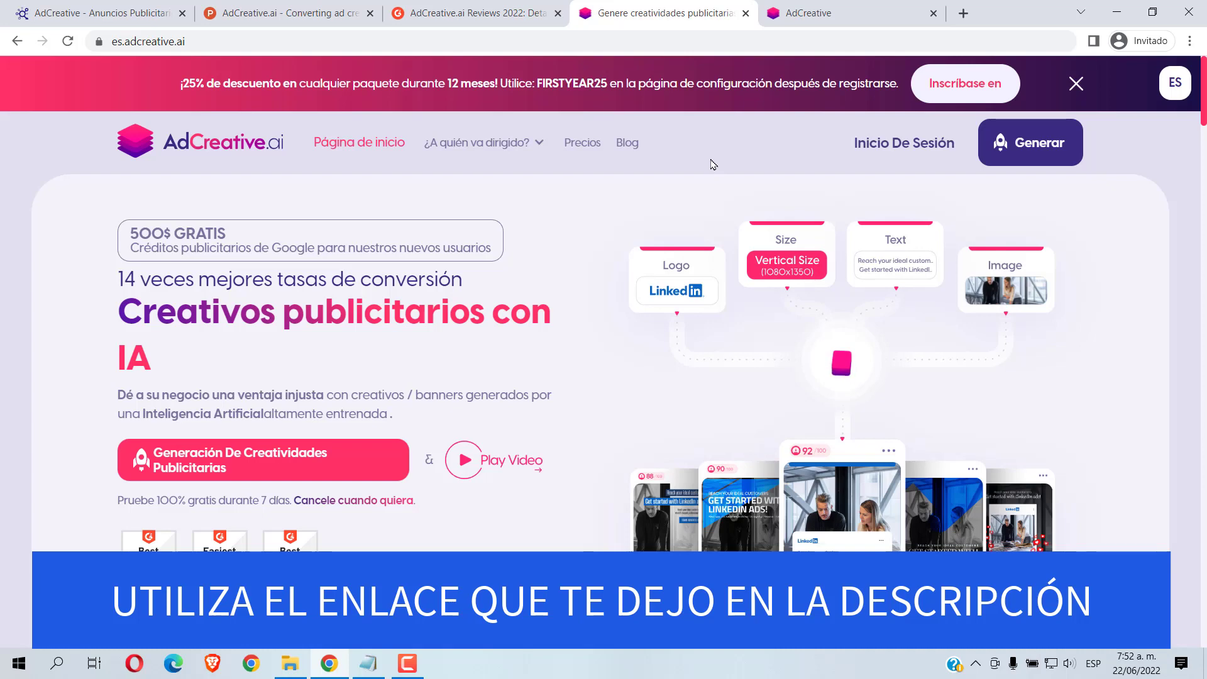
Step: Switch to the open AdCreative app and view its Marcas, Proyectos and Crear Texto sections
left_click(833, 15)
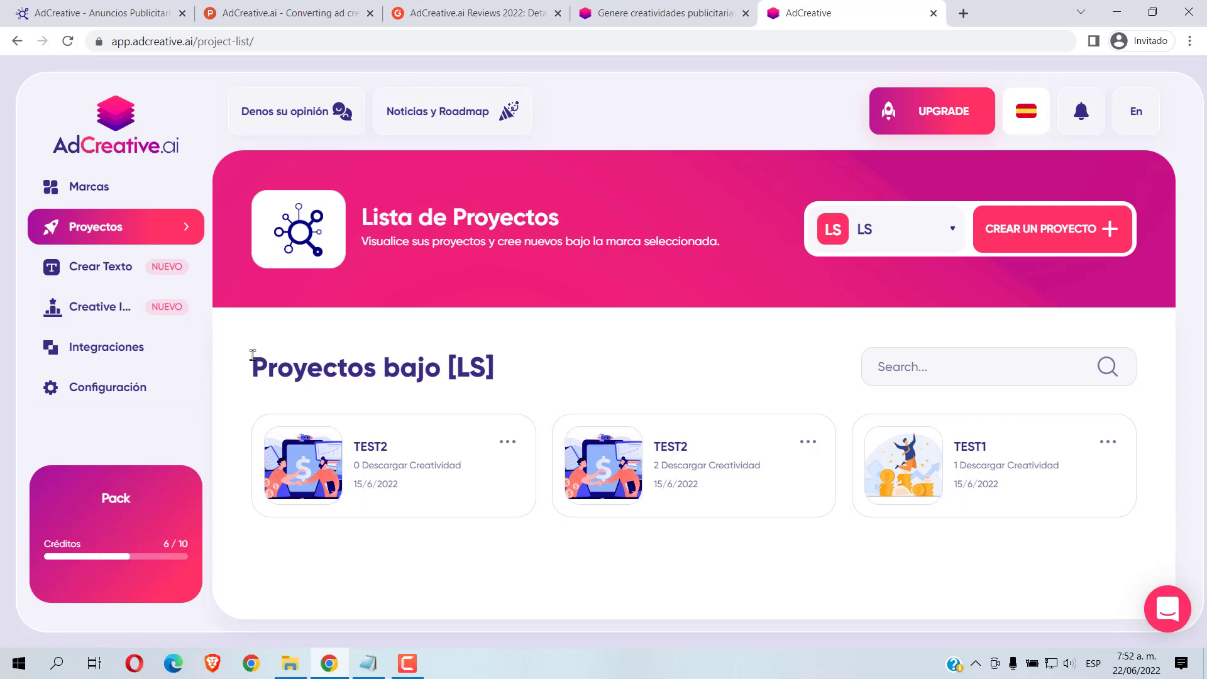
left_click(106, 194)
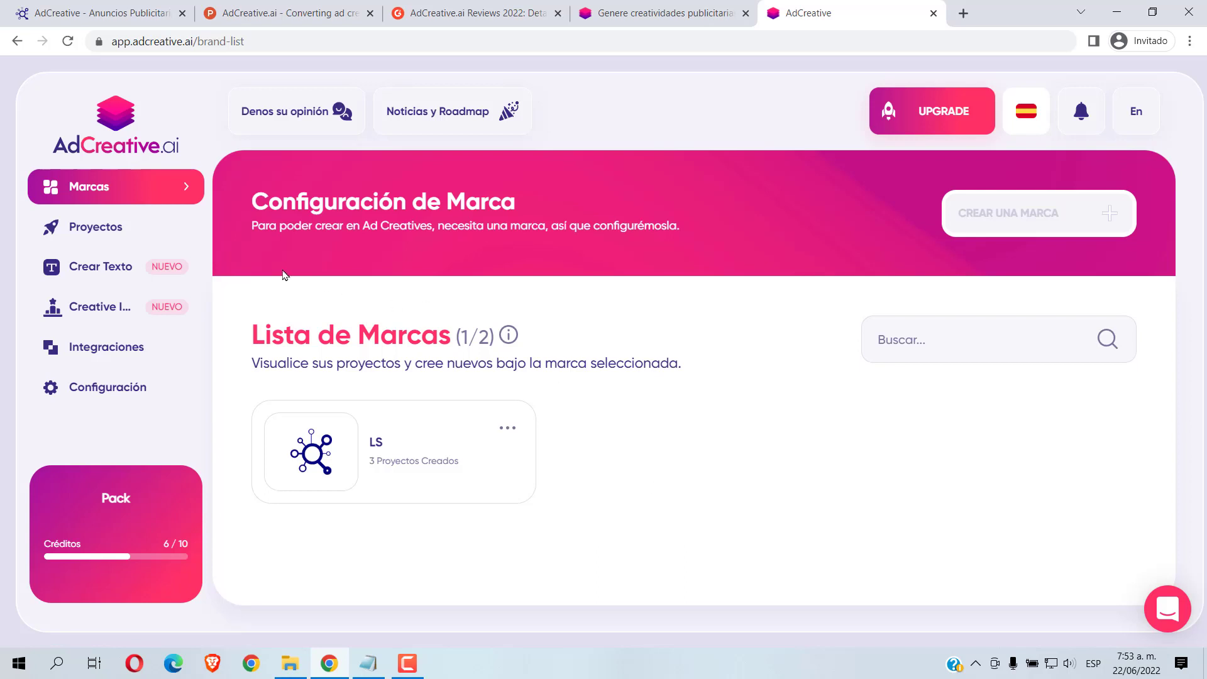
left_click(105, 237)
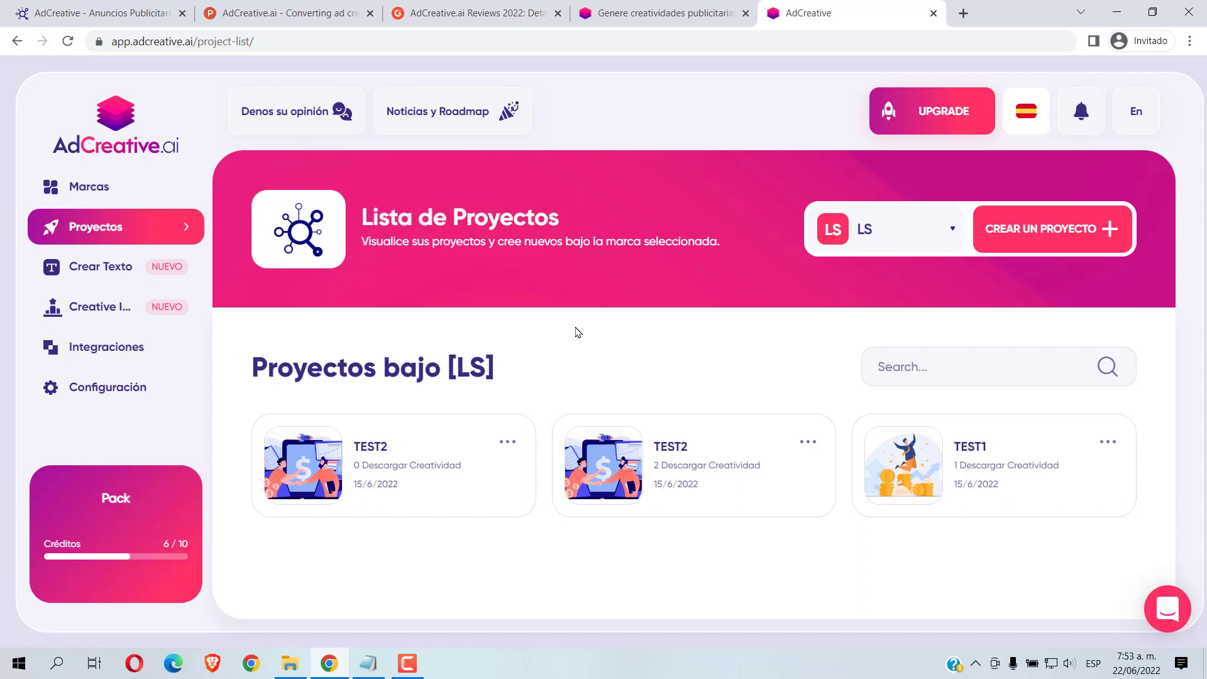
left_click(101, 277)
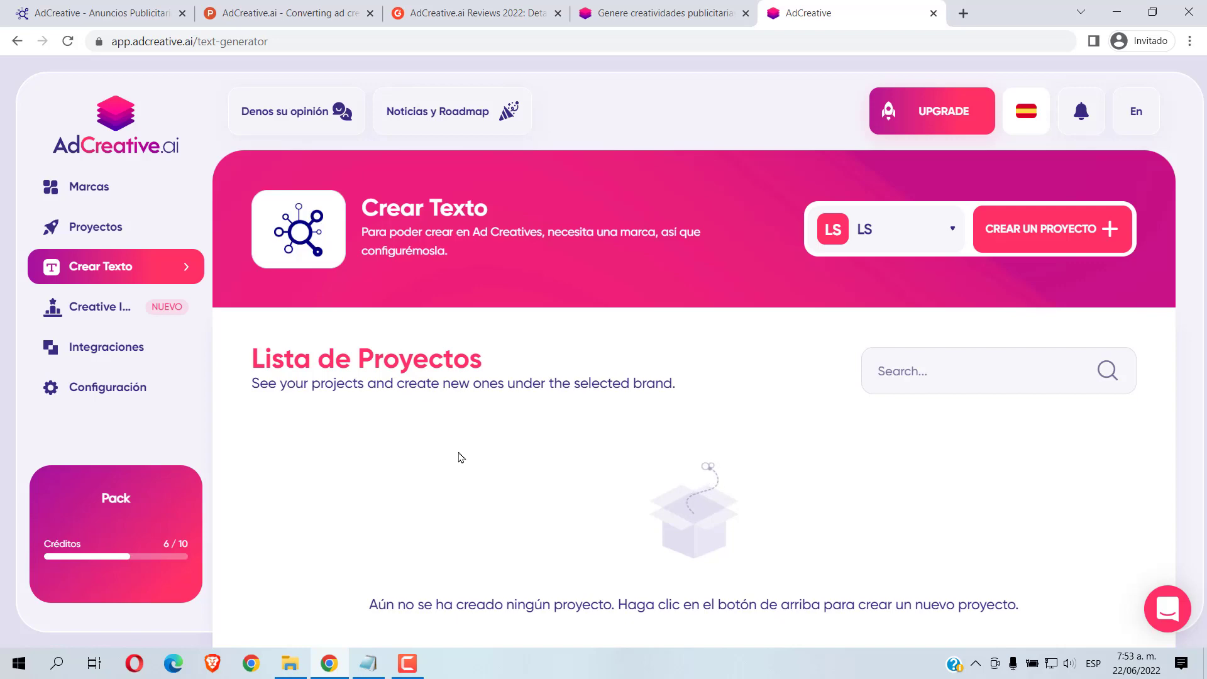
Step: View the Creative Insights section and the ad platforms available for its results
left_click(94, 306)
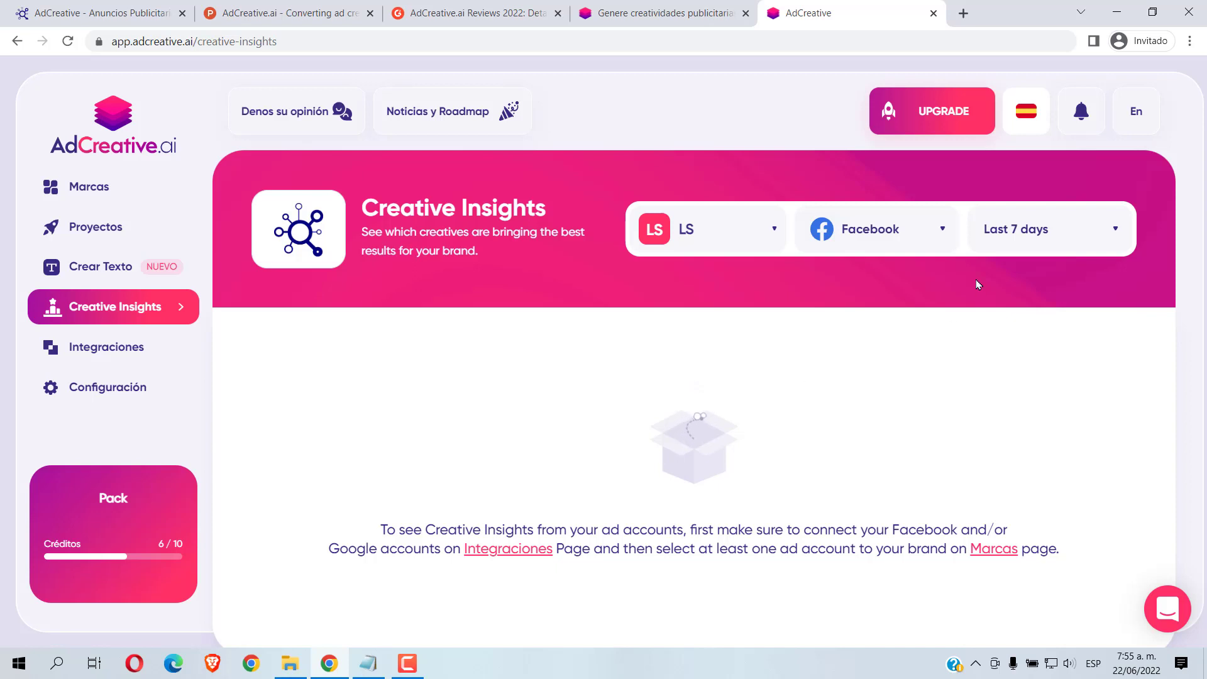
left_click(933, 231)
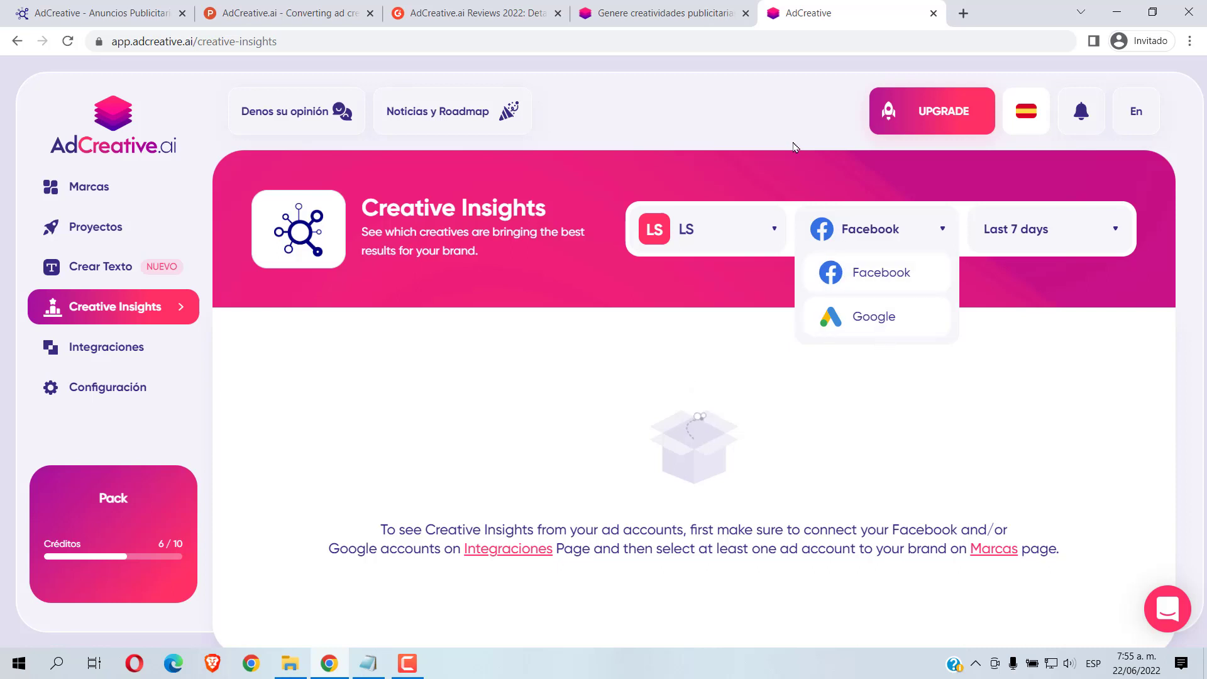
left_click(786, 174)
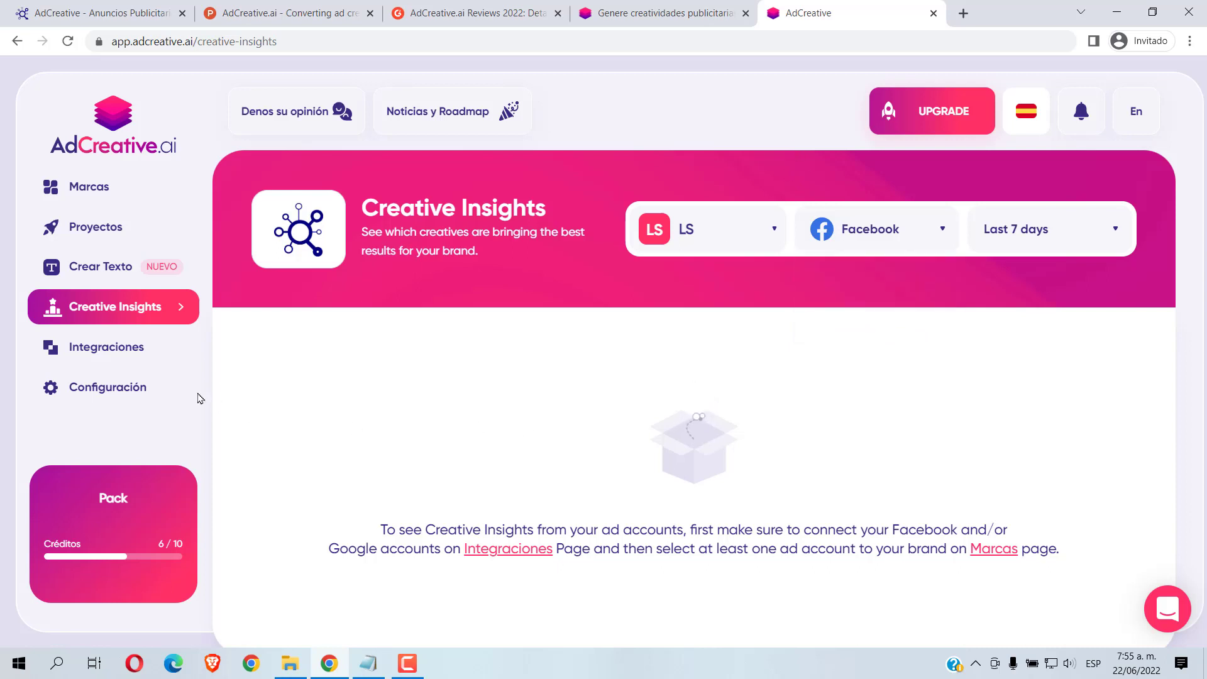
Step: Review the platforms offered in the Integraciones section, down to the end of the page
left_click(125, 360)
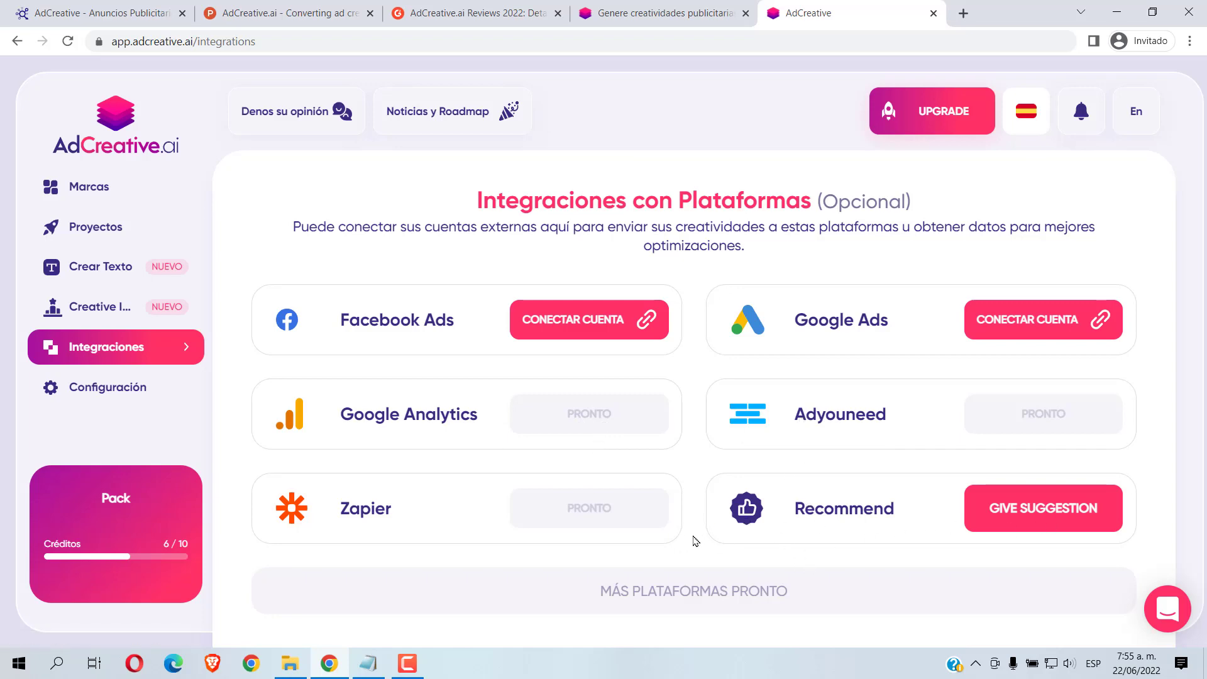
scroll(697, 507, "down", 2)
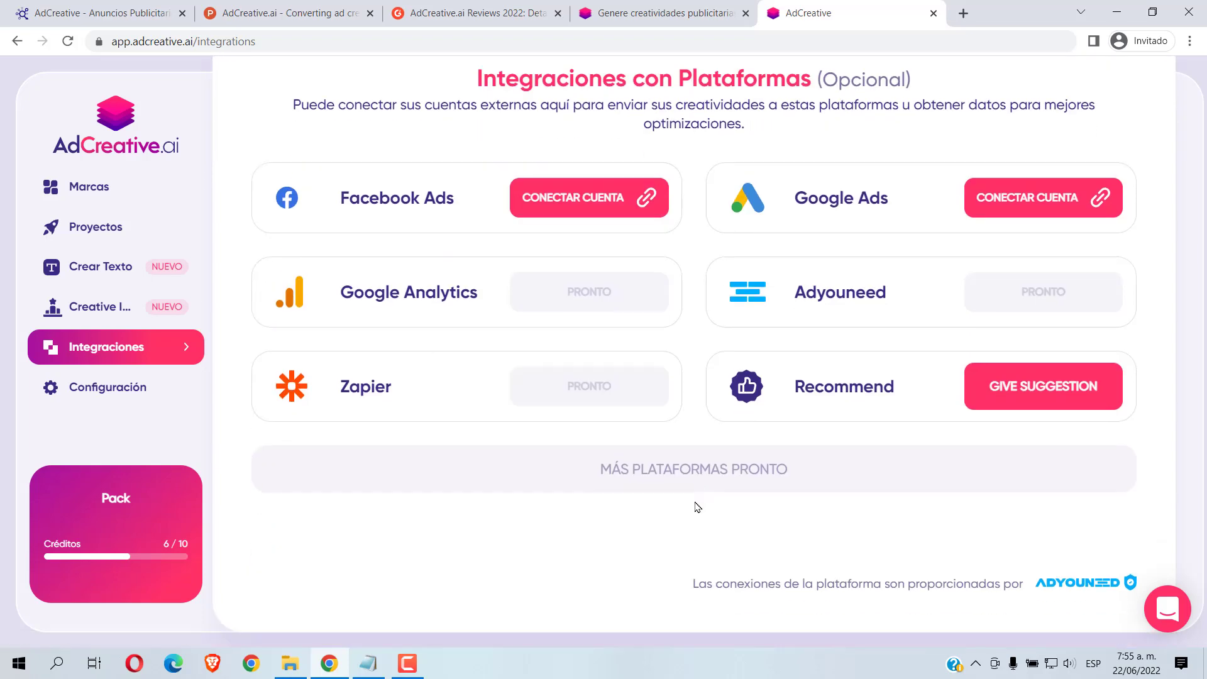
scroll(696, 507, "up", 2)
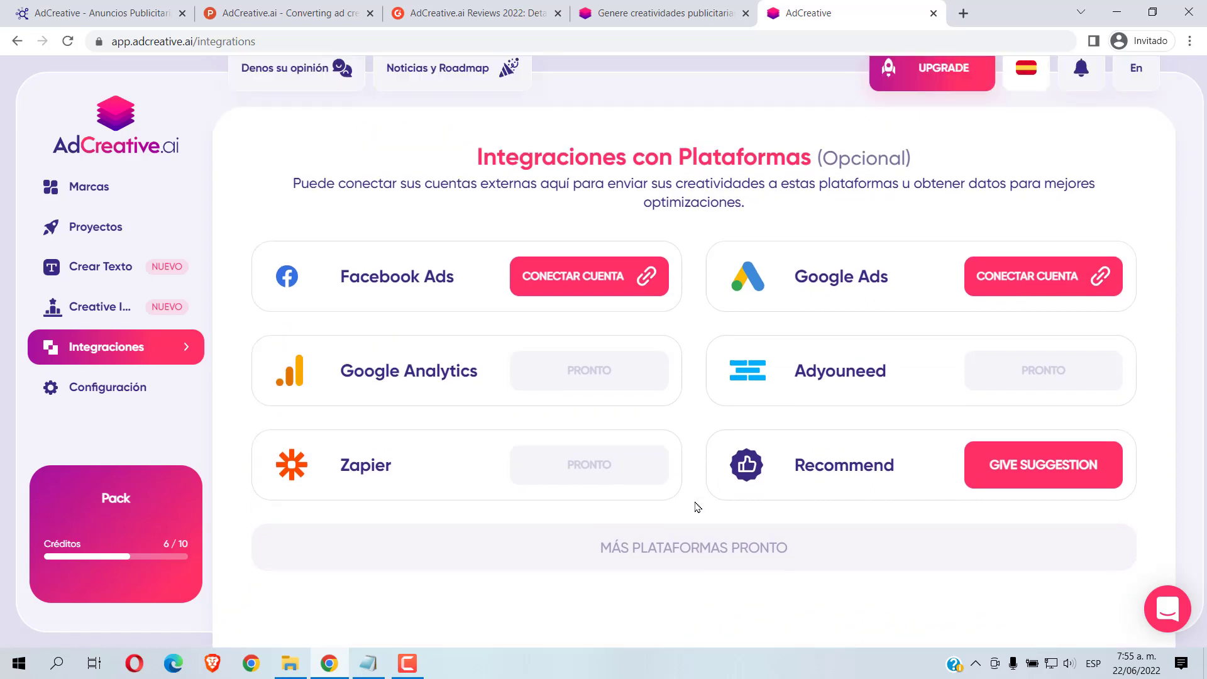
Step: Examine the Configuración page's promotional code, white label, dark mode, personal information and password options
left_click(134, 390)
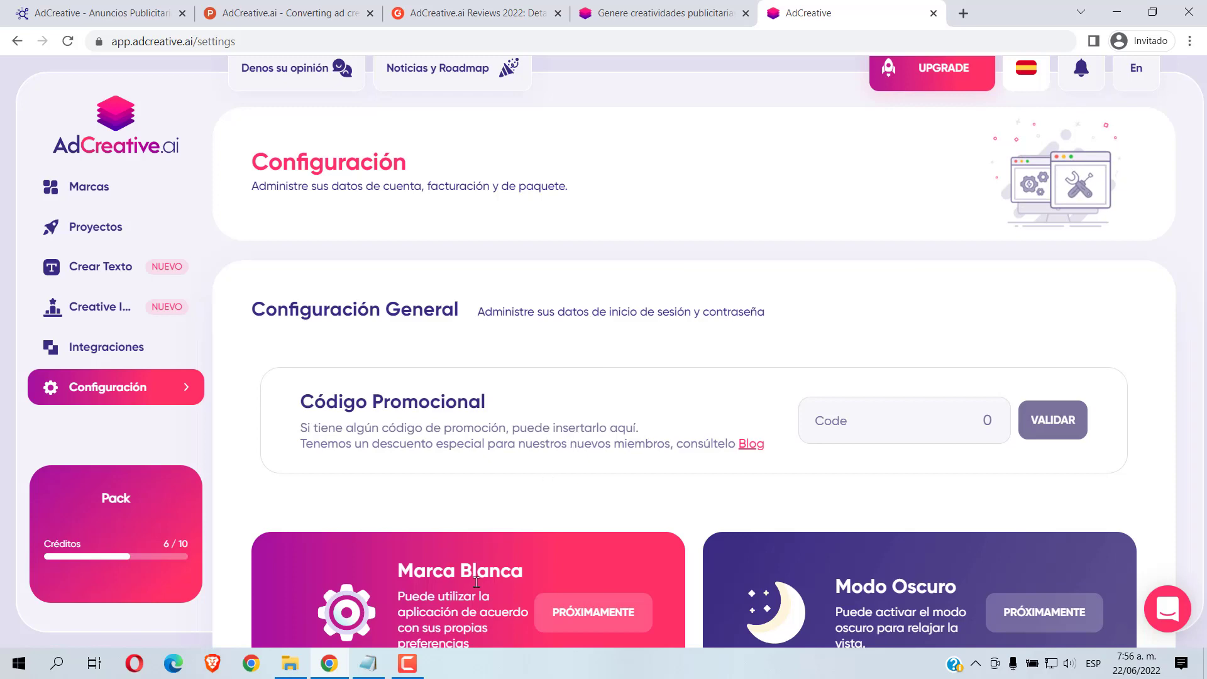
scroll(481, 569, "down", 3)
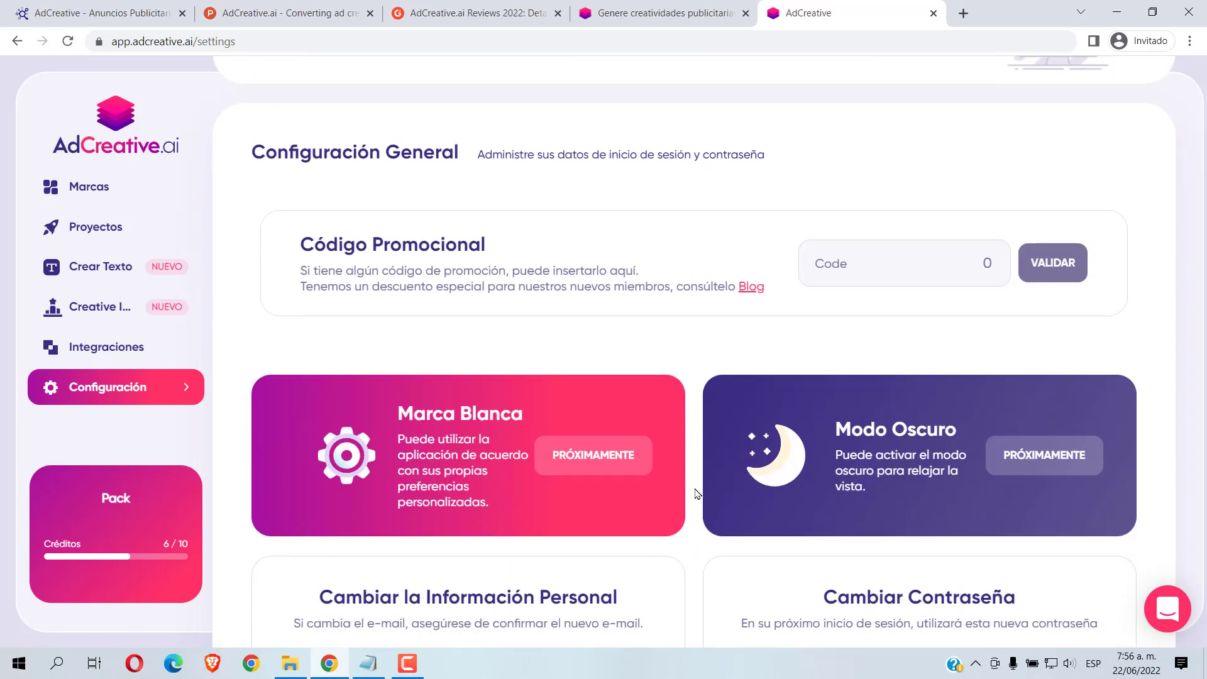
scroll(696, 493, "down", 3)
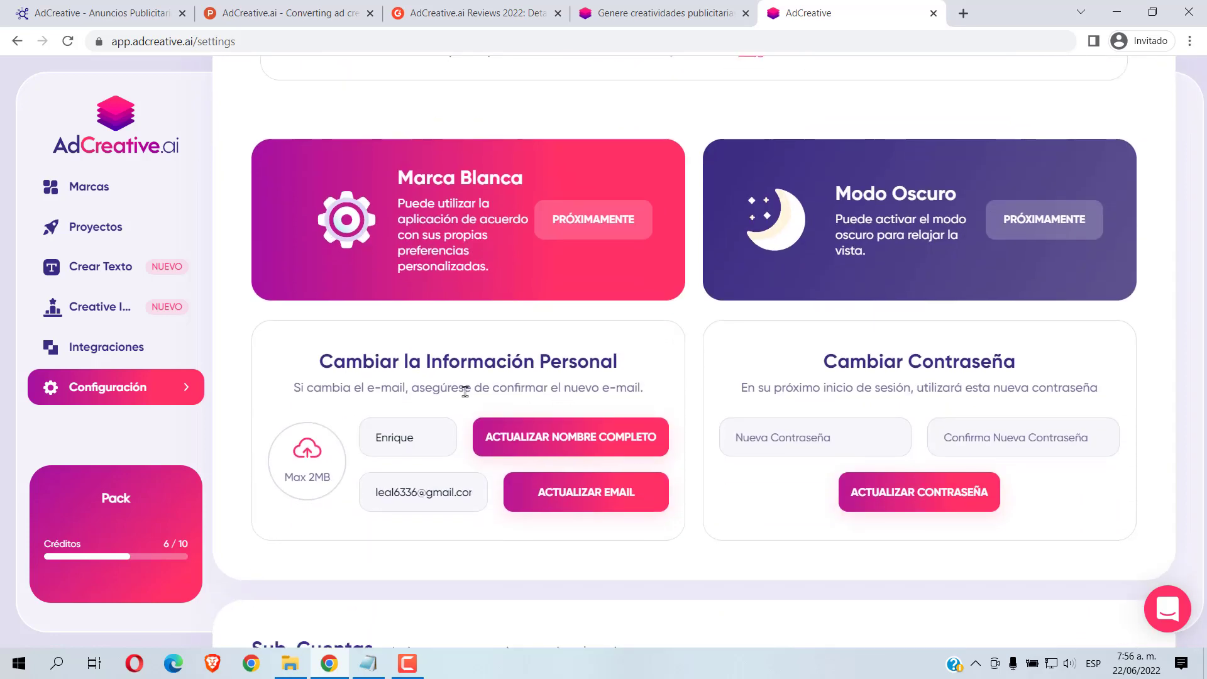
scroll(465, 391, "up", 6)
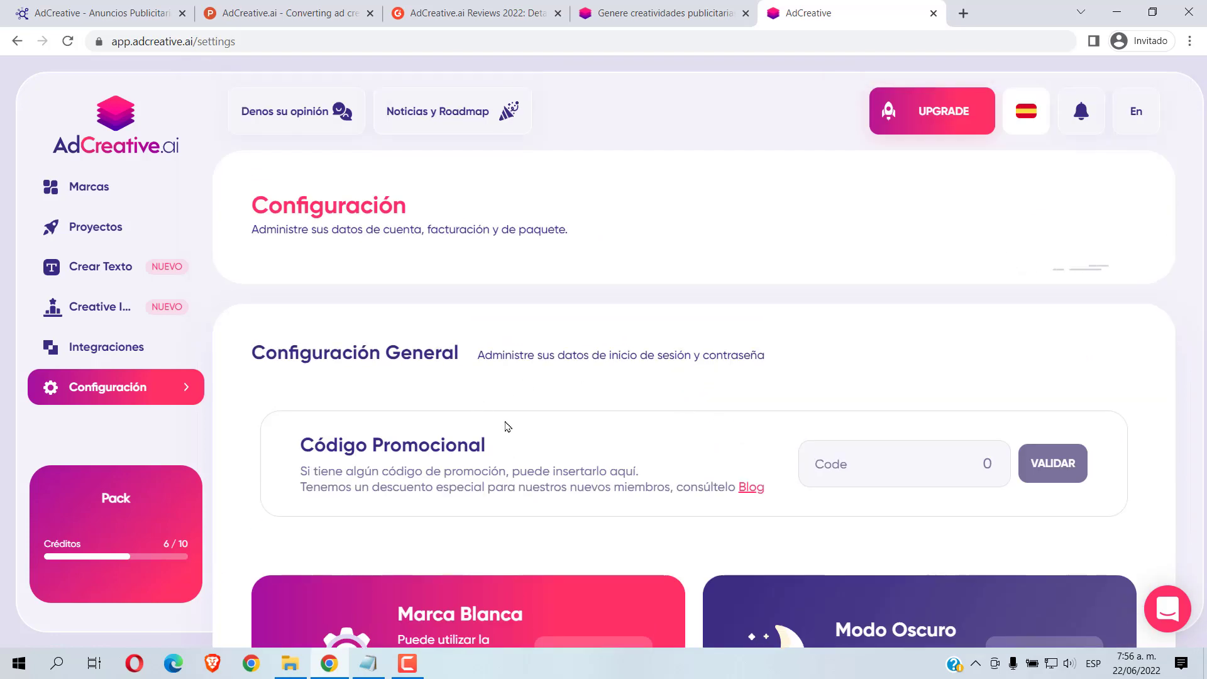
scroll(629, 465, "down", 2)
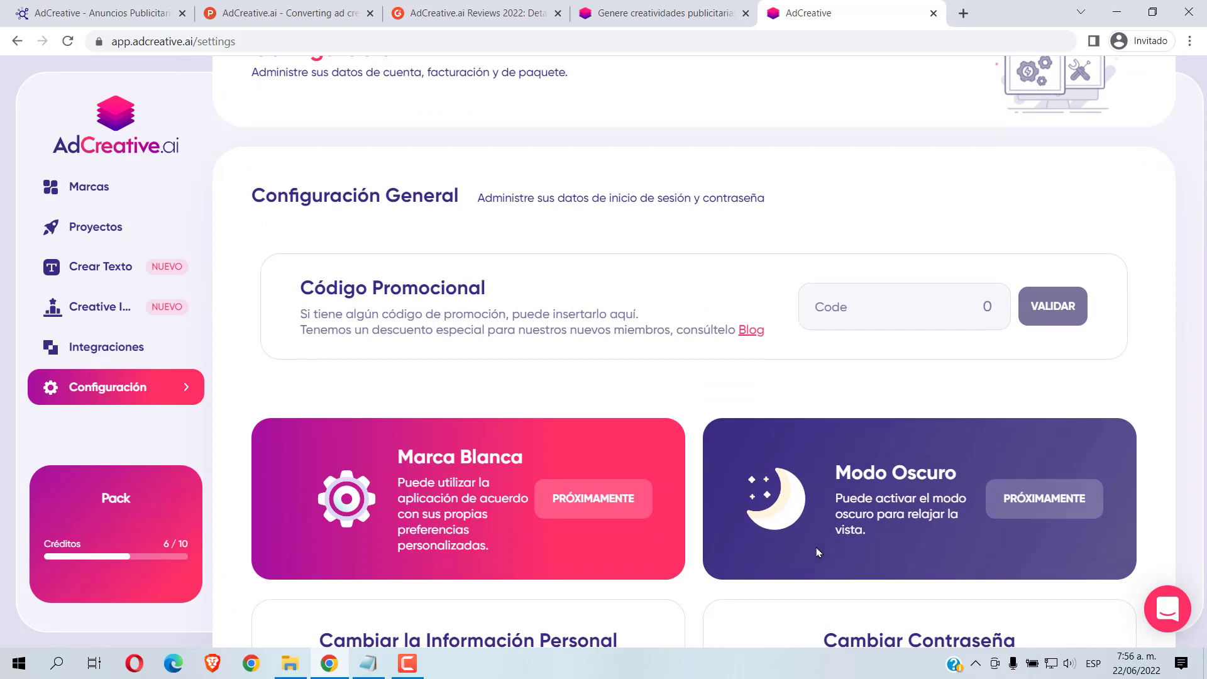
Step: Review the LS brand's editable fields in Marcas, close the form without saving, and check the brand allowance
left_click(128, 196)
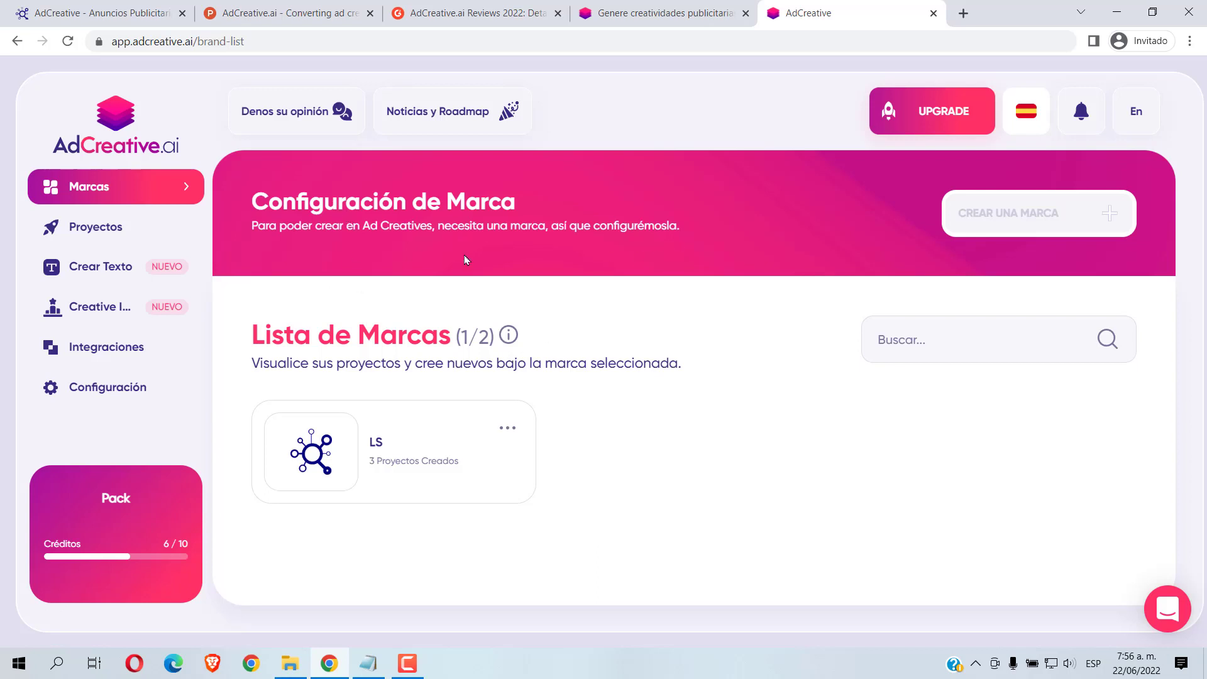
left_click(507, 427)
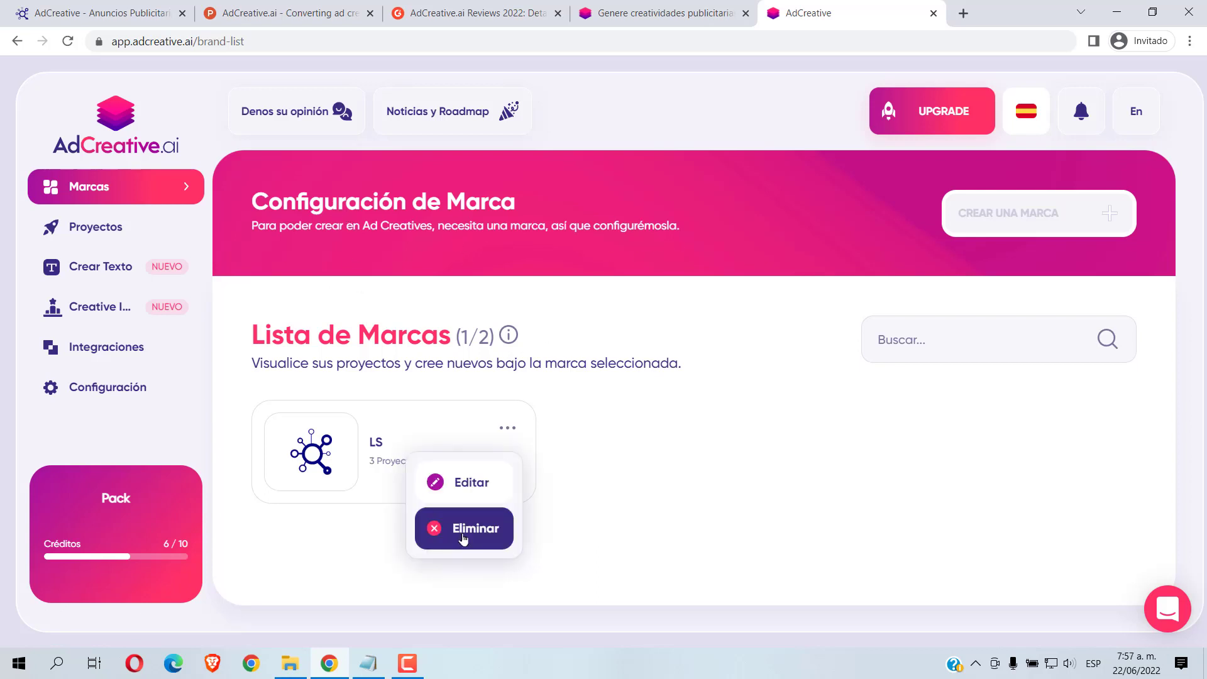
left_click(465, 486)
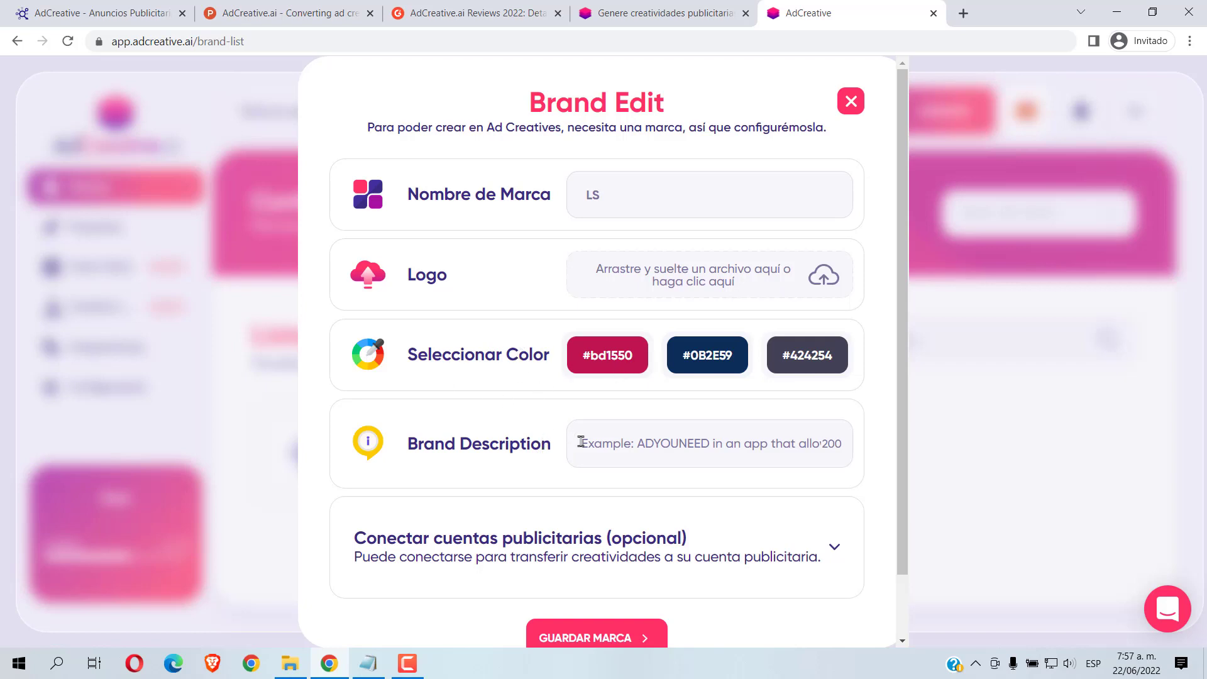
scroll(578, 446, "down", 2)
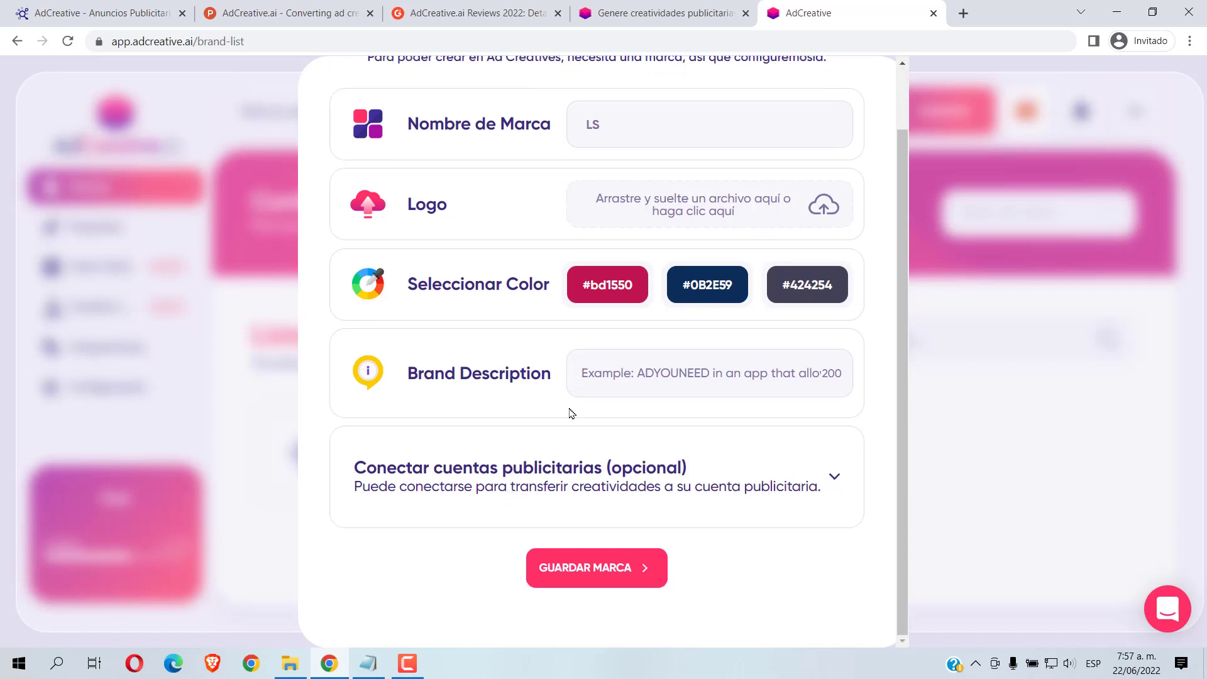
scroll(571, 412, "up", 2)
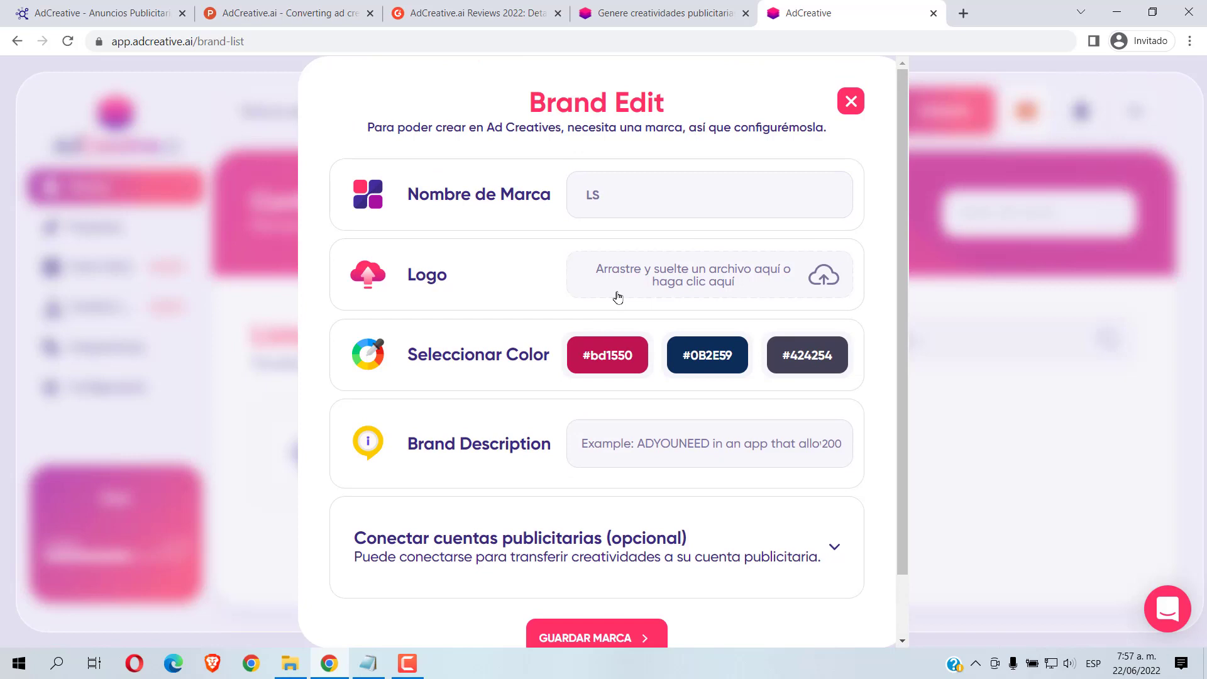
left_click(849, 104)
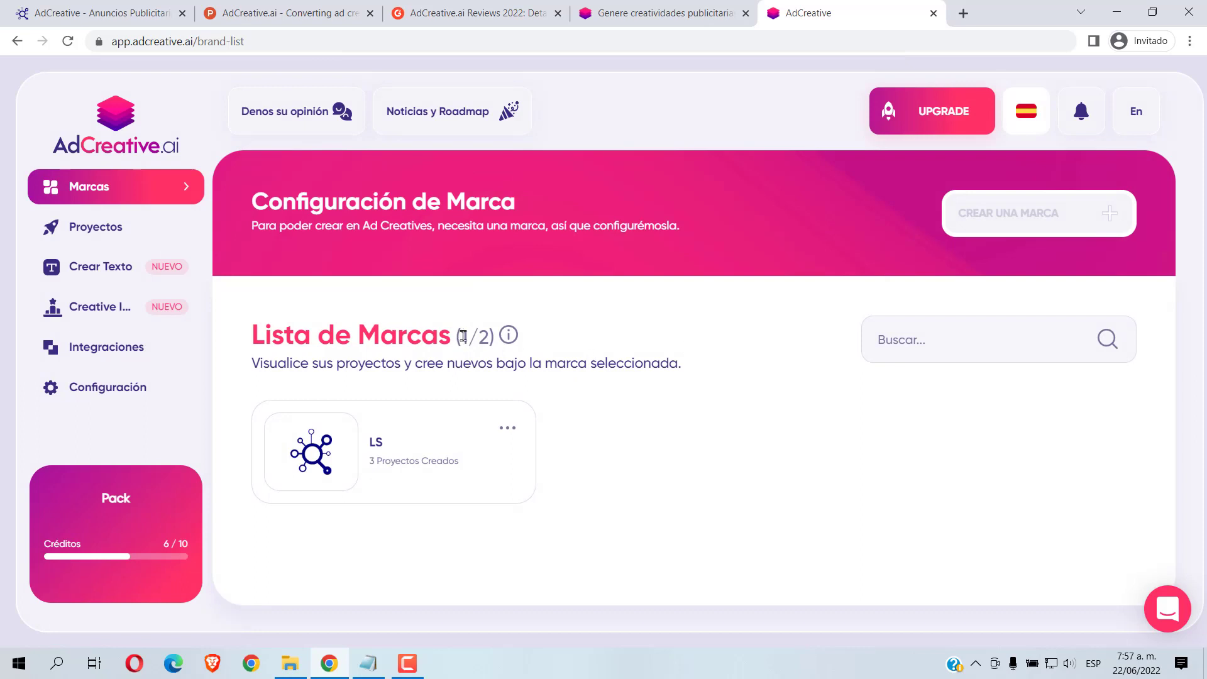
left_click_drag(462, 336, 490, 337)
Step: Open the LS brand for editing and upload LOGO_marketingV2 from the VIDEO folder as its logo
left_click(506, 431)
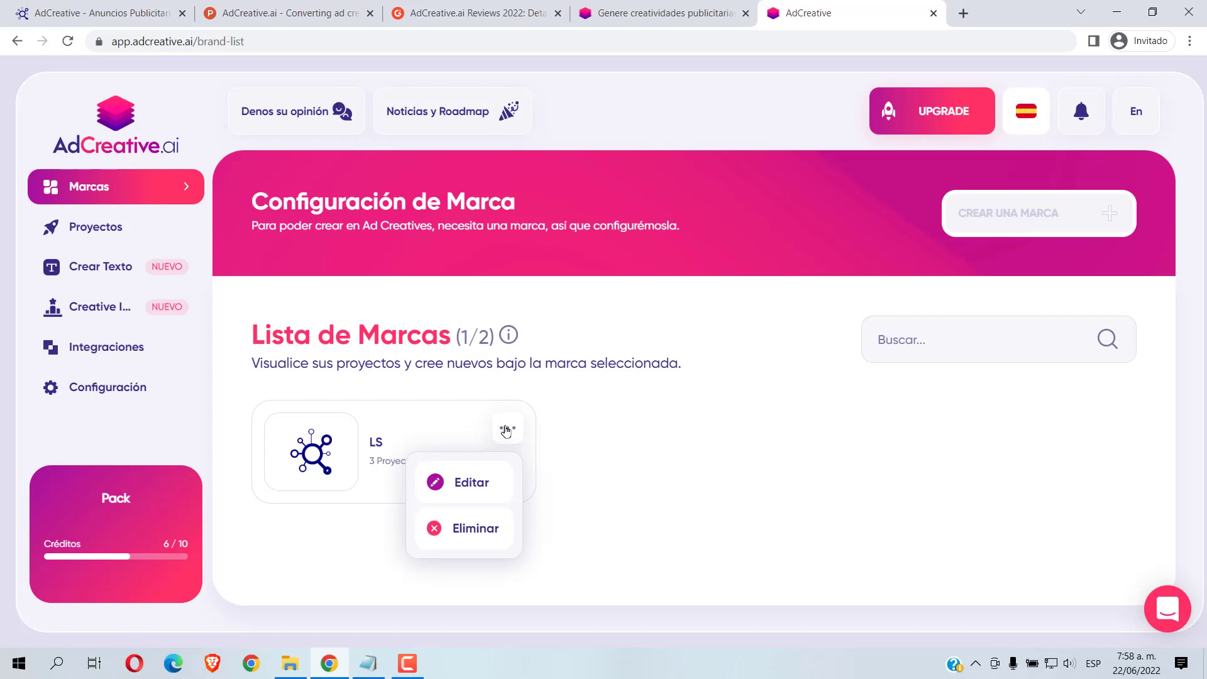
left_click(456, 489)
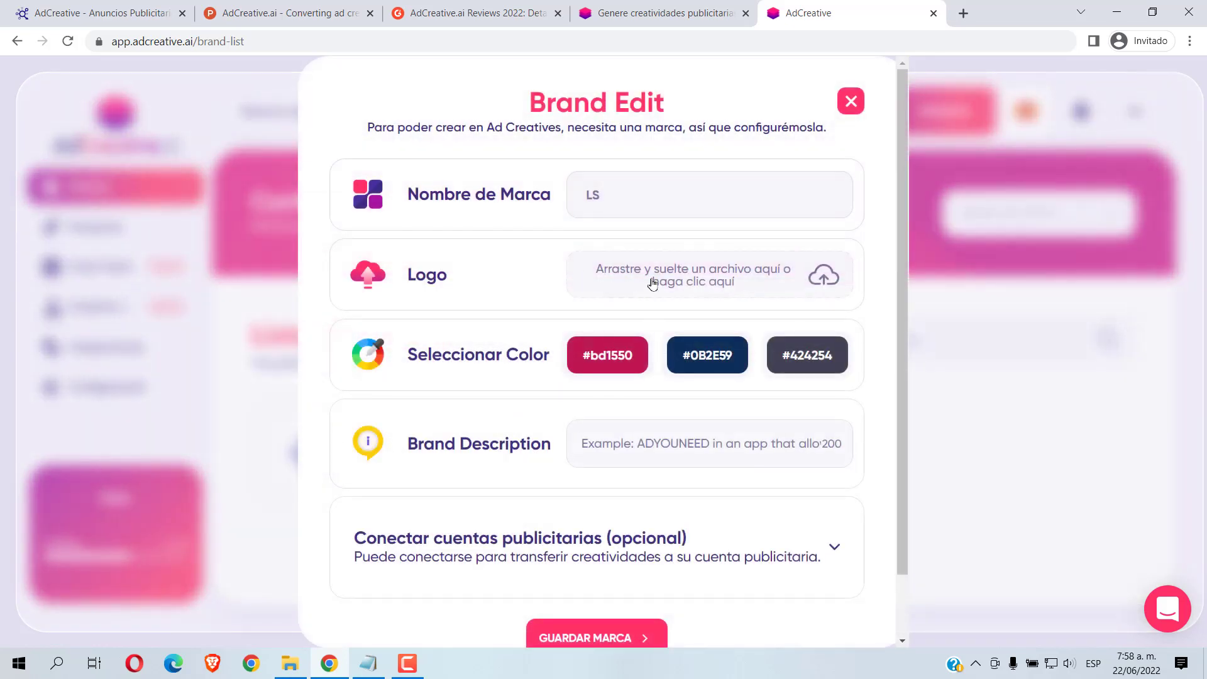
left_click(695, 283)
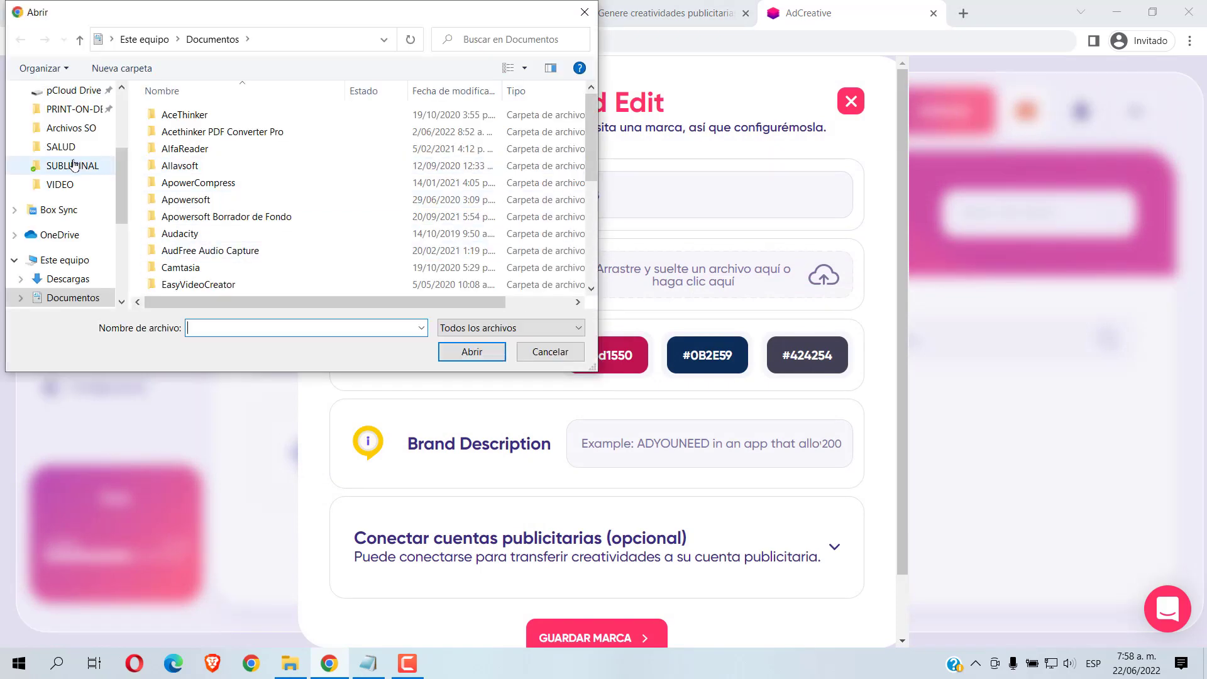
left_click(70, 184)
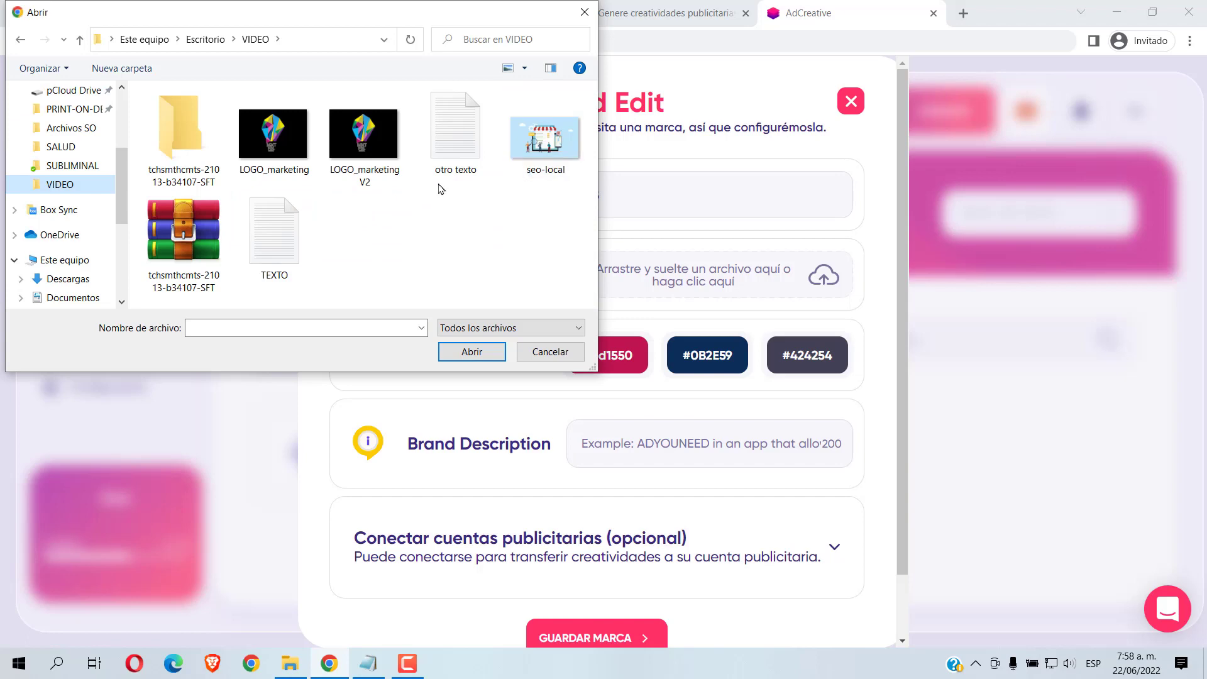
left_click(362, 144)
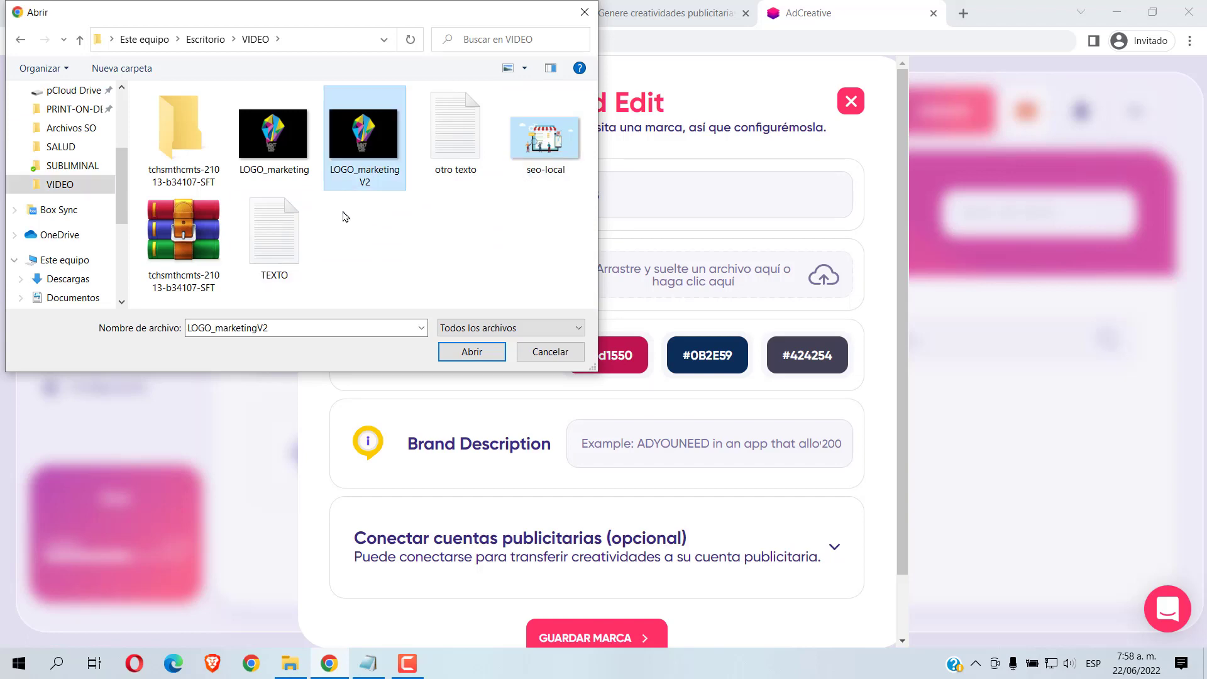
left_click(468, 351)
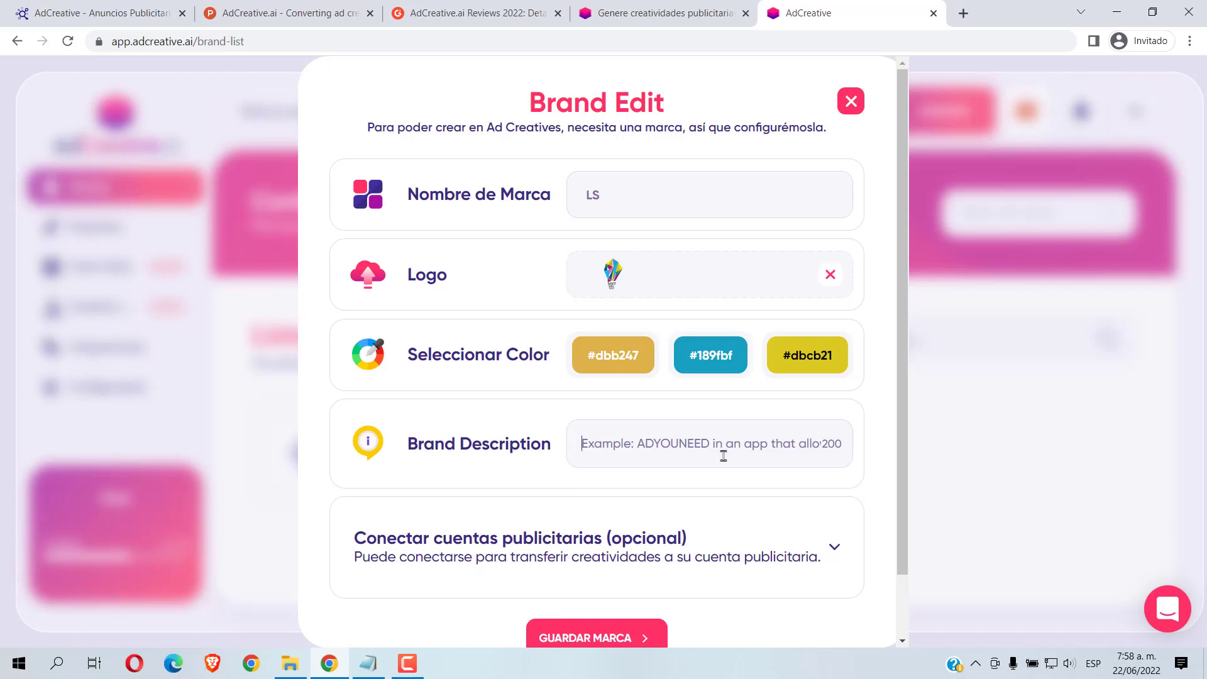
Step: Enter "Descripcion de Marca" as the brand description and save the brand after viewing the optional ad account connections
type("Descri")
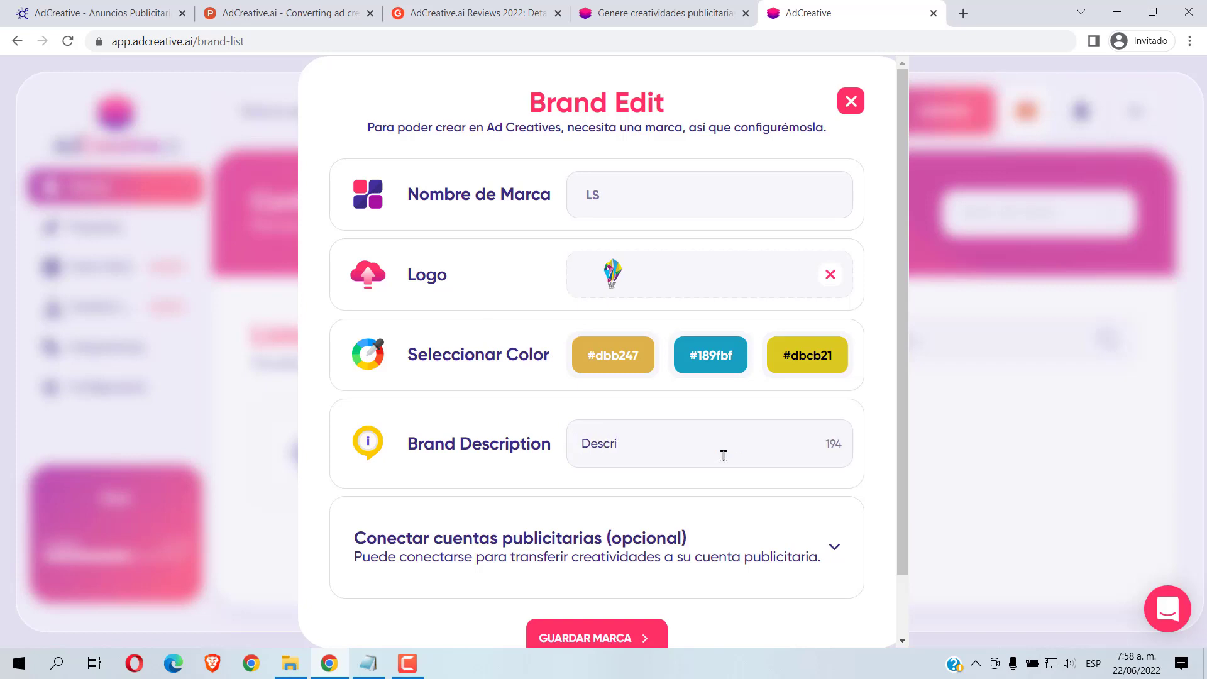
type("pcion de Marca")
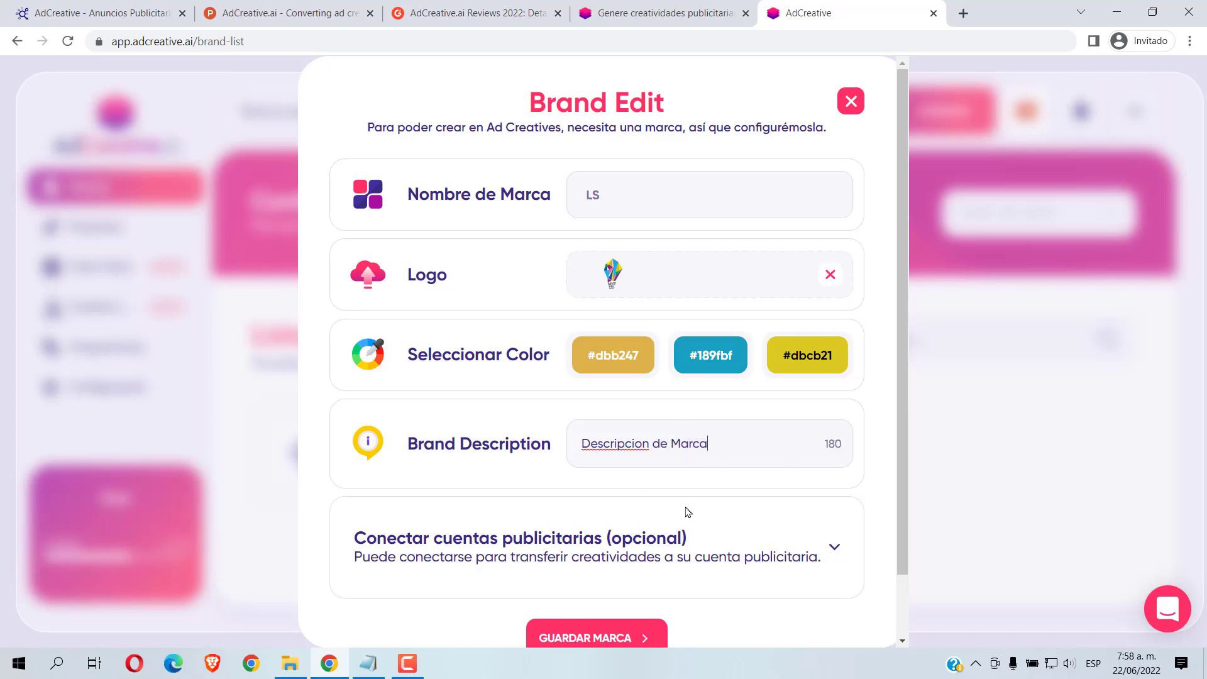
scroll(685, 496, "down", 1)
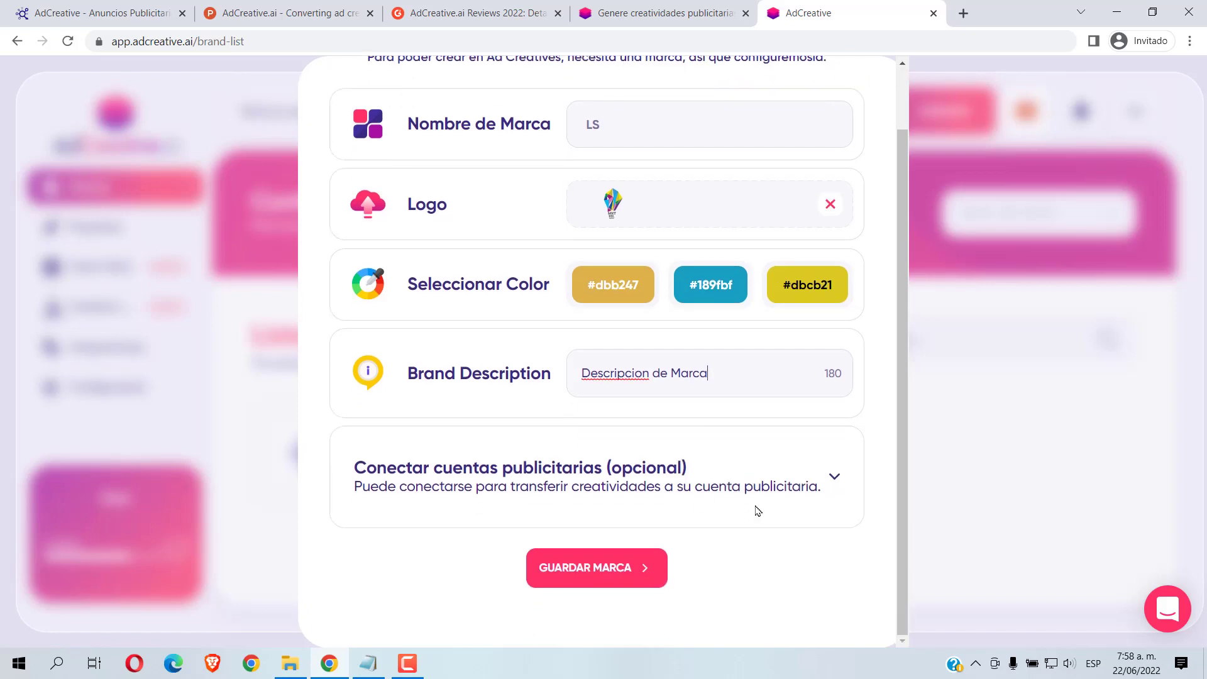
left_click(834, 478)
scroll(566, 477, "down", 2)
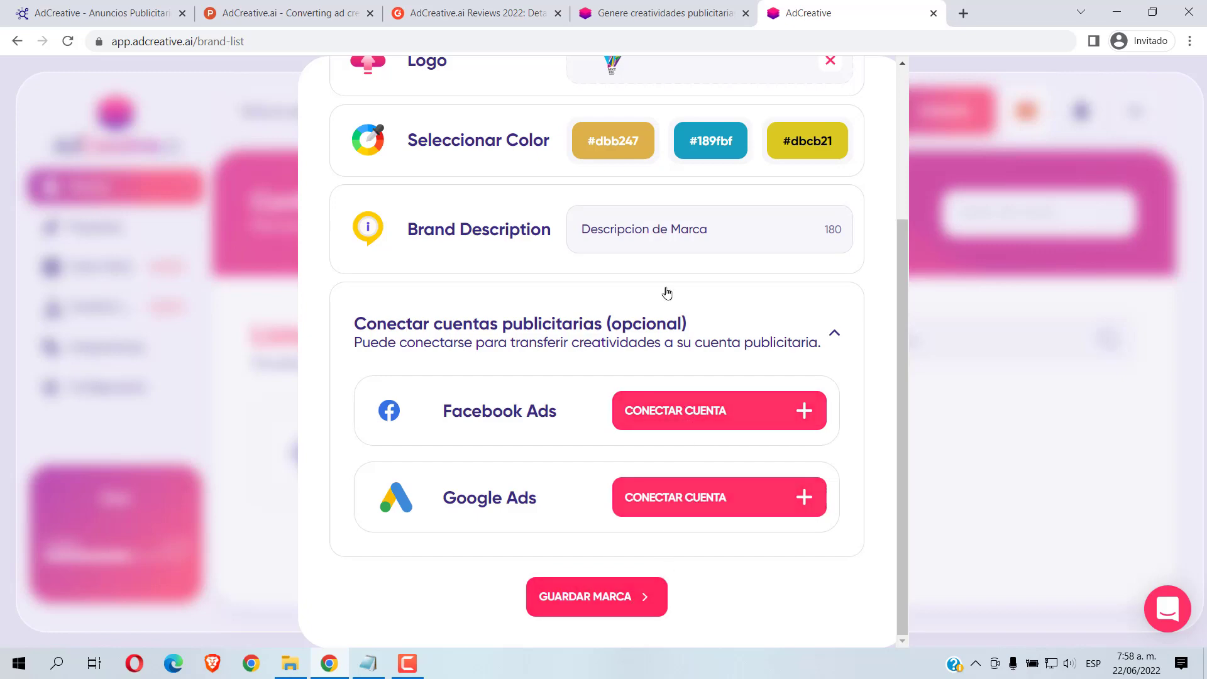
scroll(667, 262, "up", 3)
scroll(627, 400, "down", 3)
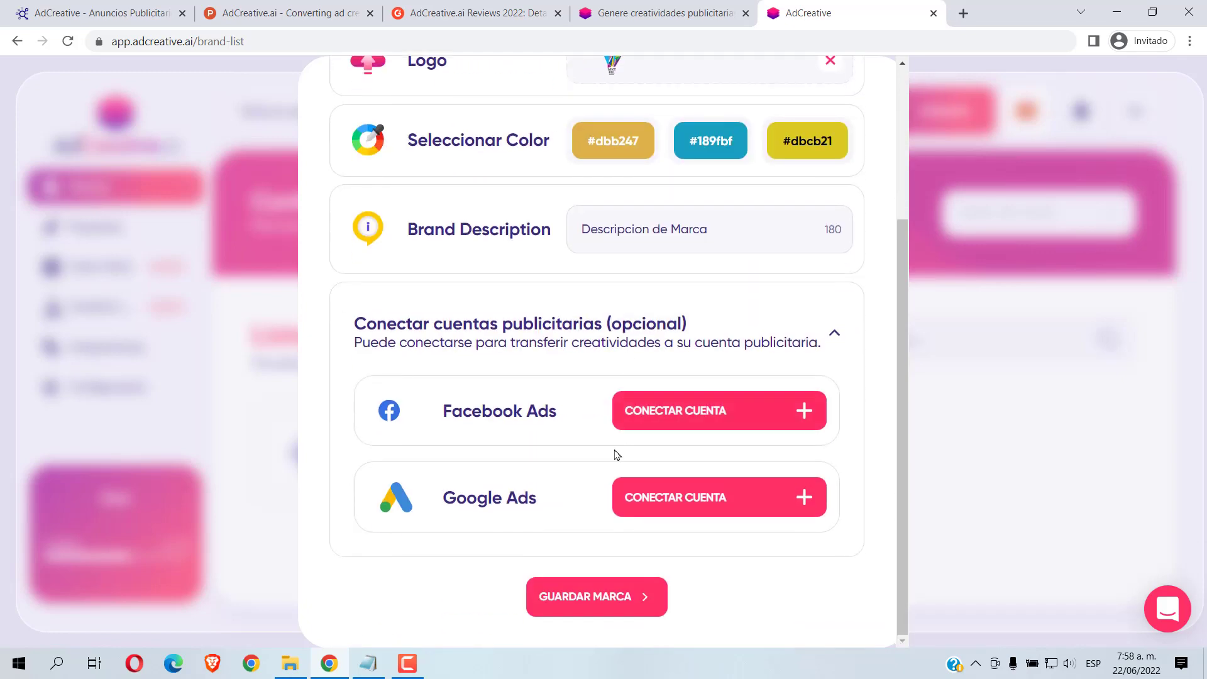
left_click(593, 597)
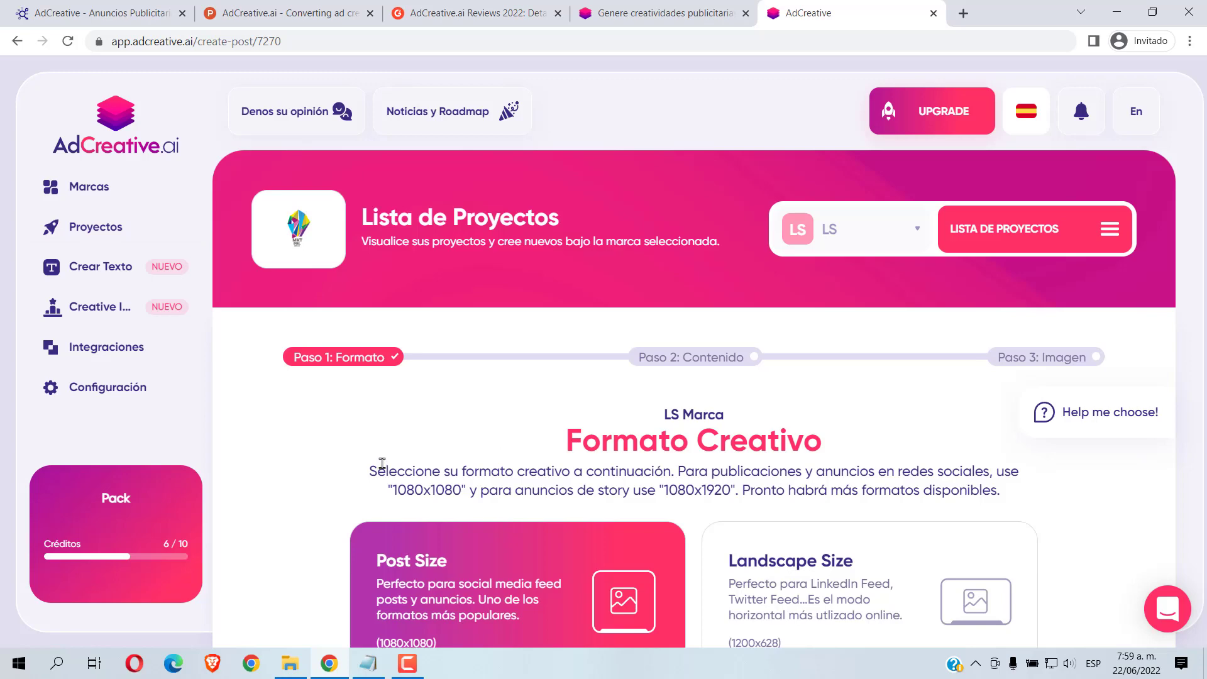
Step: Review the available creative formats and the recommended Project Description and Público Objetivo fields
scroll(559, 388, "down", 5)
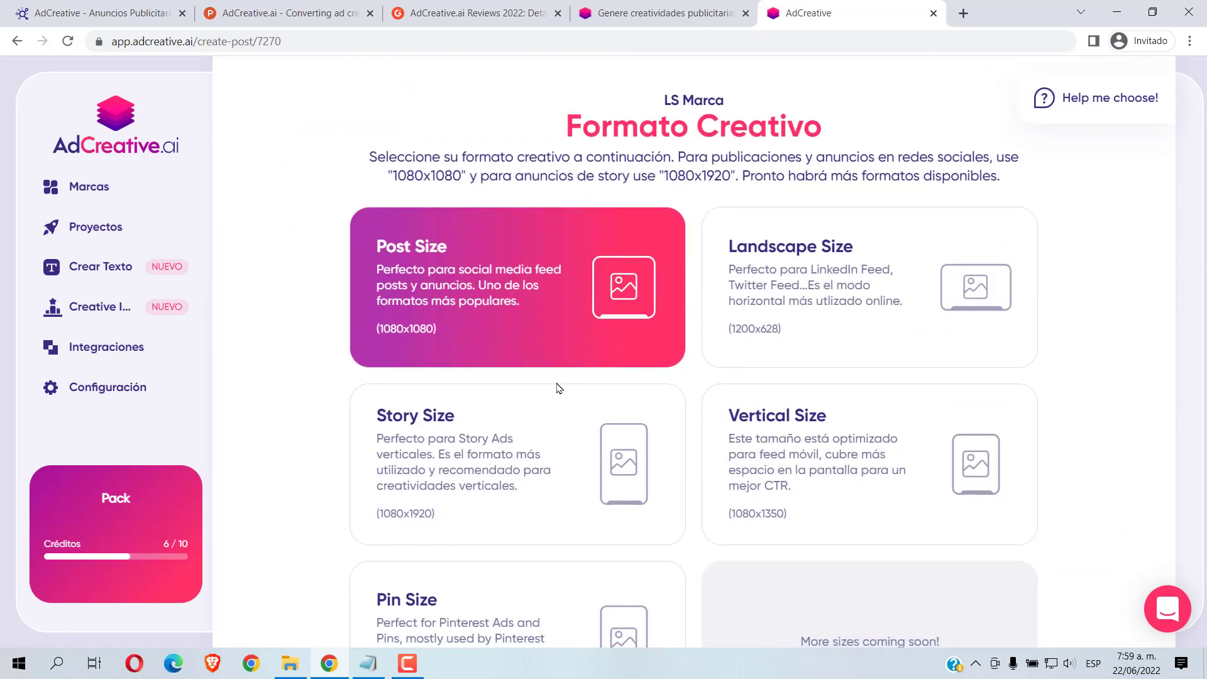
scroll(556, 388, "down", 4)
scroll(562, 396, "up", 4)
scroll(489, 471, "down", 5)
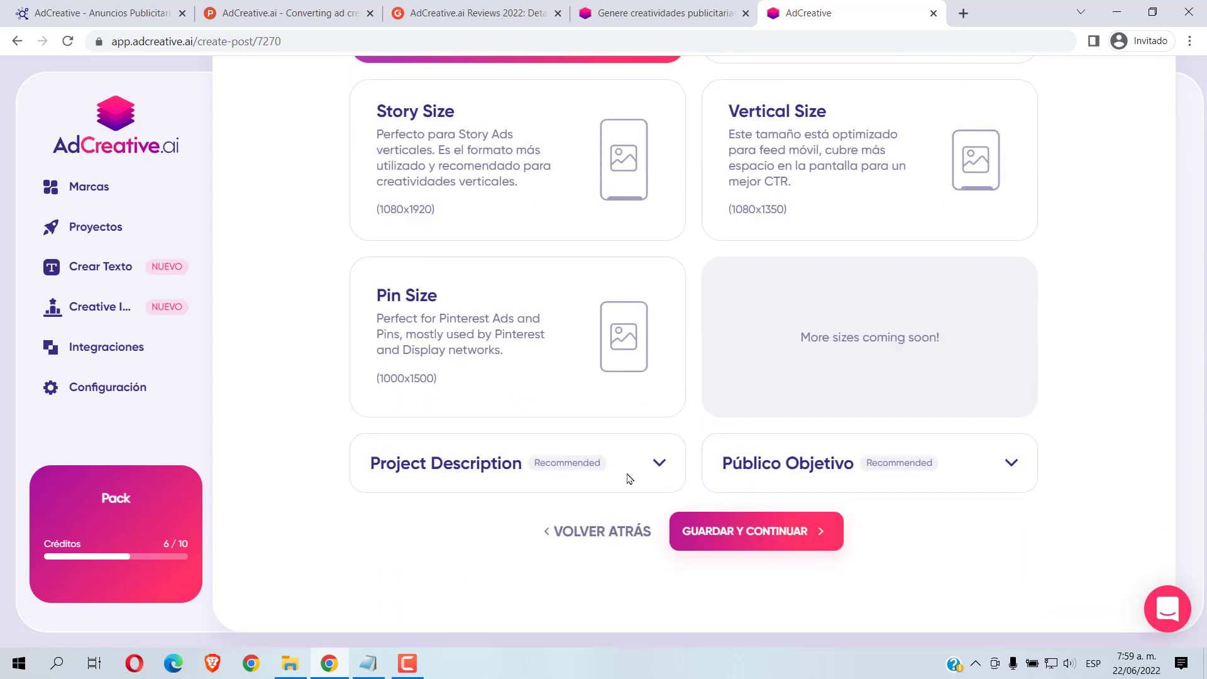
left_click(660, 465)
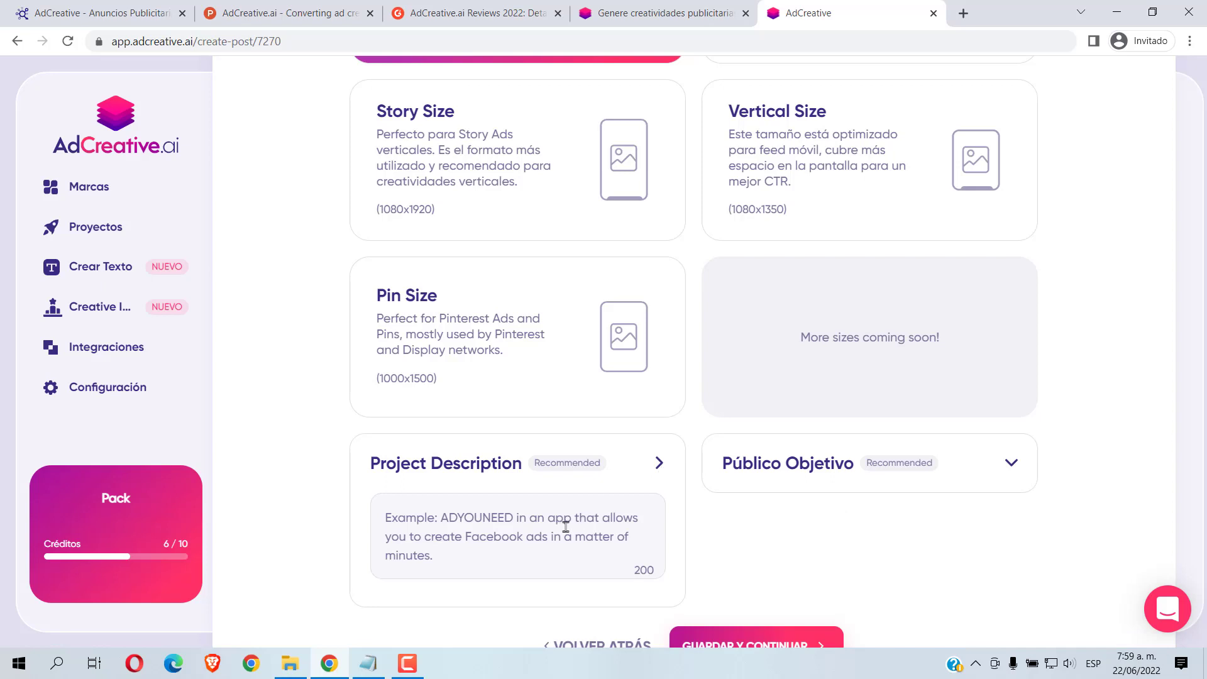
left_click(1011, 465)
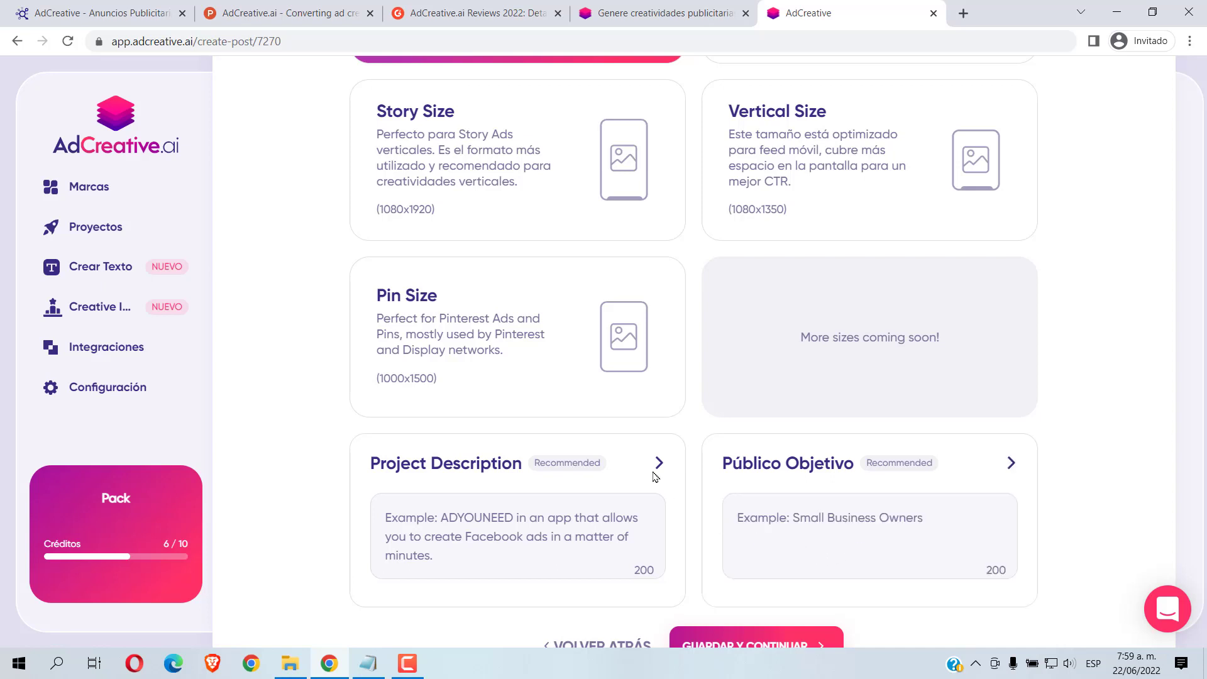
left_click(657, 467)
left_click(1010, 464)
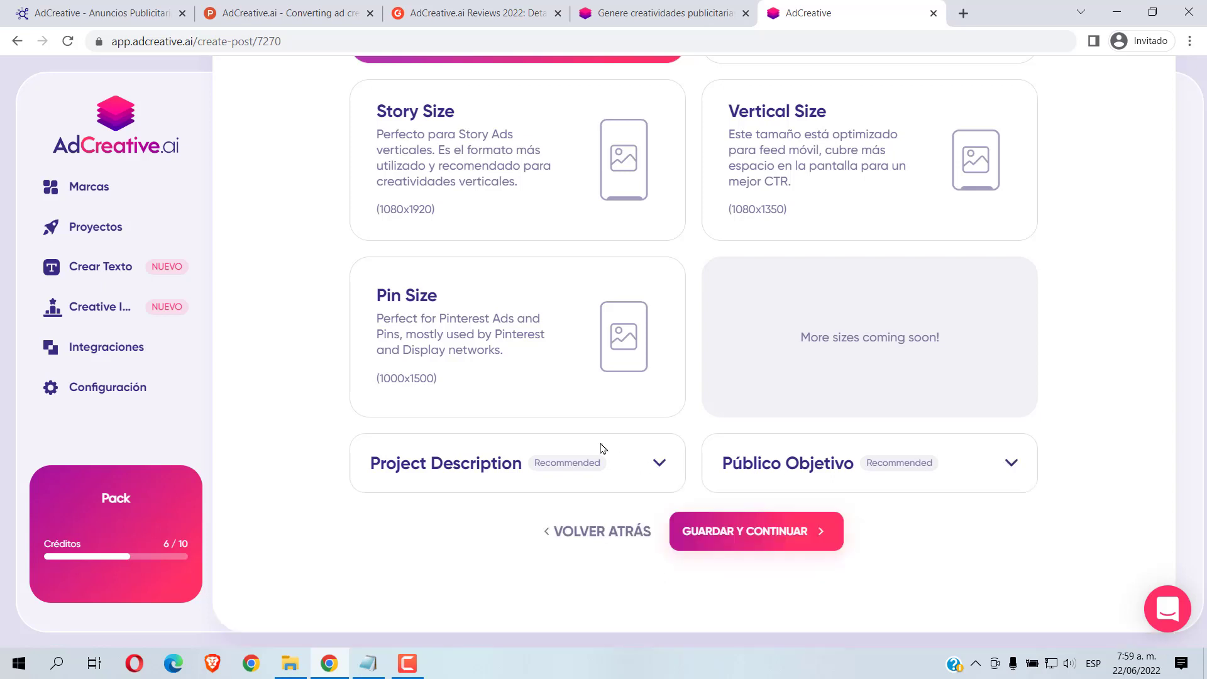
Step: Try the Landscape Size format, reselect Post Size (1080x1080), and save it to continue to the content step
scroll(564, 438, "up", 5)
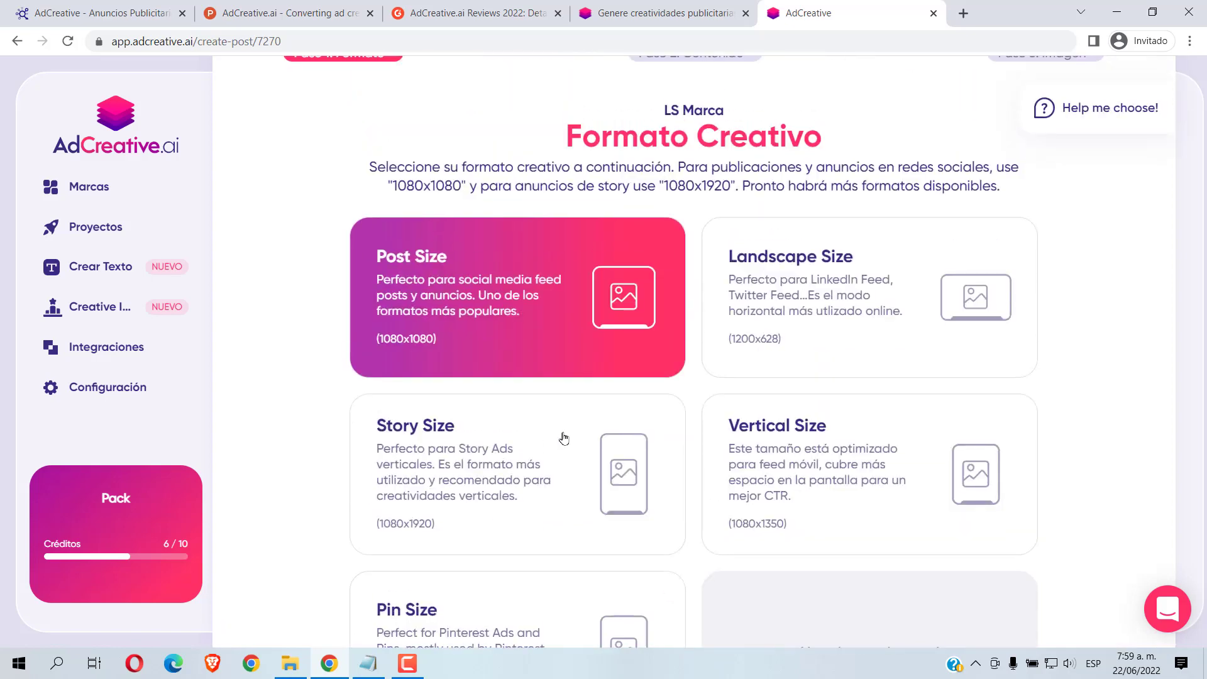
scroll(564, 436, "up", 3)
scroll(564, 435, "down", 1)
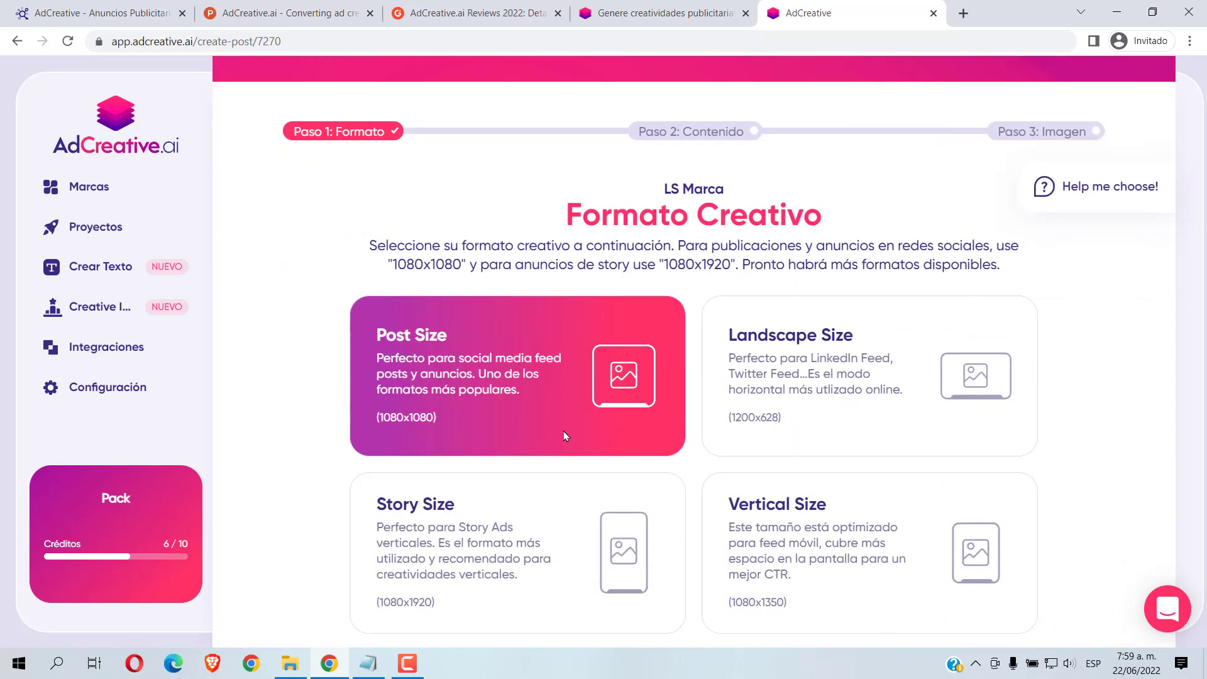
left_click(859, 391)
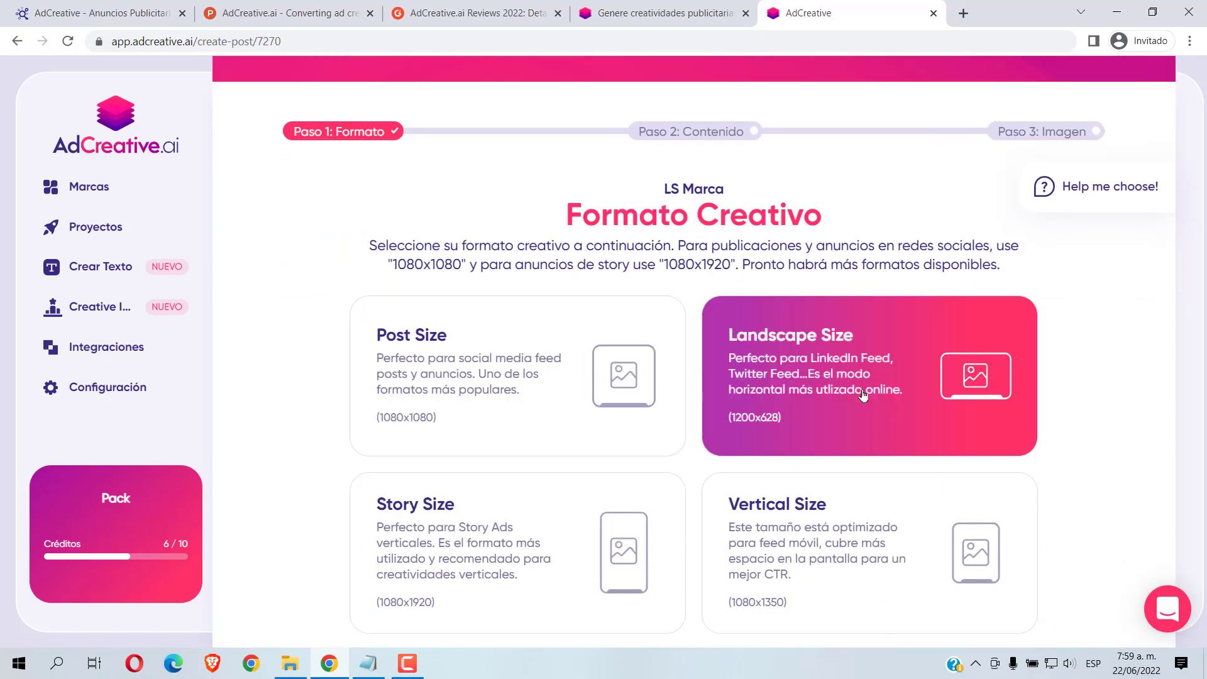
left_click(615, 393)
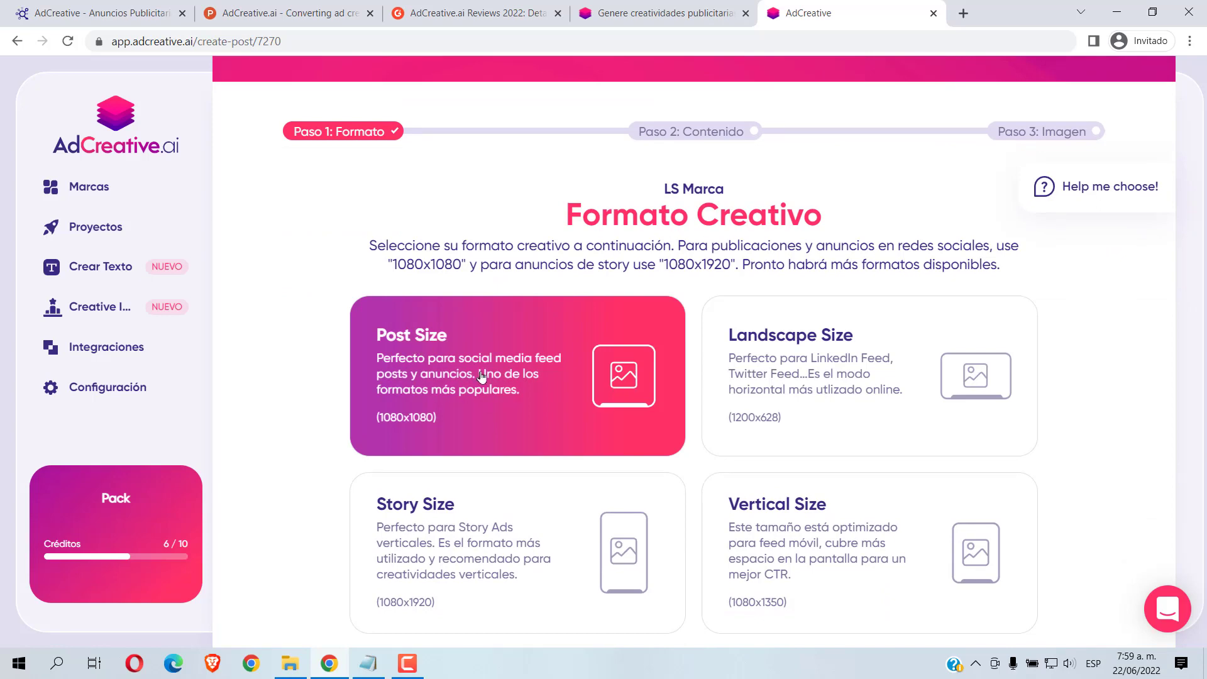
scroll(532, 401, "down", 2)
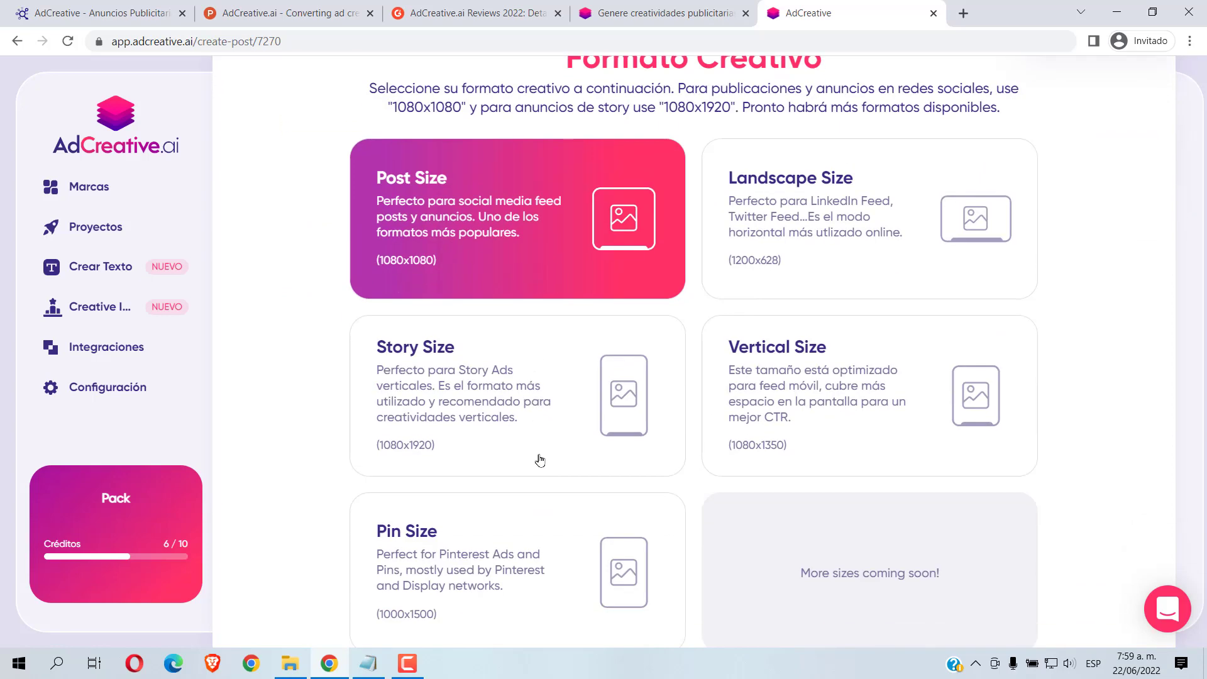
scroll(550, 461, "down", 3)
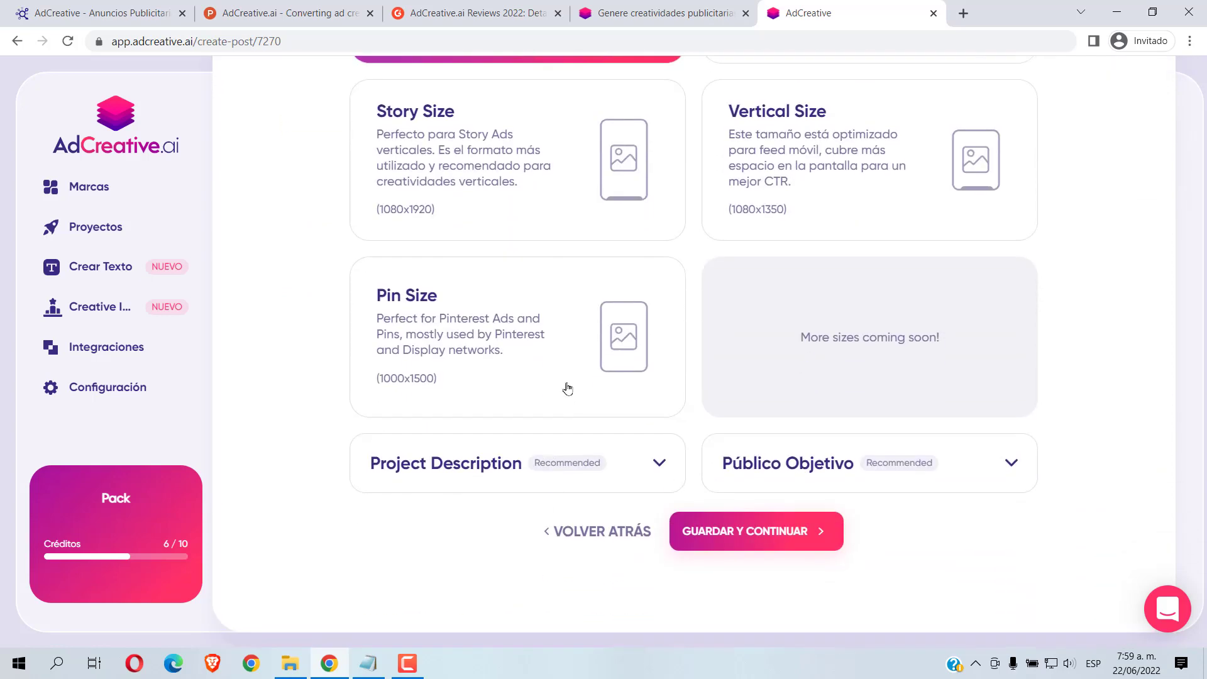
scroll(566, 387, "up", 3)
scroll(567, 388, "down", 3)
left_click(747, 531)
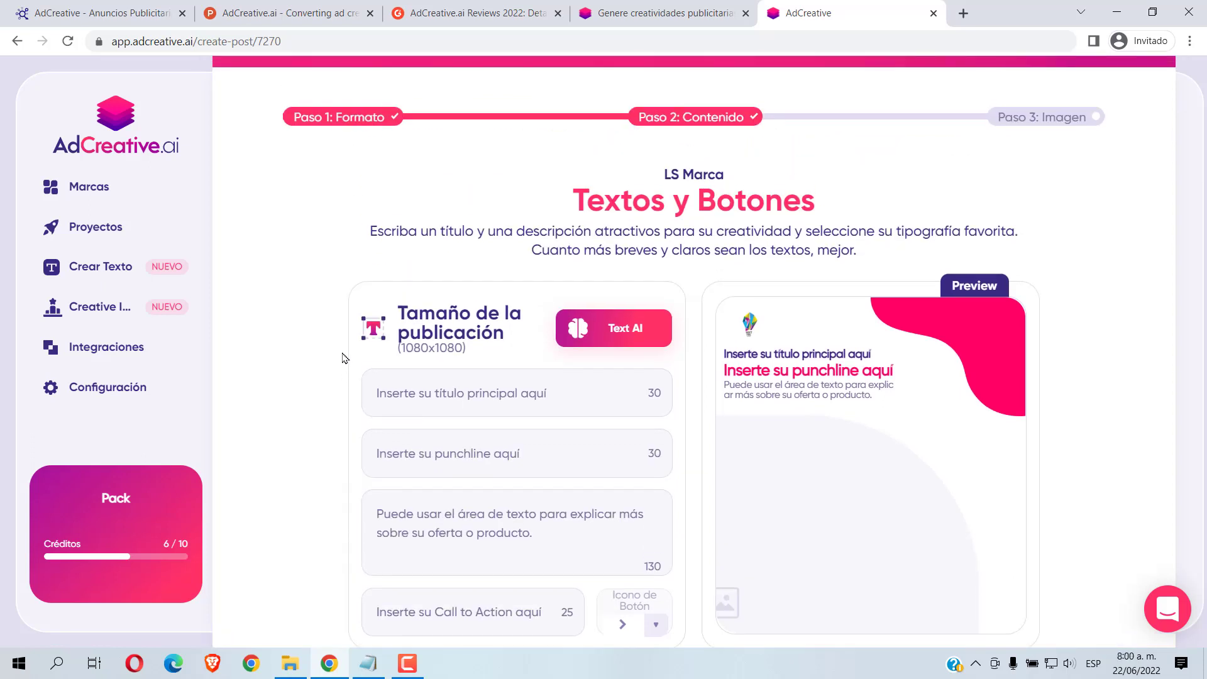
Step: Examine the Textos y Botones fields and preview, going back to check the format step before returning to the content
scroll(342, 358, "down", 1)
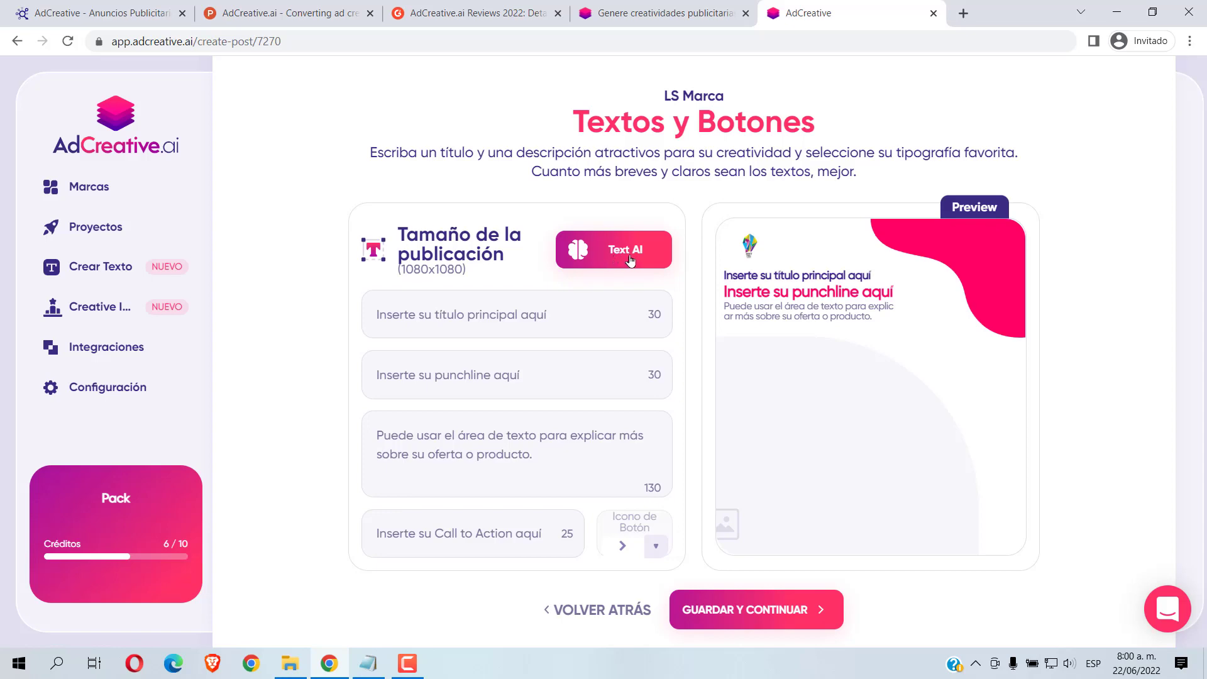
scroll(591, 365, "up", 4)
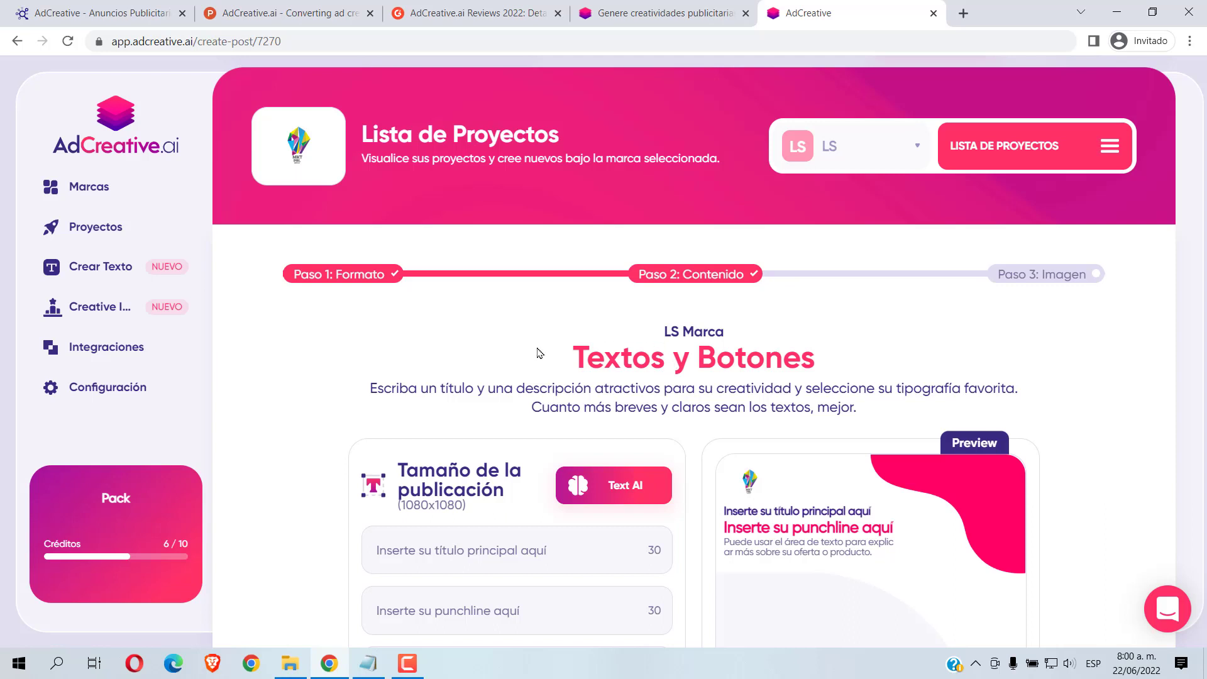
scroll(506, 356, "down", 1)
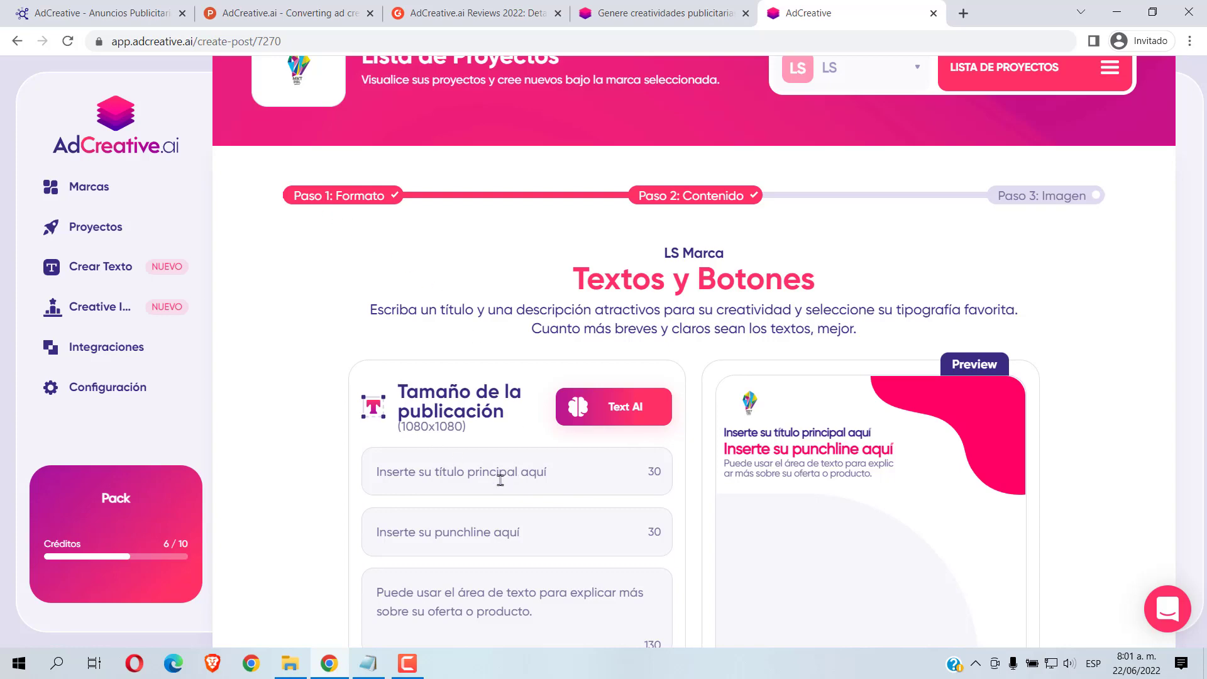
scroll(500, 479, "down", 4)
left_click(590, 534)
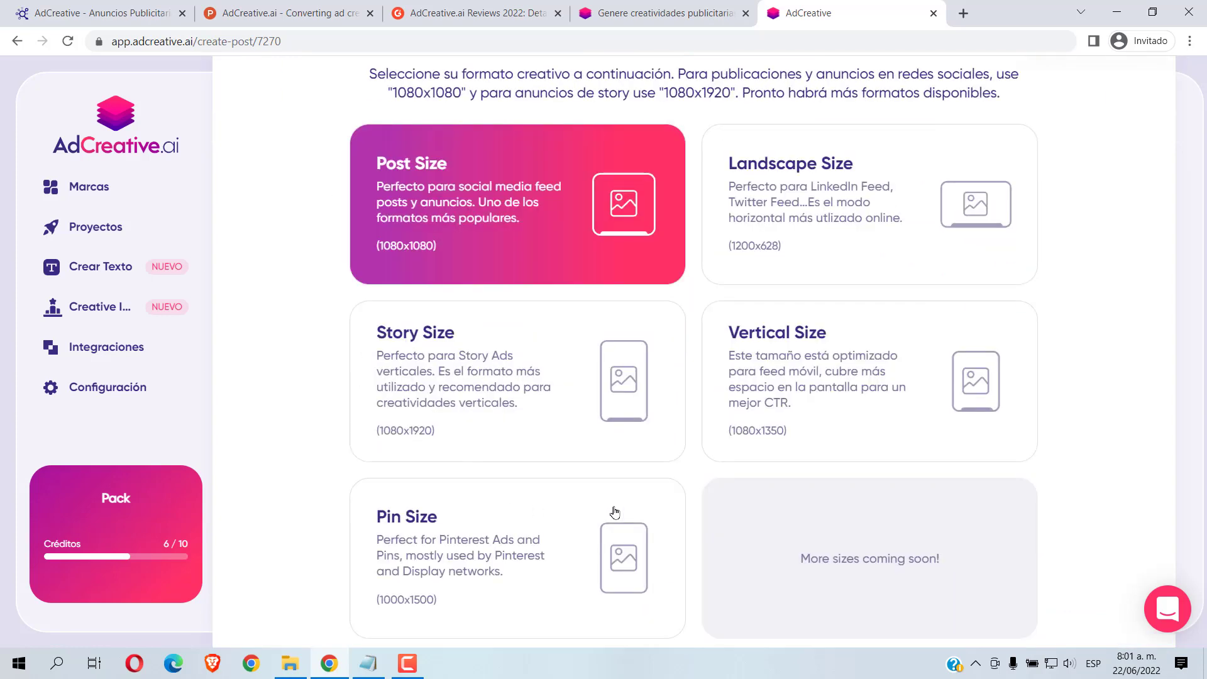
scroll(615, 511, "down", 3)
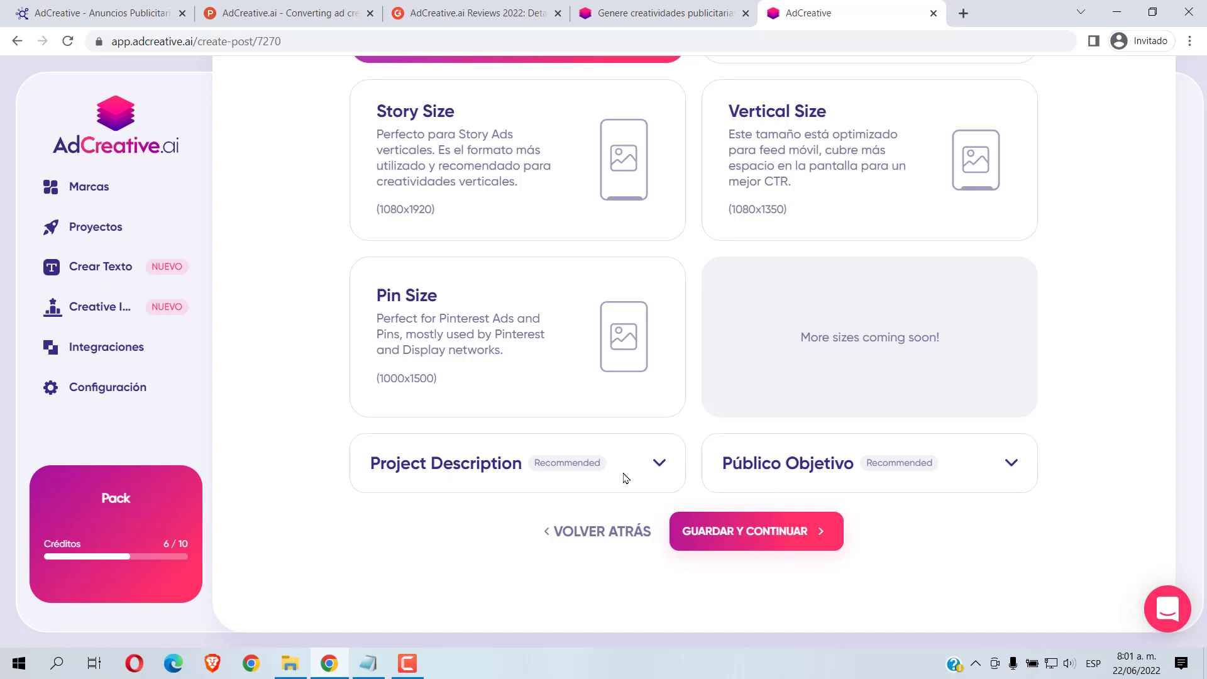
left_click(723, 533)
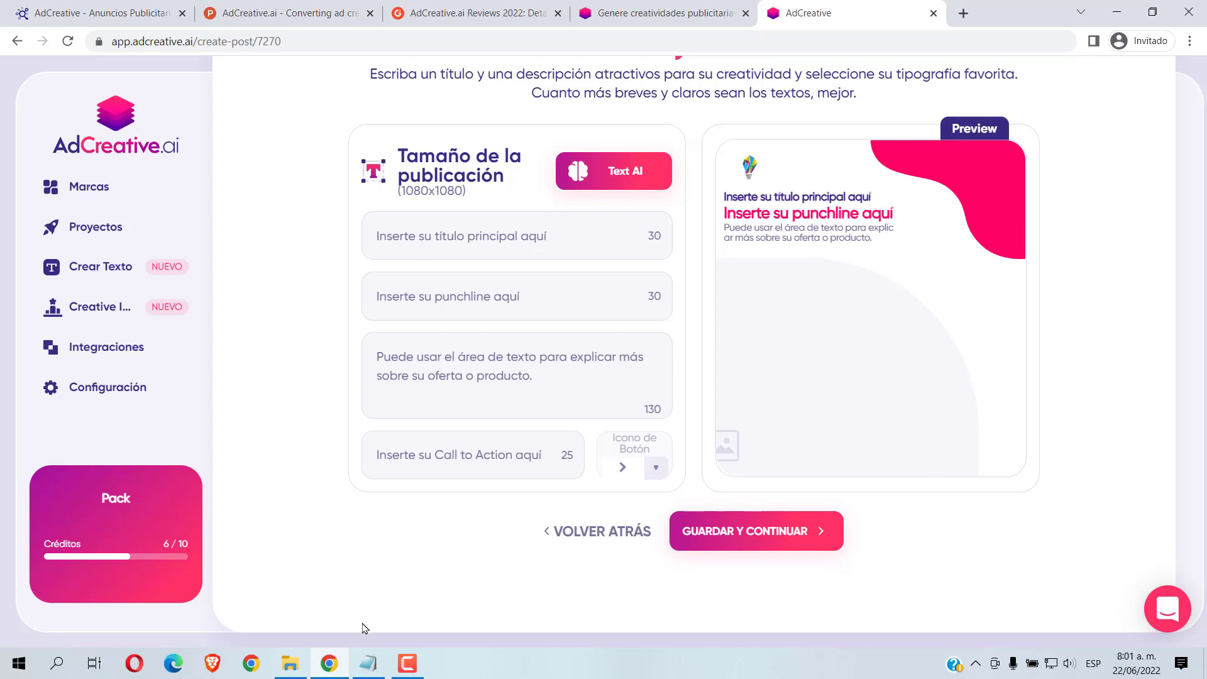
Step: Copy "¿Ya haces SEO Local en 2022?" from the TEXTO note in Notepad into the creative's main title
left_click(370, 665)
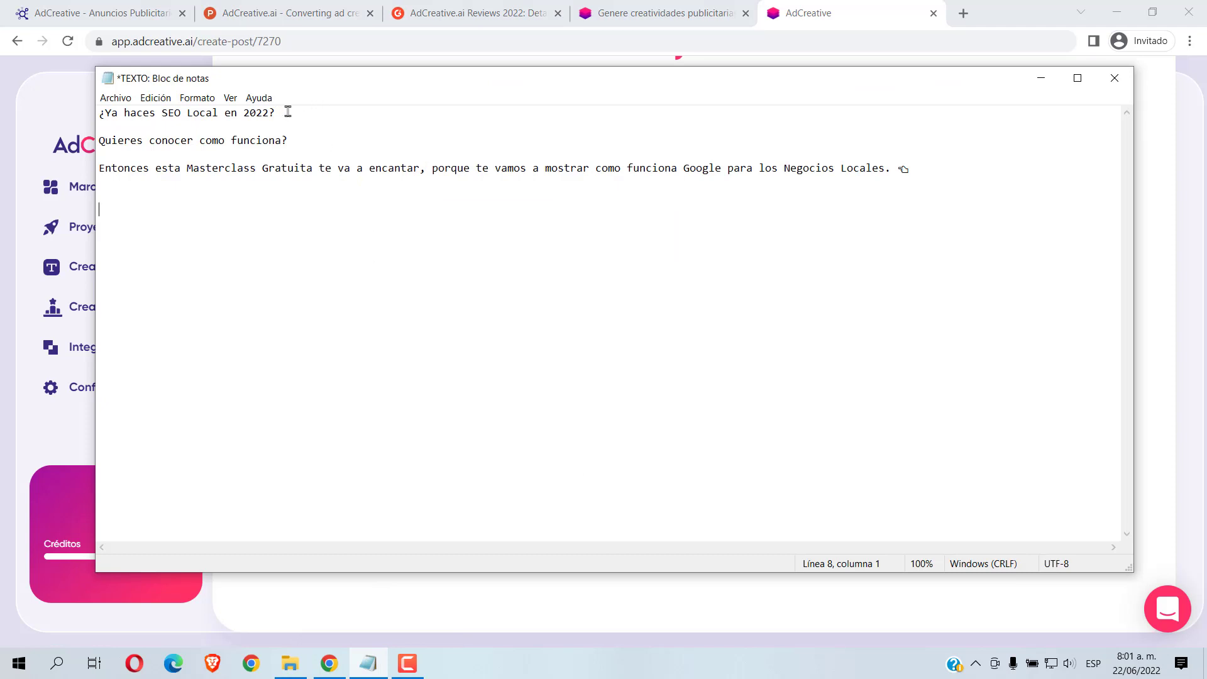
left_click_drag(287, 112, 99, 112)
key("ctrl+c")
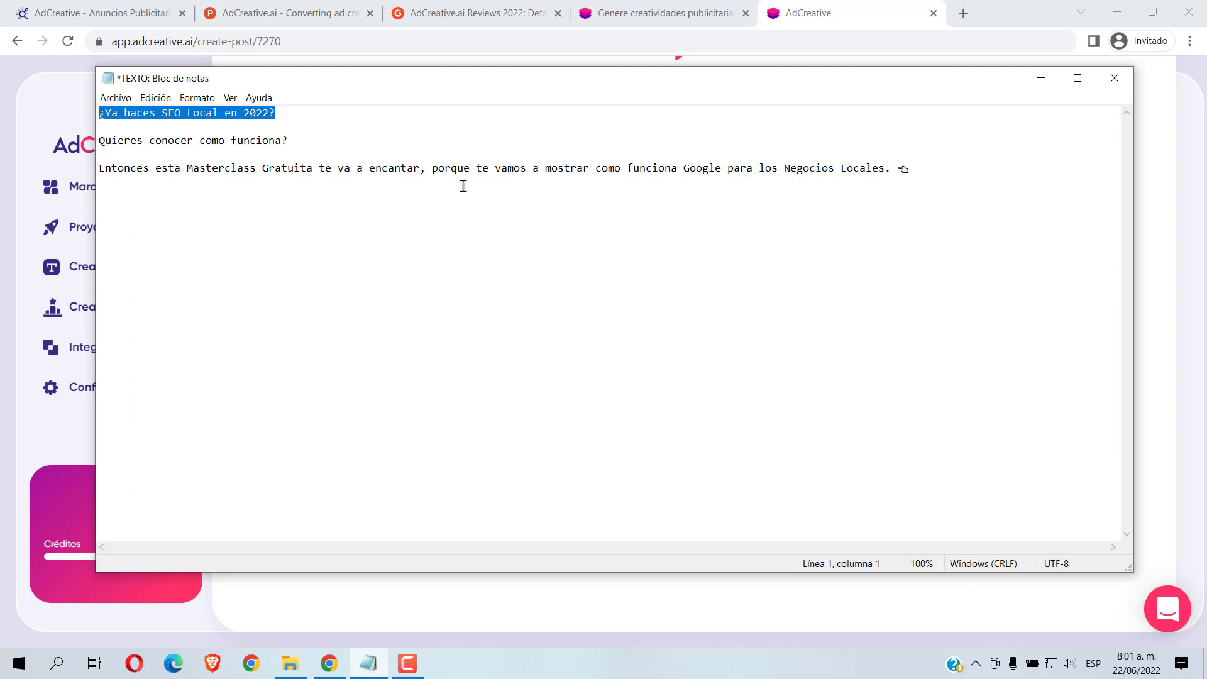
left_click(1040, 78)
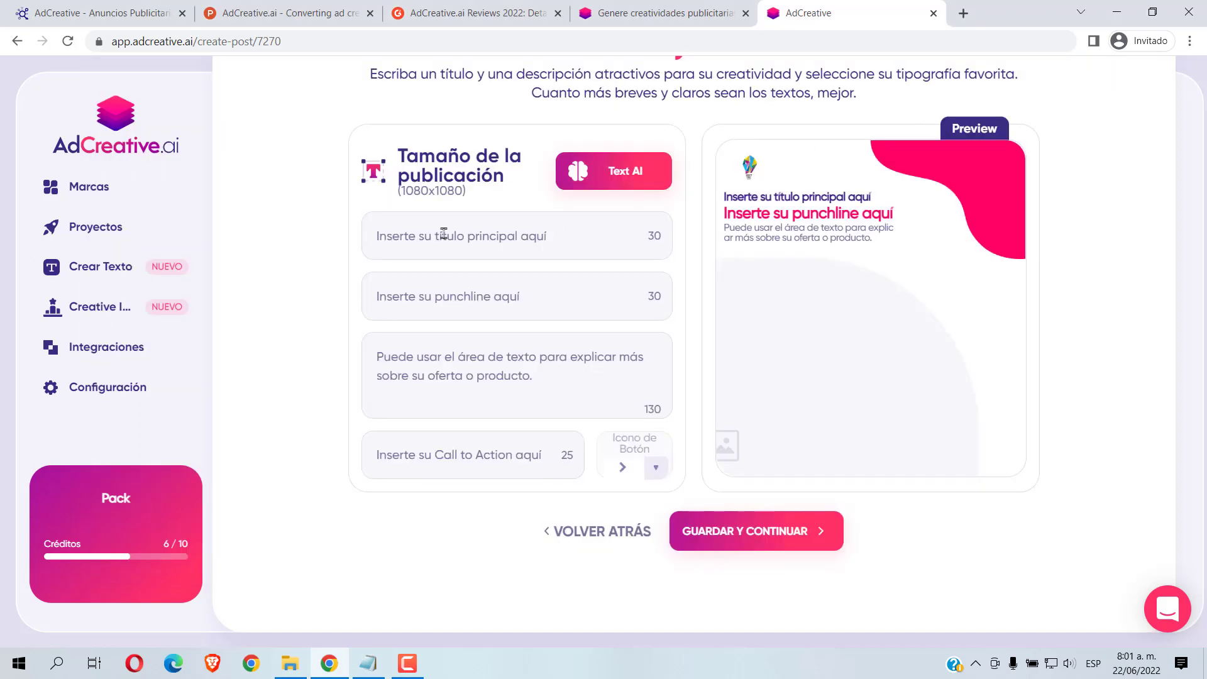
key("ctrl+v")
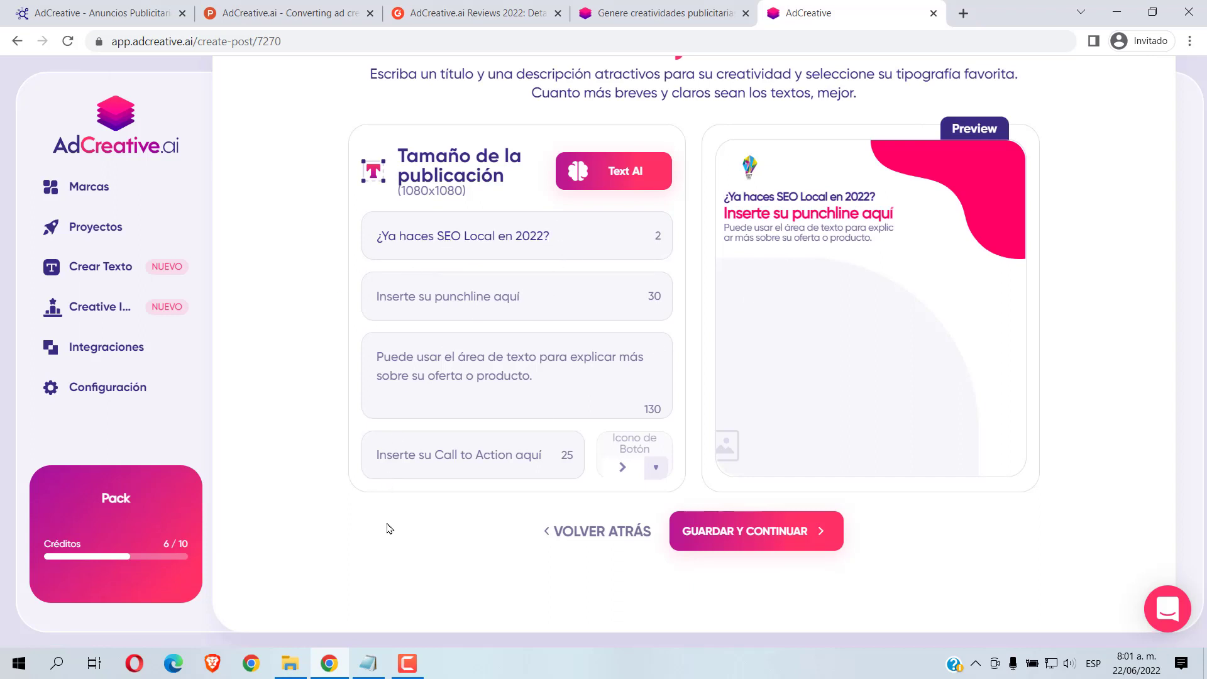
Step: Copy "Quieres conocer como funciona?" from the TEXTO note in Notepad into the creative's punchline
left_click(368, 663)
left_click_drag(292, 140, 99, 140)
key("ctrl+c")
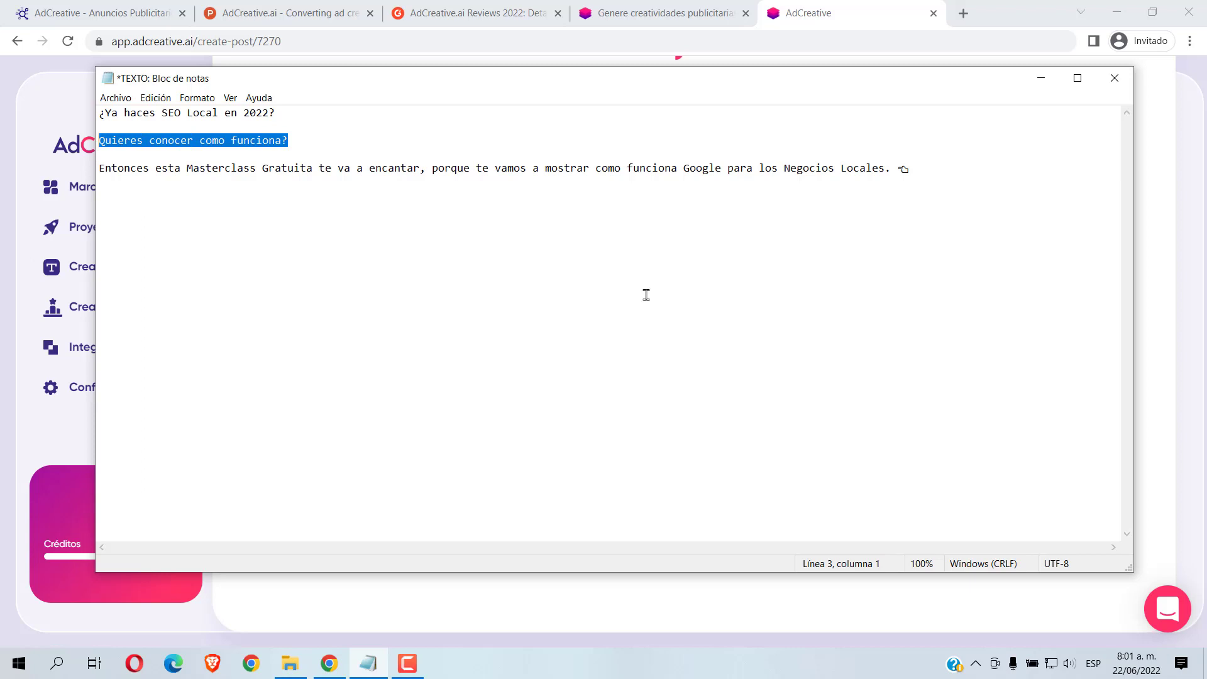
left_click(1041, 78)
left_click(521, 301)
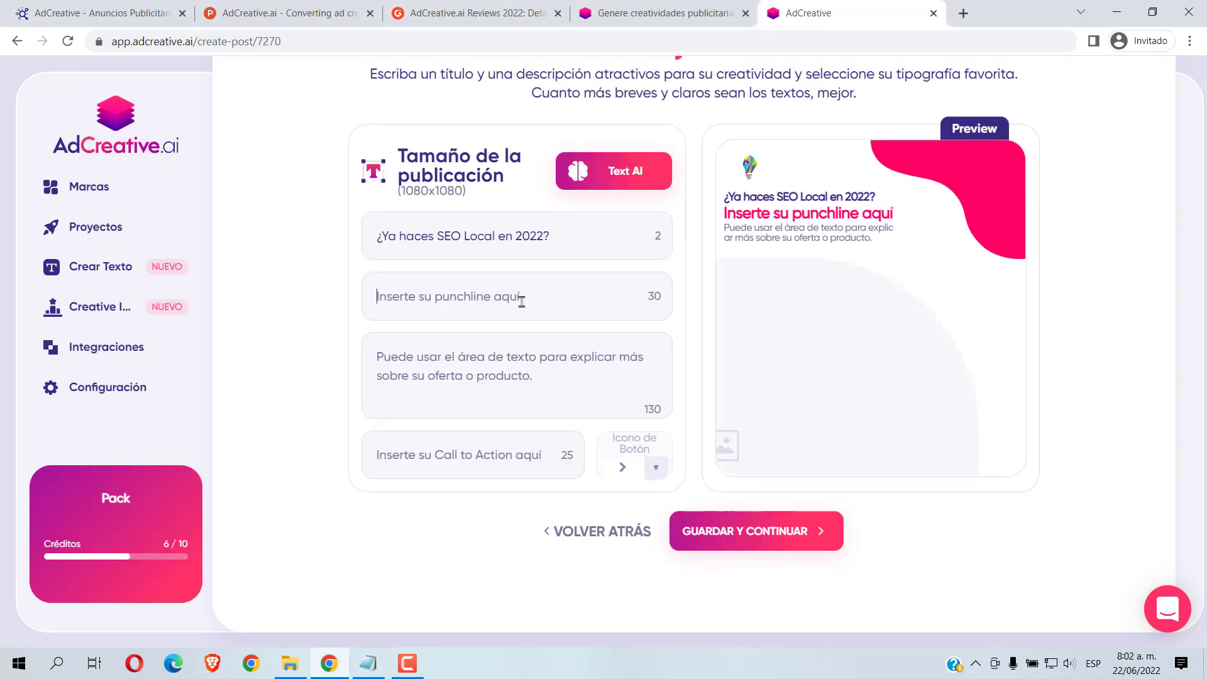
key("ctrl+v")
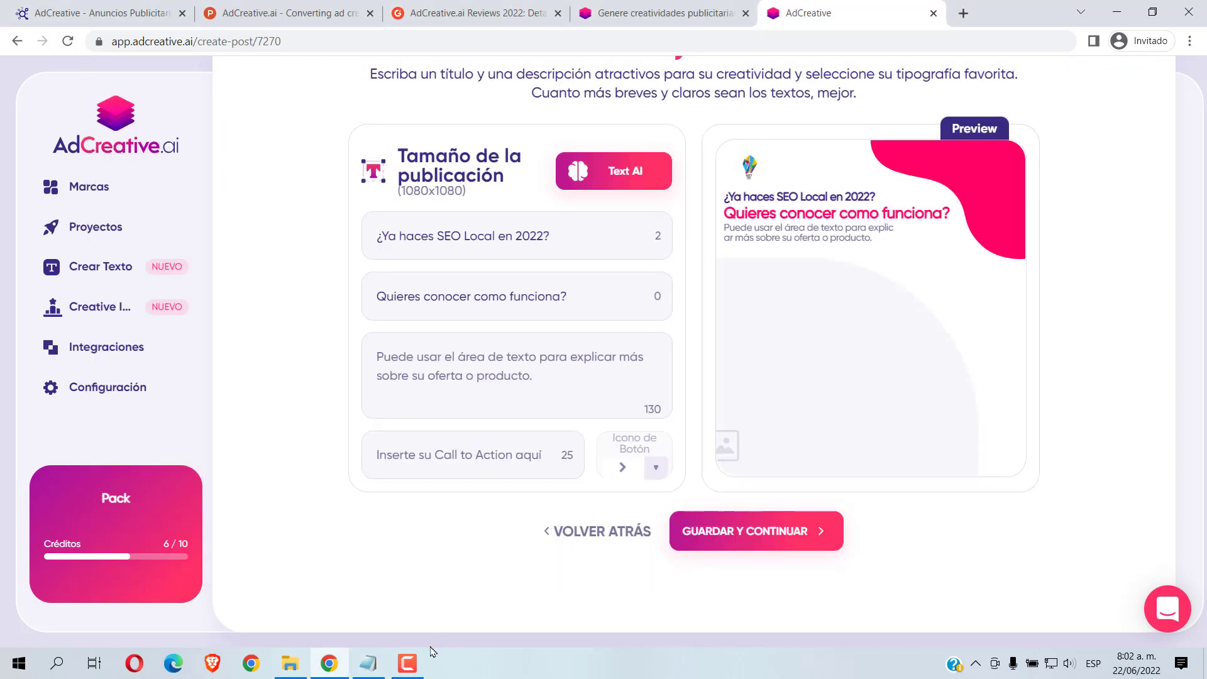
Step: Copy the note's paragraph starting "Entonces esta Masterclass Gratuita te va a encantar", including its hand emoji, into the creative's description area
mouse_move(369, 663)
left_click(377, 605)
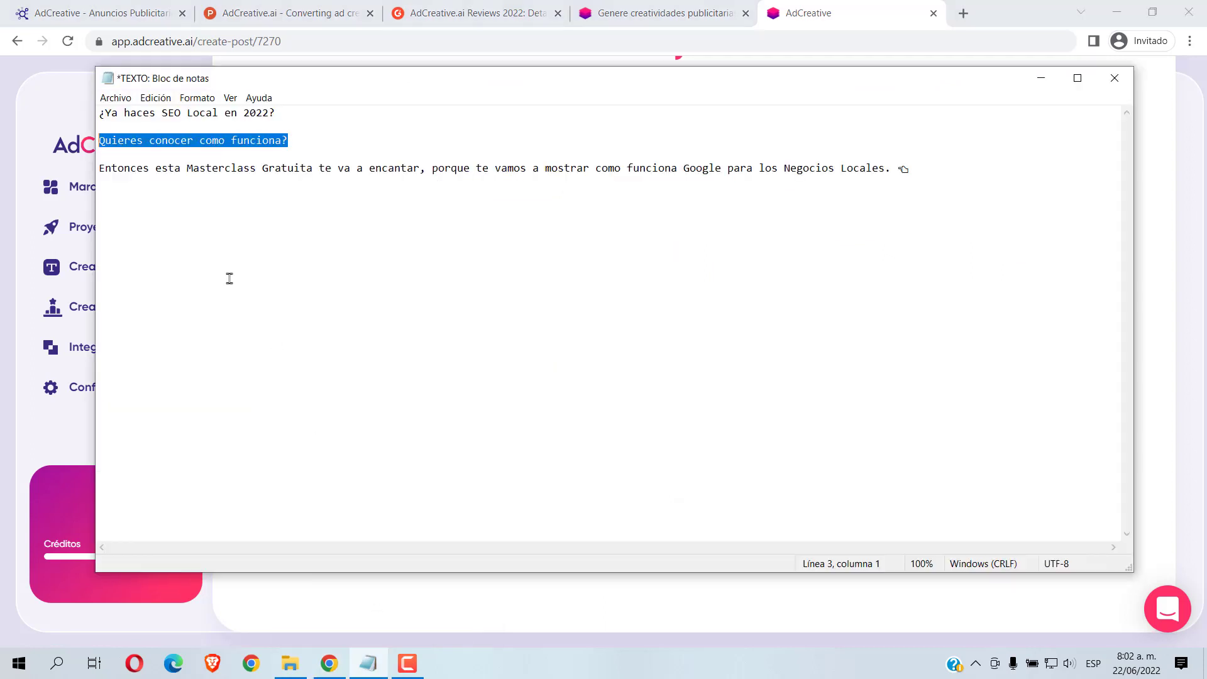
left_click_drag(99, 168, 913, 171)
key("ctrl+c")
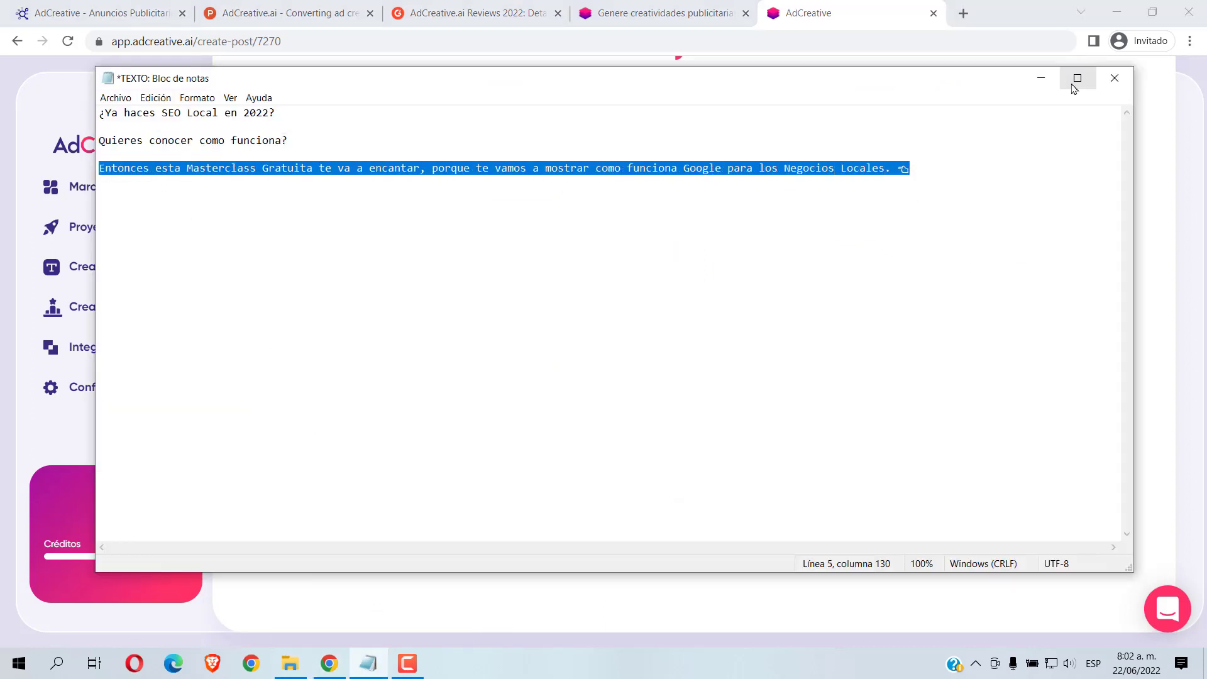
left_click(1041, 78)
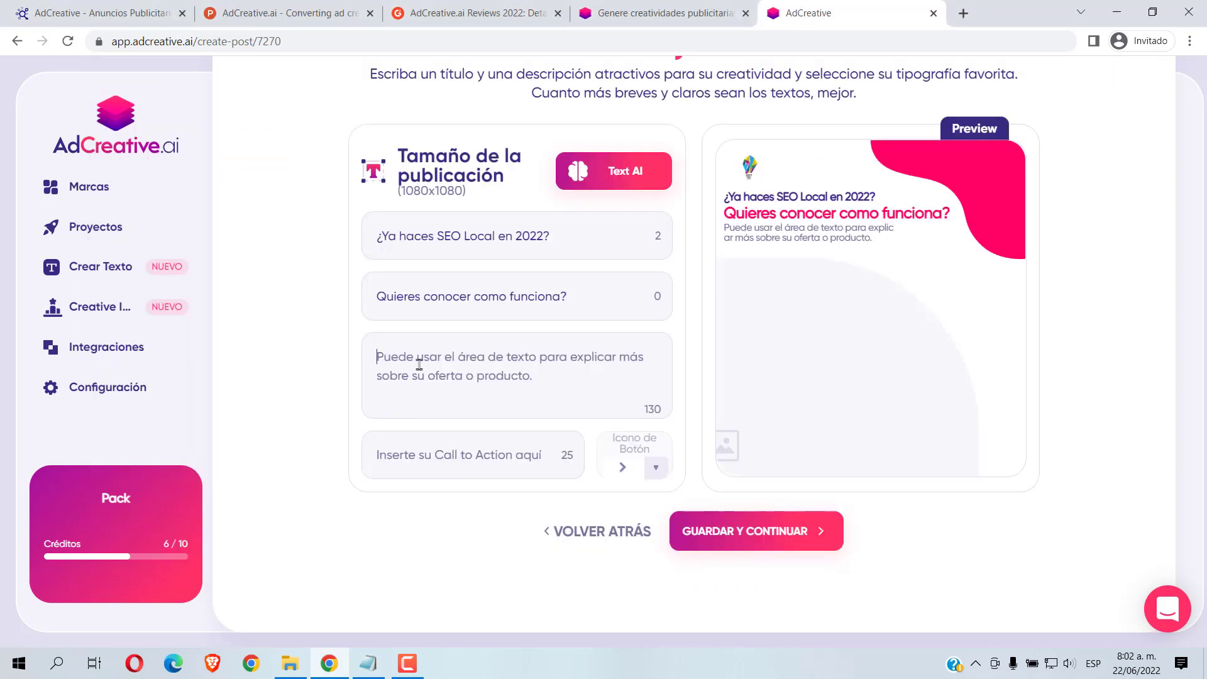
key("ctrl+v")
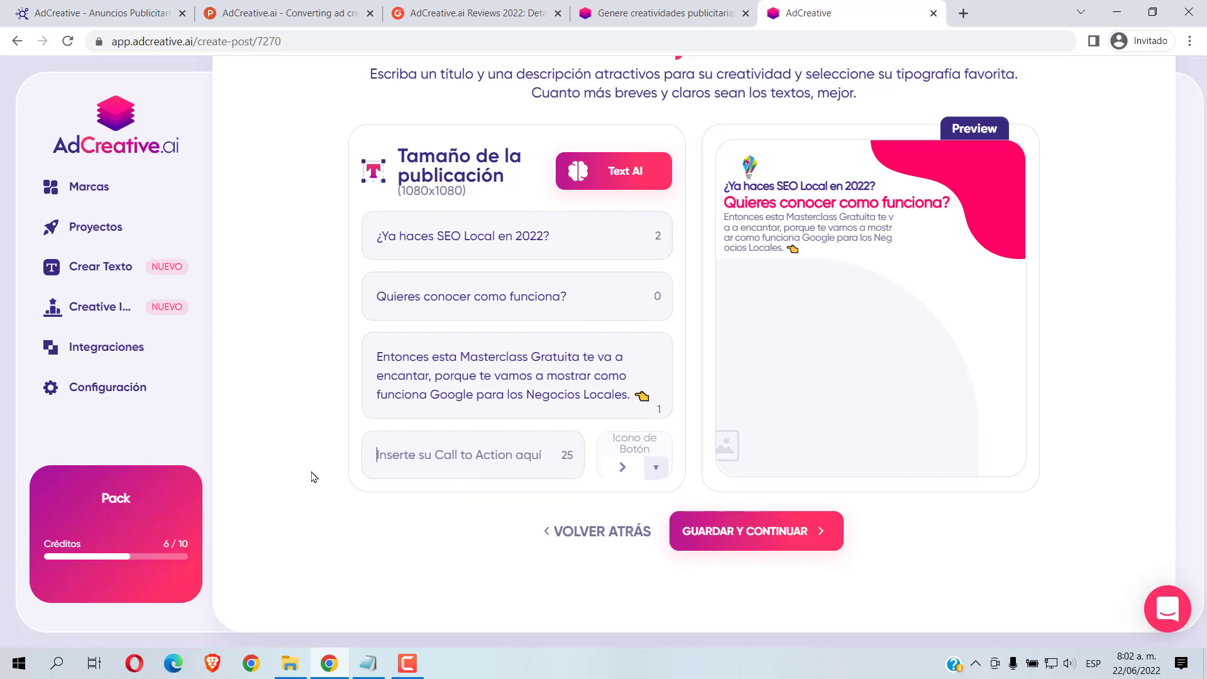
Step: Enter "QUIERO RESERVAR MI CUPO" as the creative's call to action
type("QUIERO MI RE")
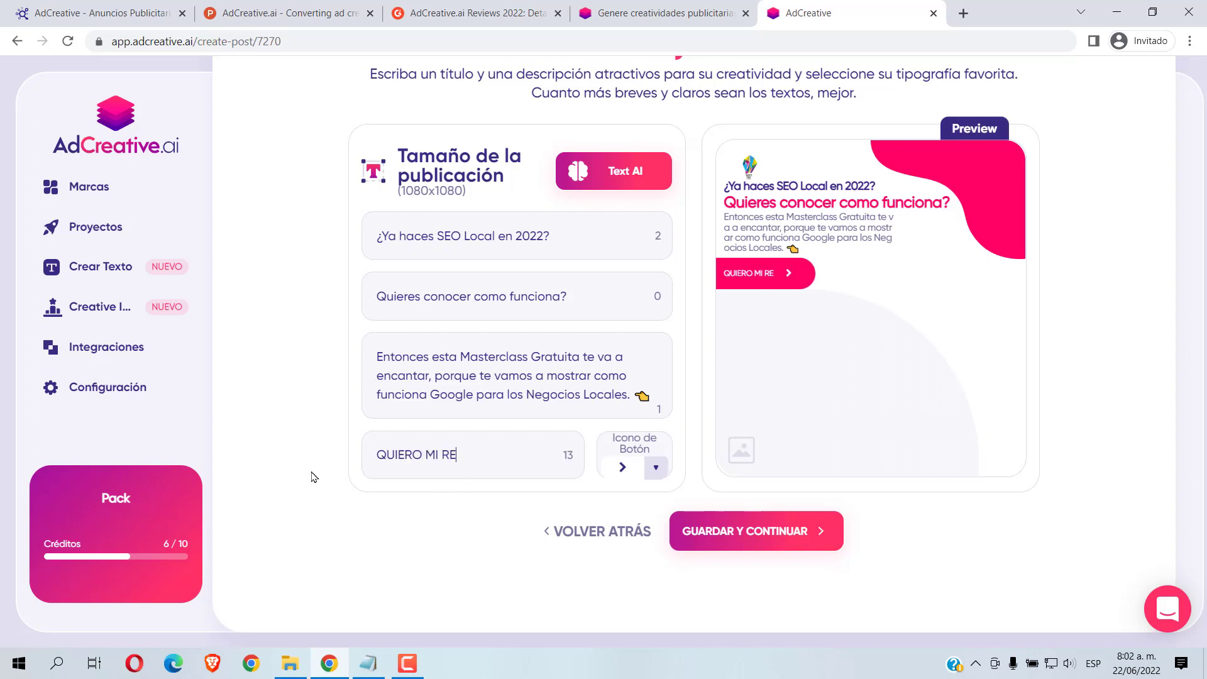
type("SERVAR MI ")
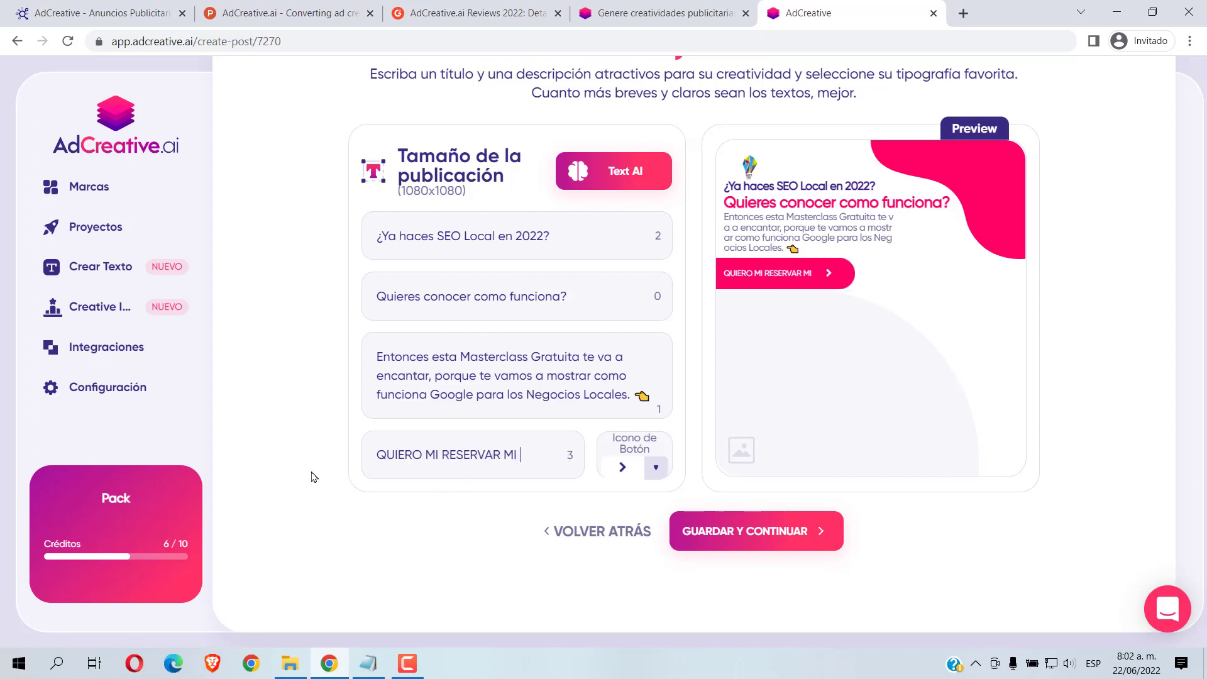
type("CUP")
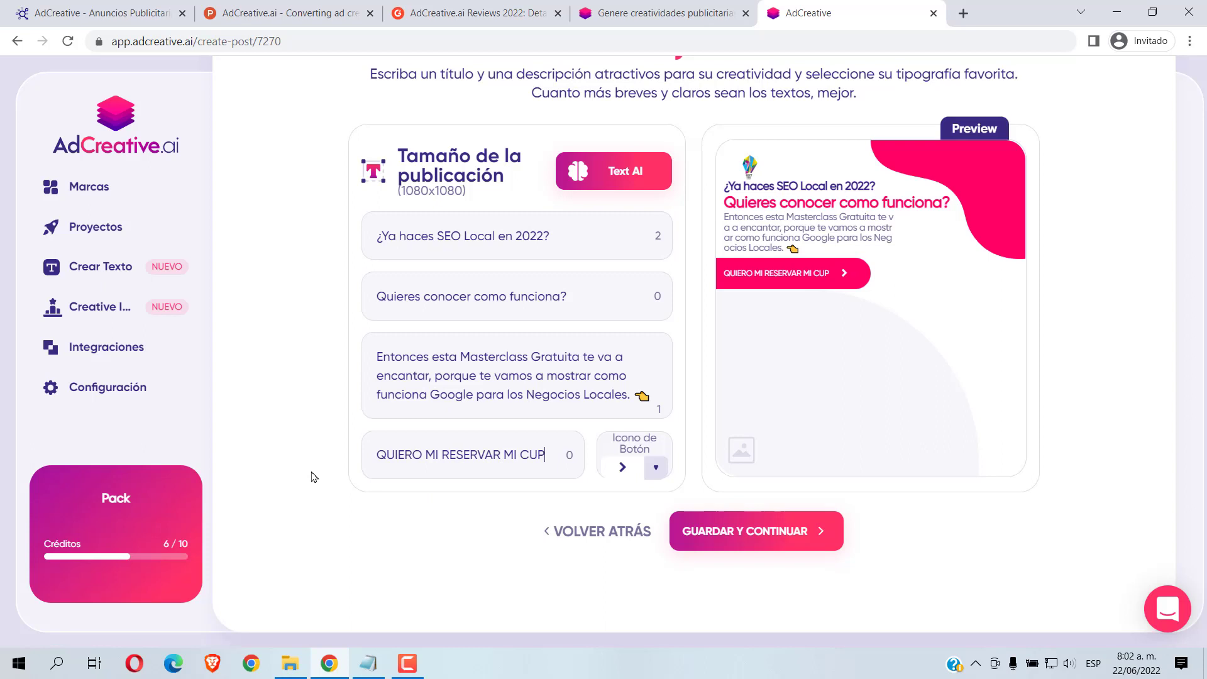
key("BackSpace")
key("BackSpace")
key("BackSpace")
key("BackSpace")
key("BackSpace")
key("BackSpace")
key("BackSpace")
key("BackSpace")
key("BackSpace")
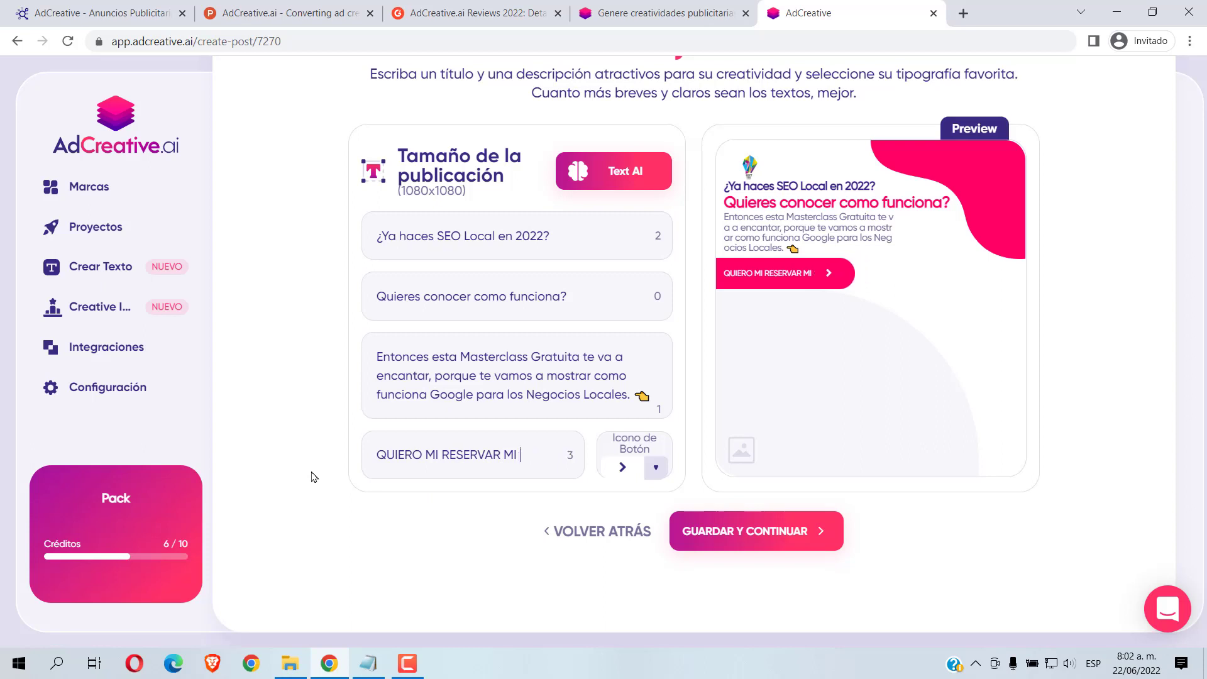
key("BackSpace")
key("BackSpace")
key("BackSpace")
key("BackSpace")
key("BackSpace")
key("BackSpace")
key("BackSpace")
key("BackSpace")
key("BackSpace")
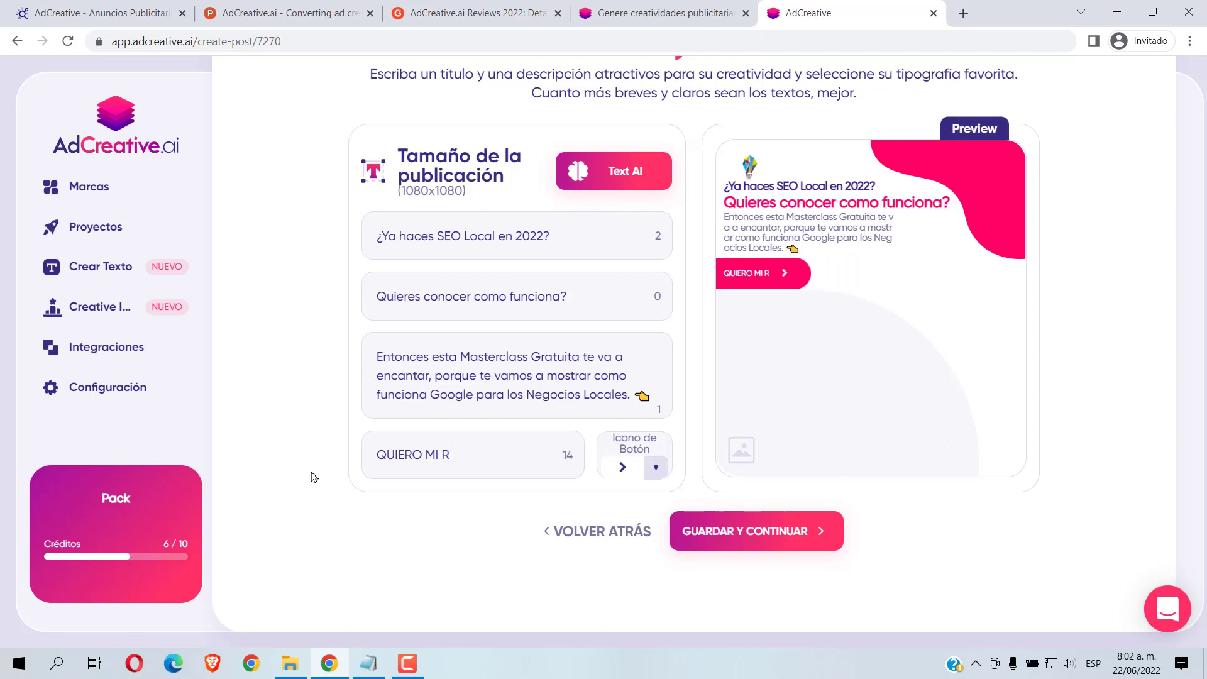
type("RESERVAR MI CR")
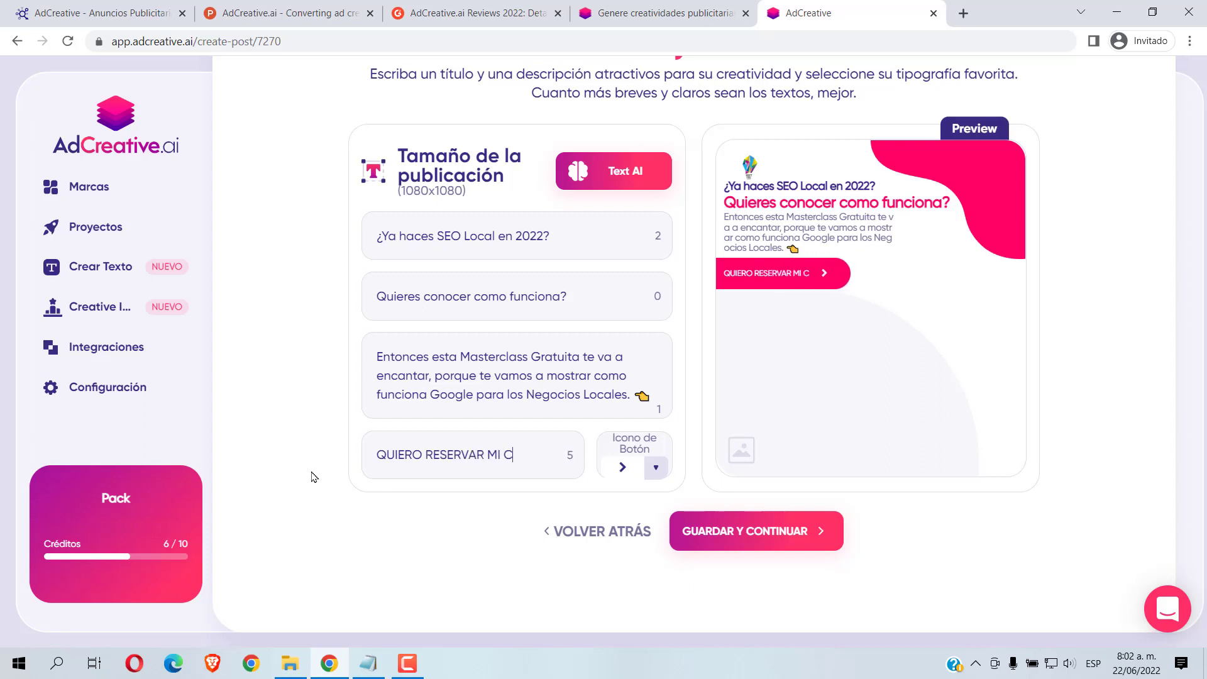
key("BackSpace")
type("UPO")
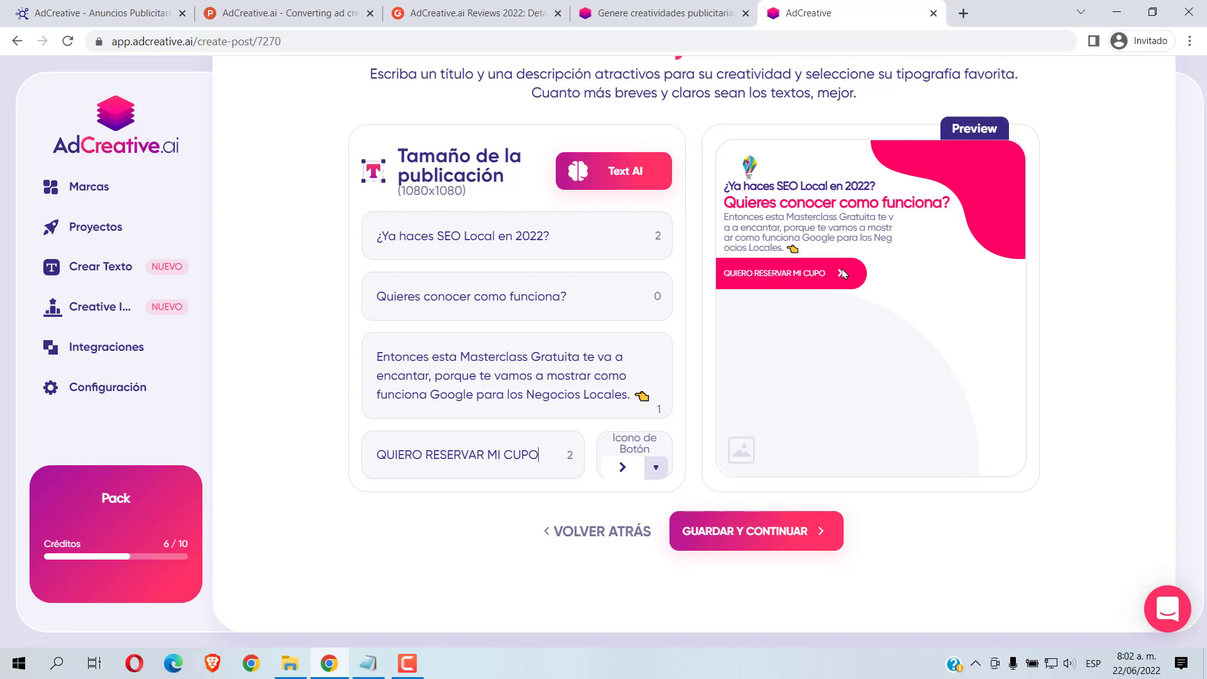
Step: Examine the icons available for the call-to-action button, then close the icon list without choosing another
left_click(656, 469)
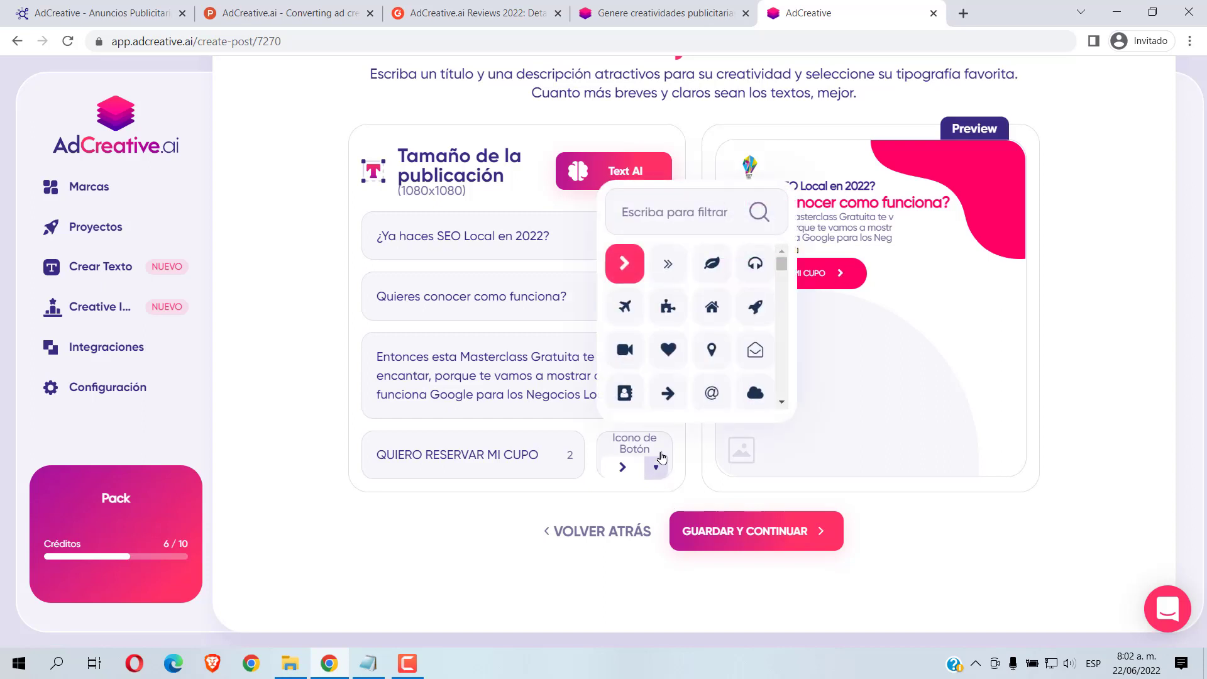
scroll(687, 344, "down", 3)
scroll(687, 345, "down", 5)
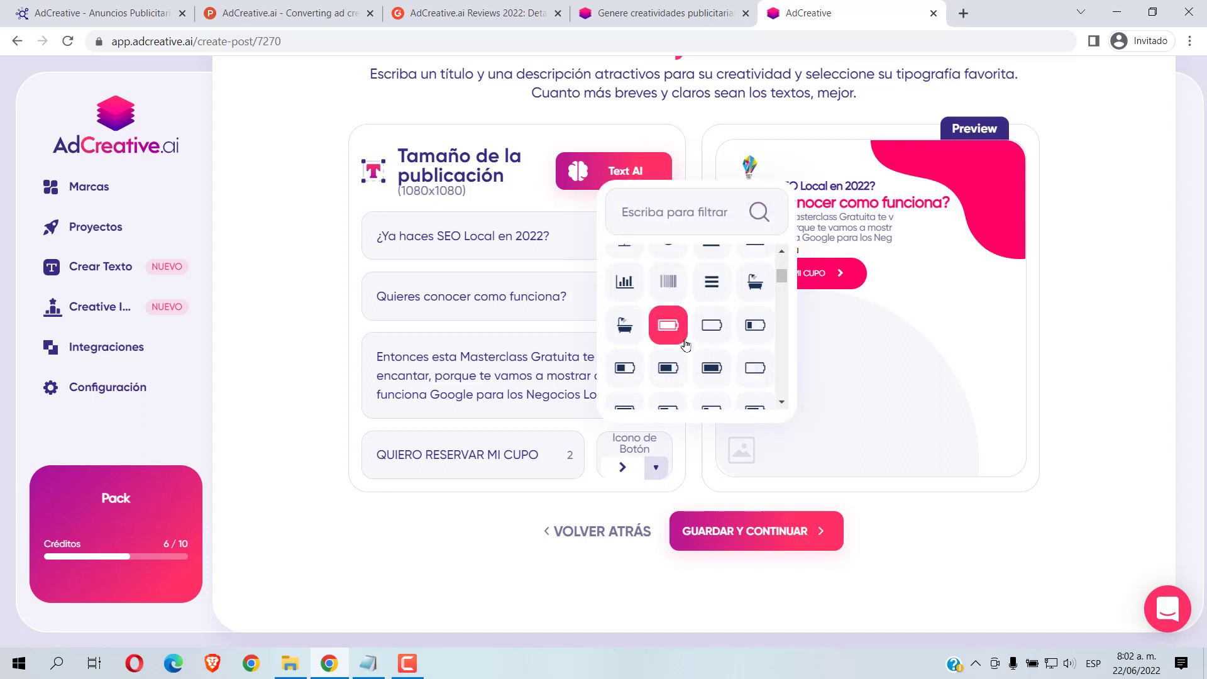
scroll(687, 344, "up", 5)
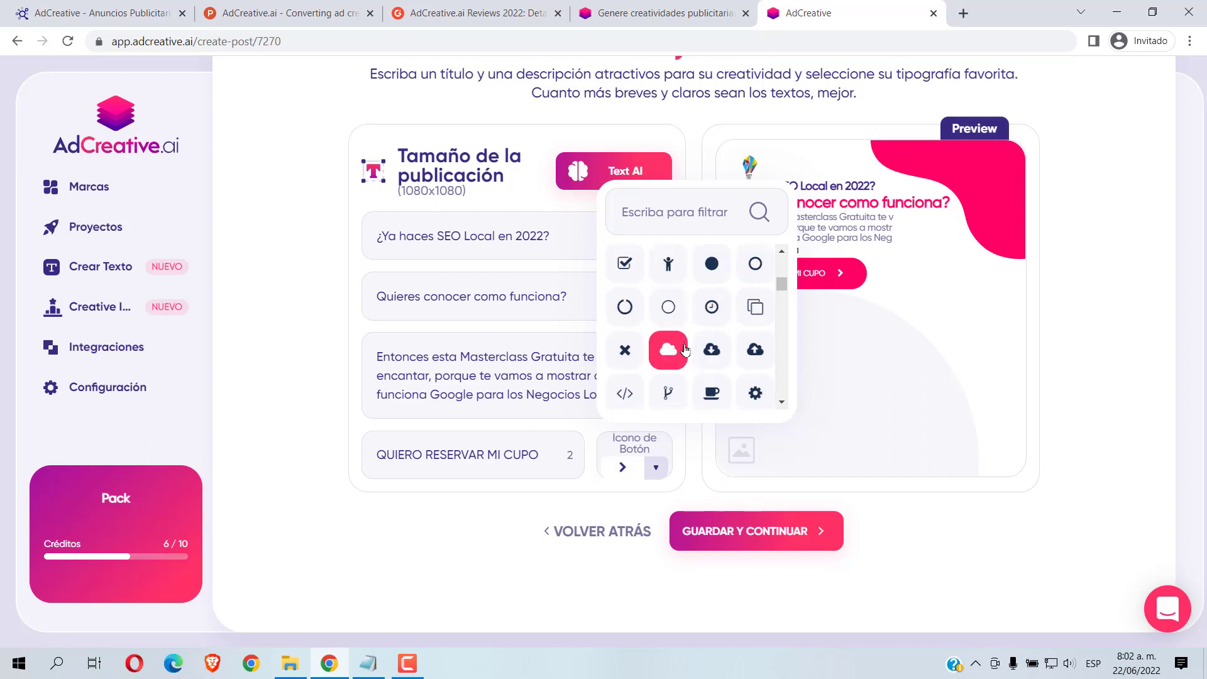
scroll(685, 350, "up", 4)
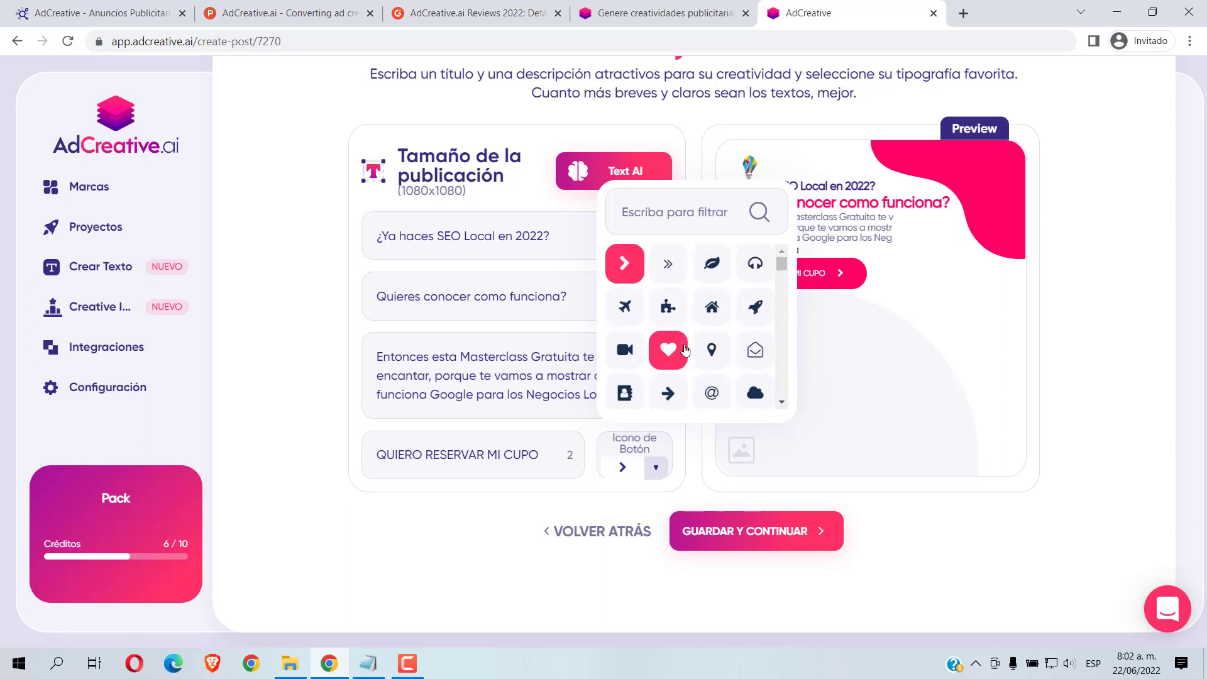
left_click(289, 375)
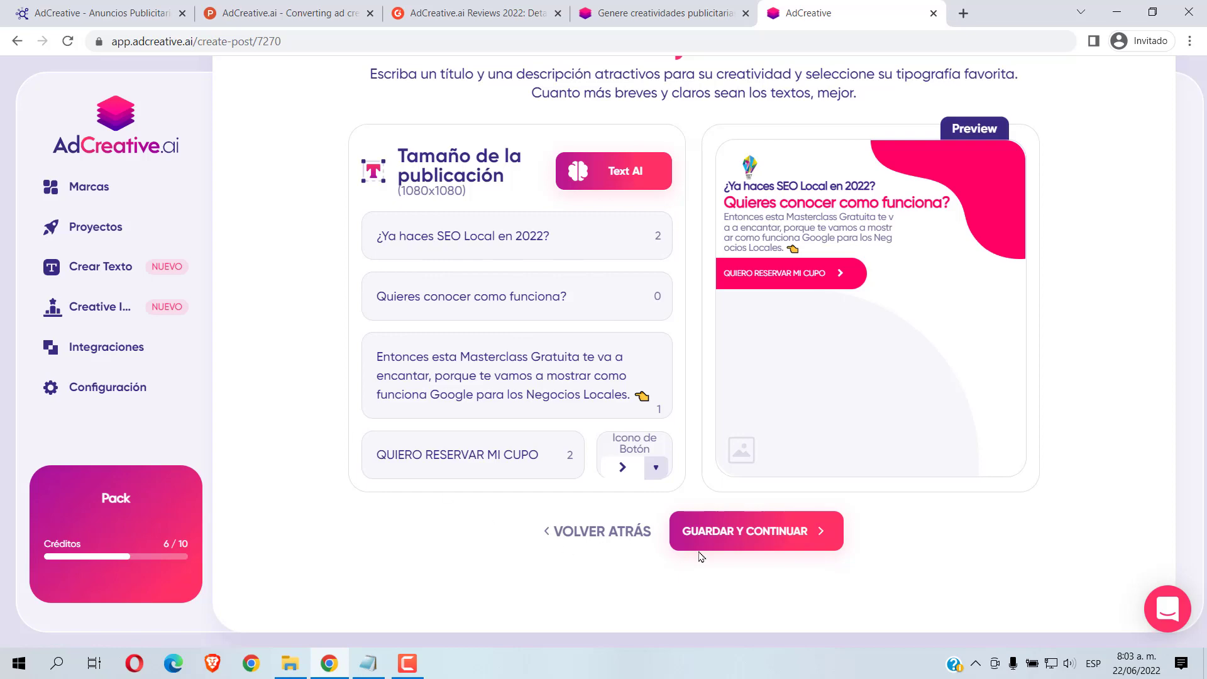
Step: Check the completed texts in the preview, then save them and continue to the product images step
scroll(919, 493, "up", 1)
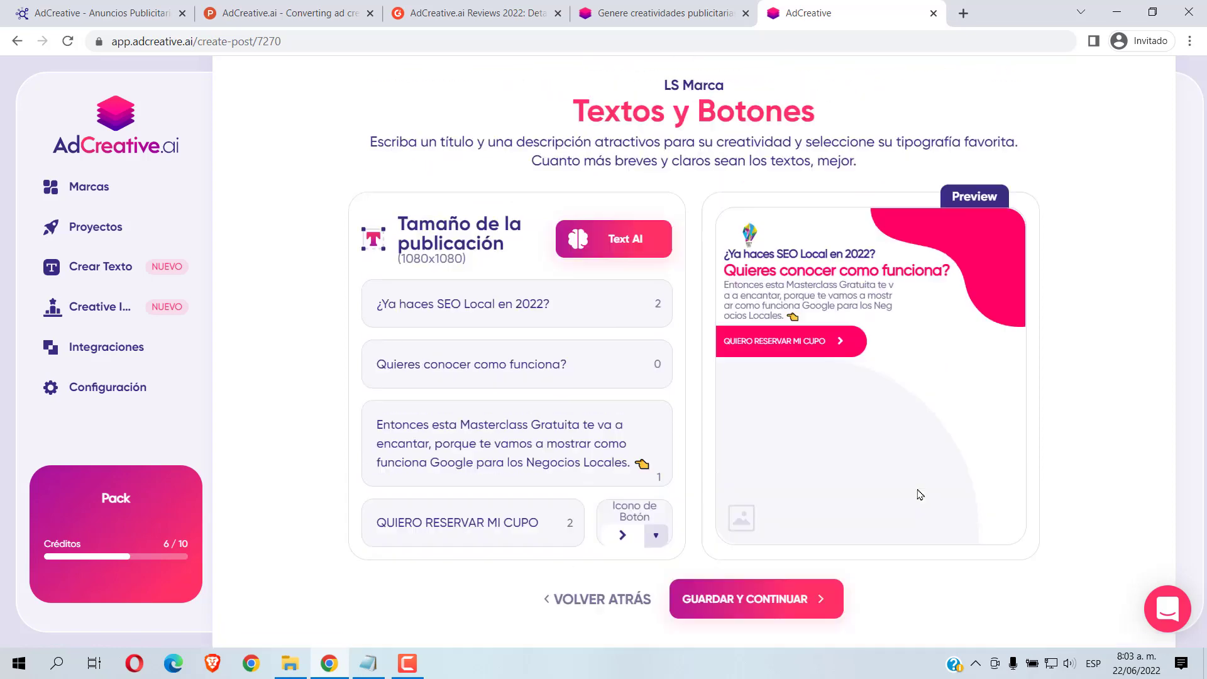
scroll(909, 493, "down", 1)
left_click(767, 533)
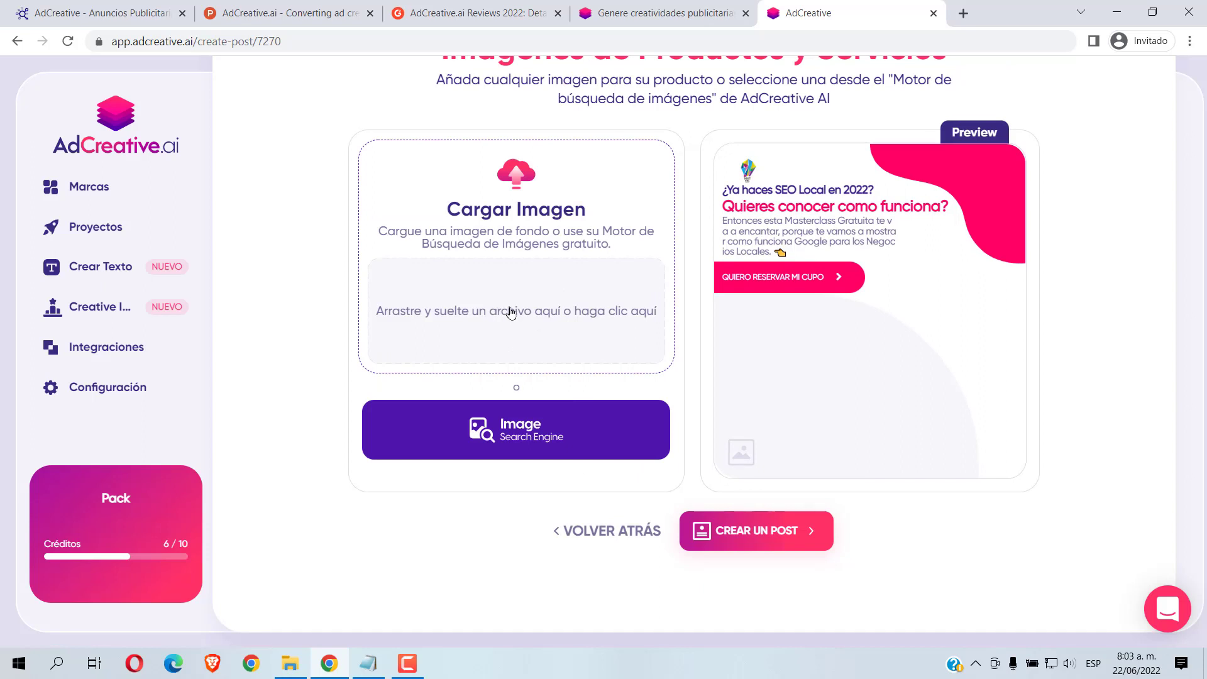
Step: Search the free stock image engine for "seo local"
left_click(521, 438)
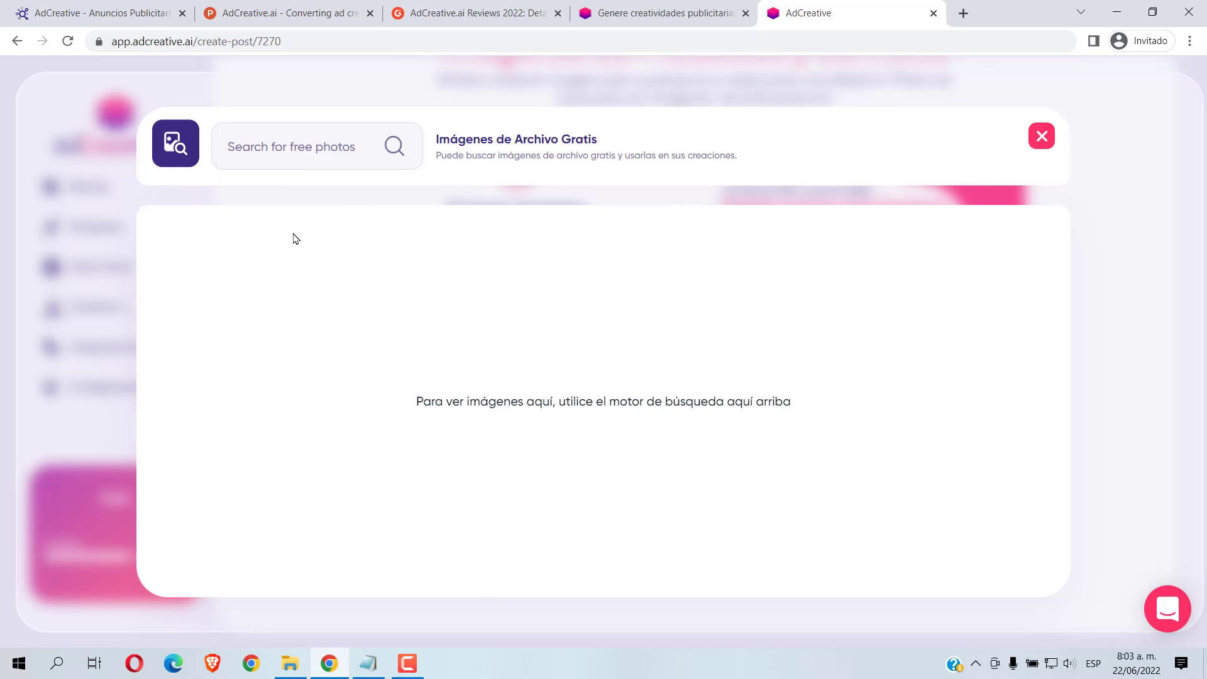
type("s")
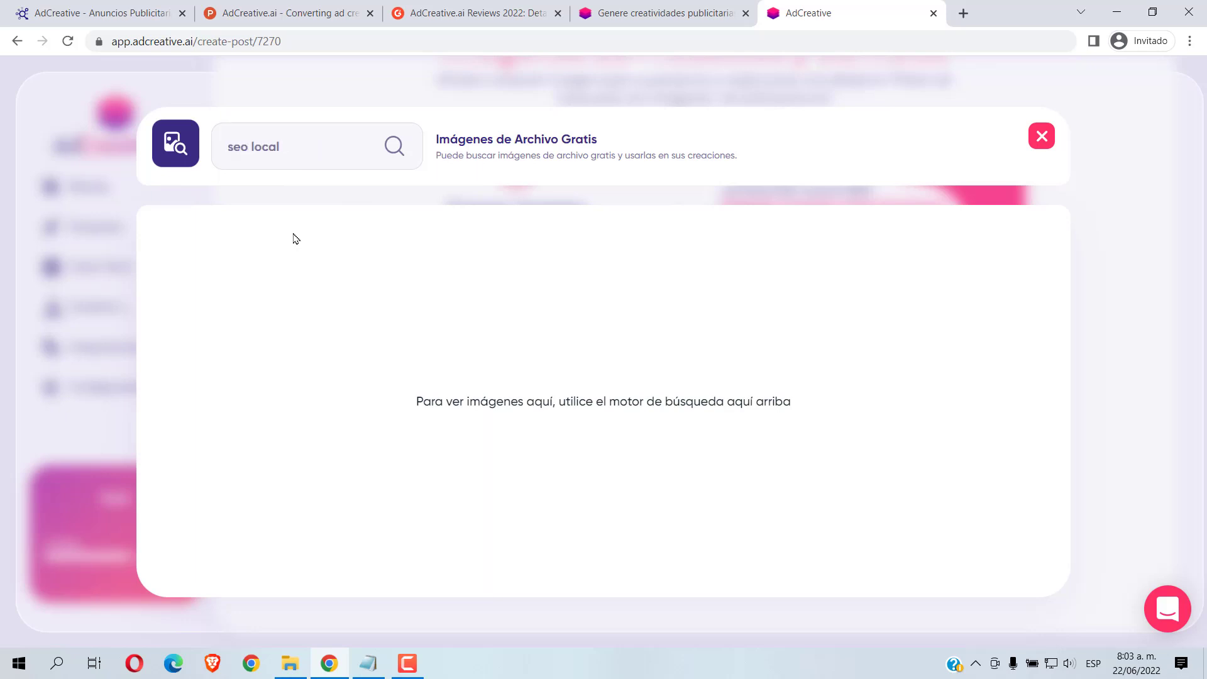
type("eo local")
key("Return")
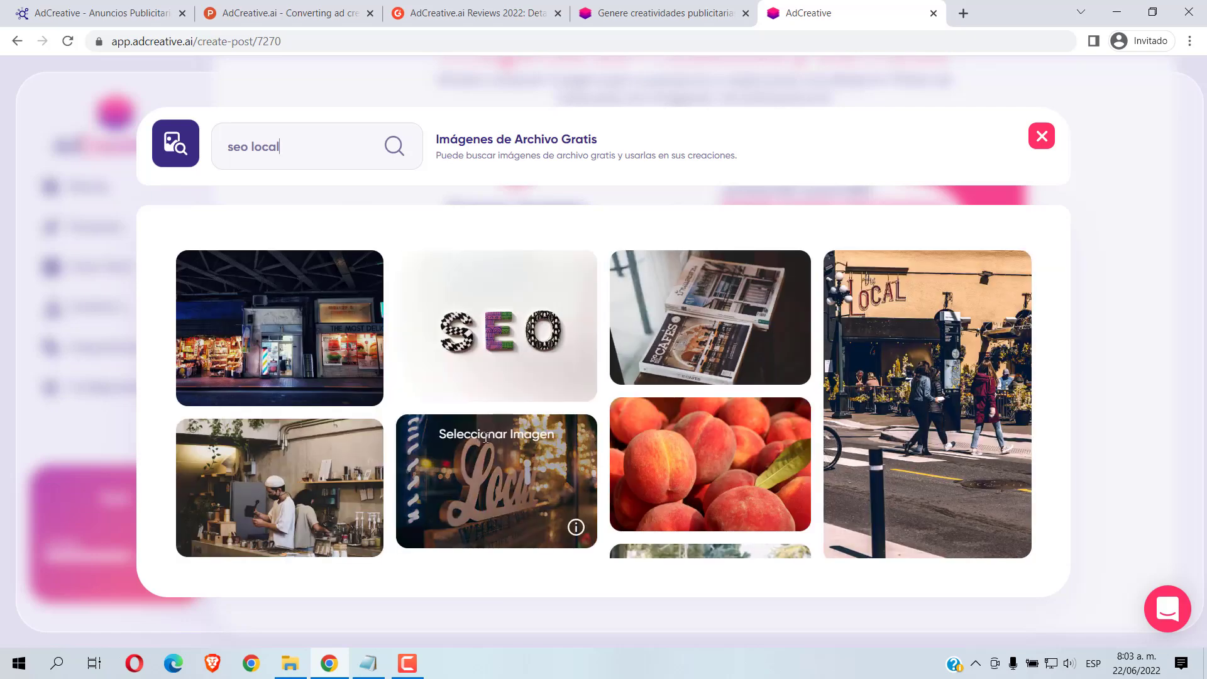
Step: Examine the stock photos found for the local SEO search, then close the image search without selecting any
scroll(488, 444, "down", 10)
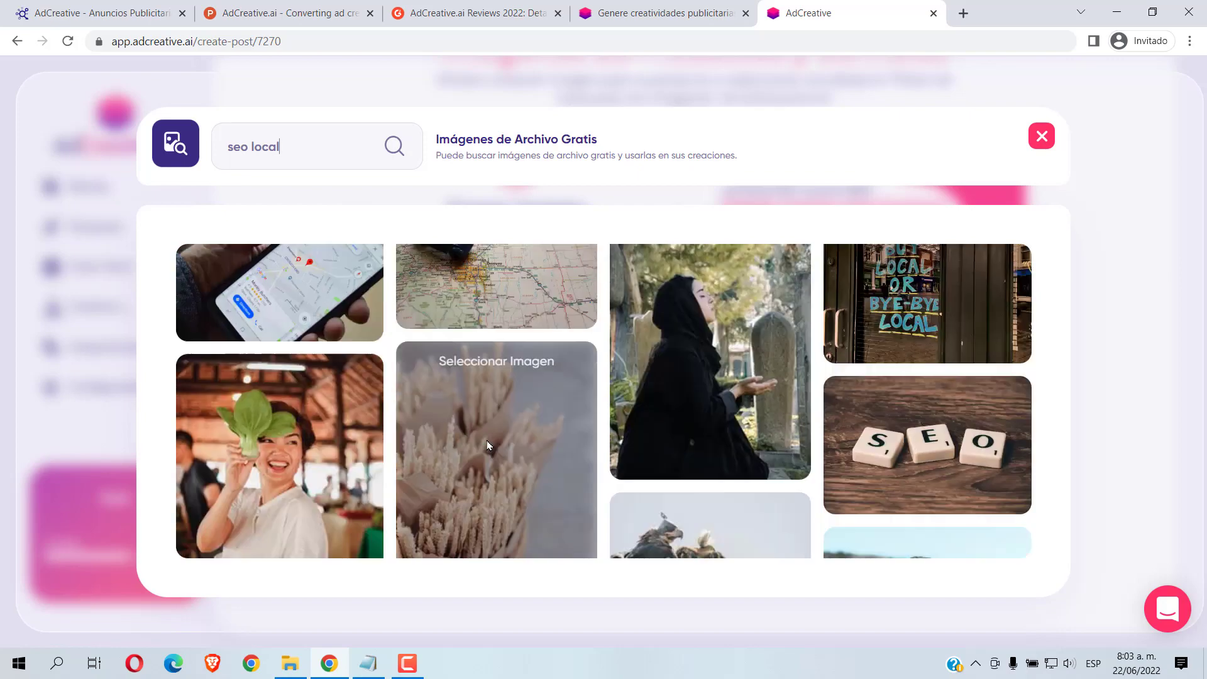
scroll(486, 440, "up", 3)
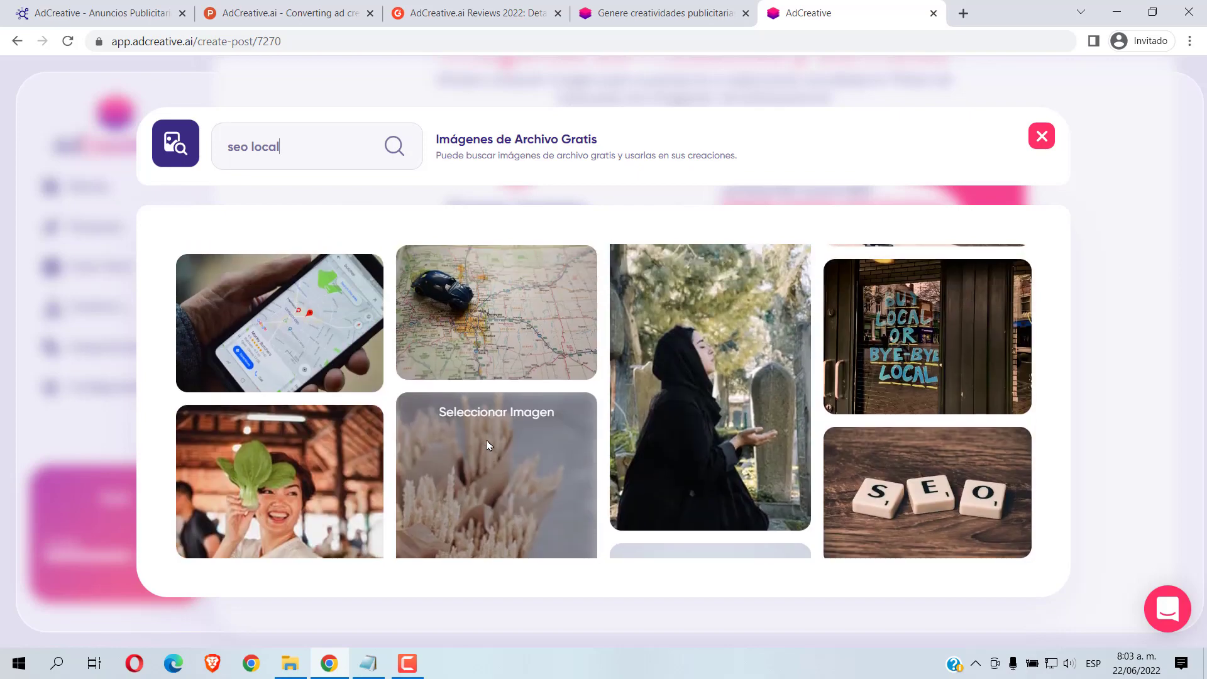
scroll(486, 440, "down", 3)
scroll(487, 440, "up", 3)
scroll(486, 440, "up", 1)
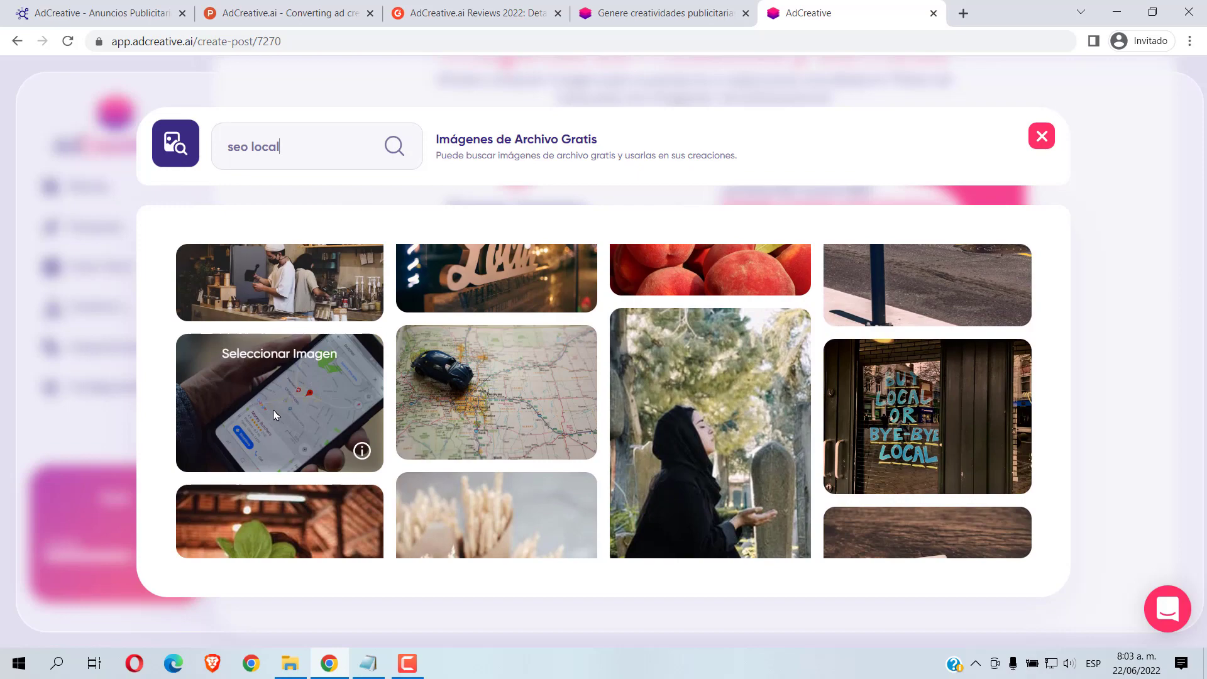
scroll(566, 443, "down", 15)
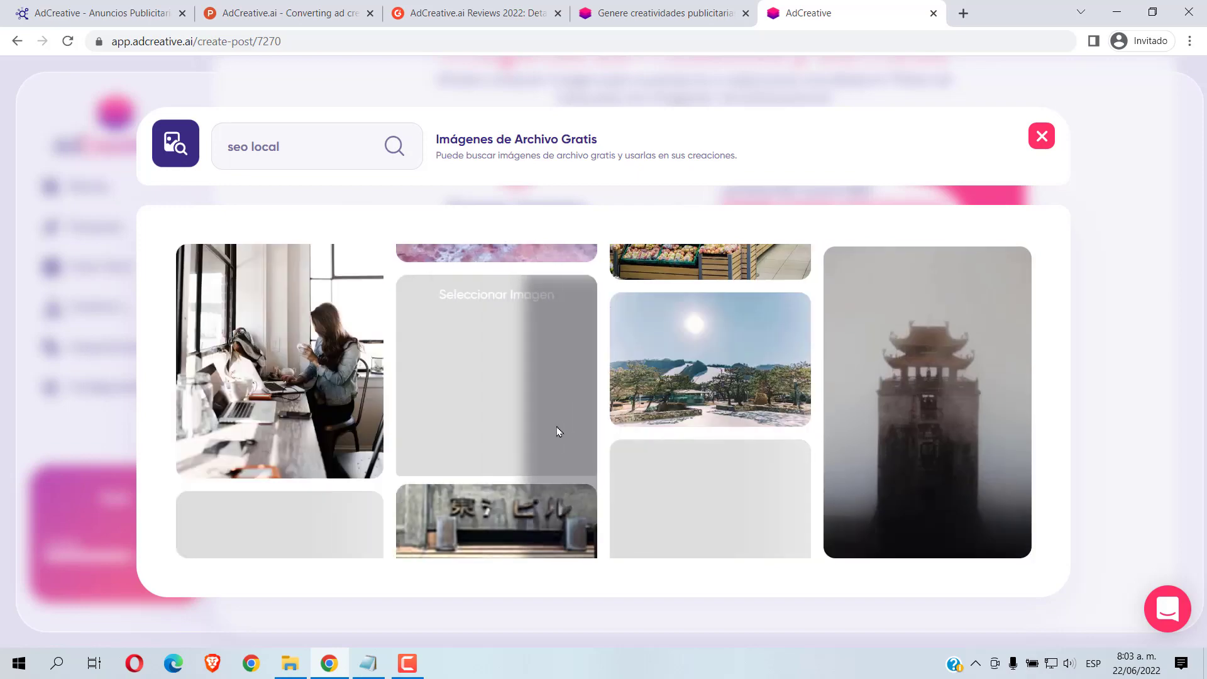
scroll(557, 426, "down", 3)
scroll(556, 431, "down", 5)
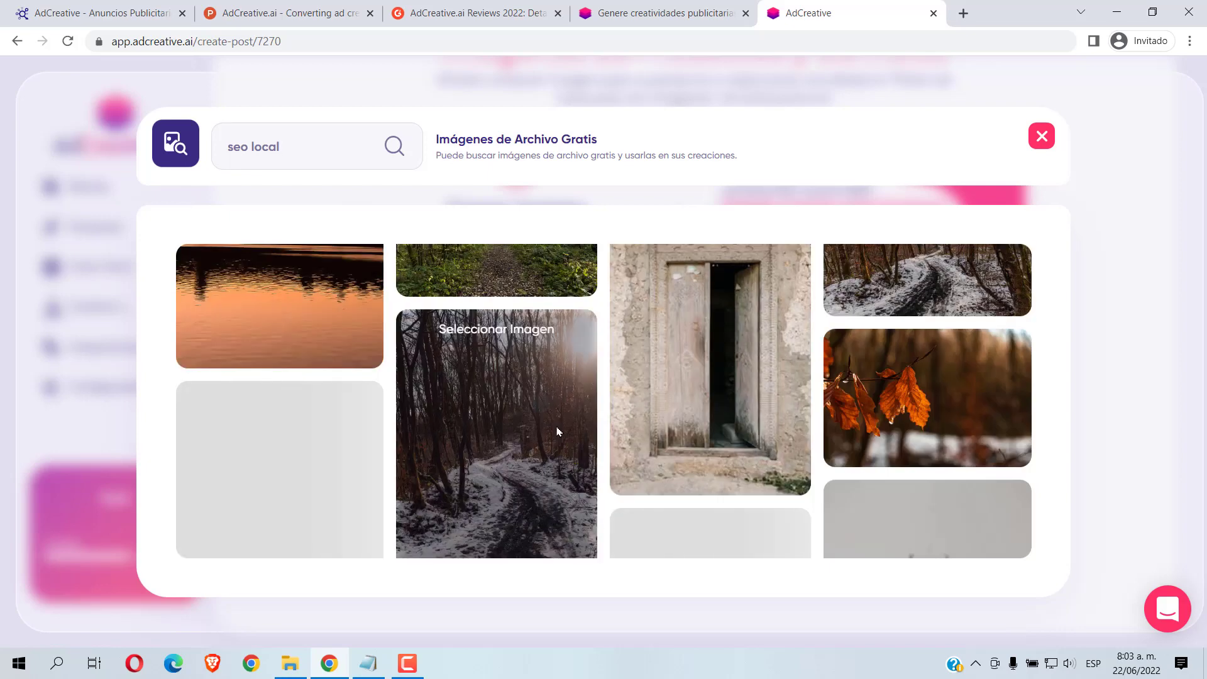
left_click(1042, 136)
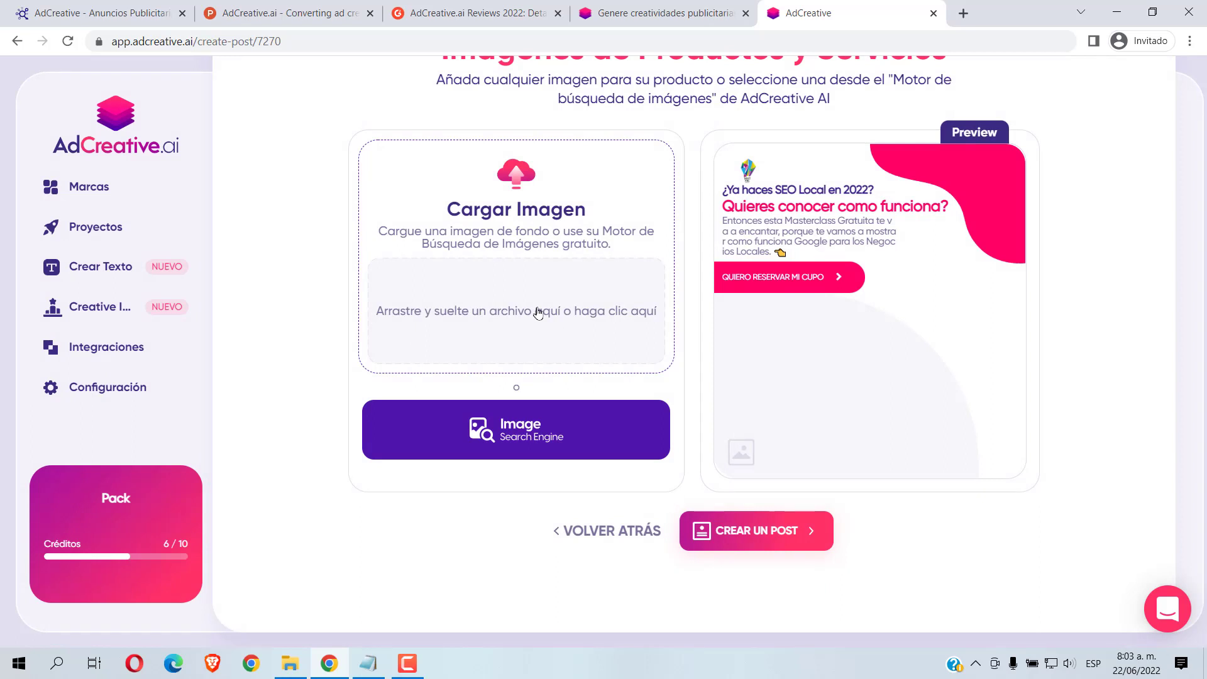
Step: Upload the seo-local image from the VIDEO folder as the creative's image
left_click(489, 314)
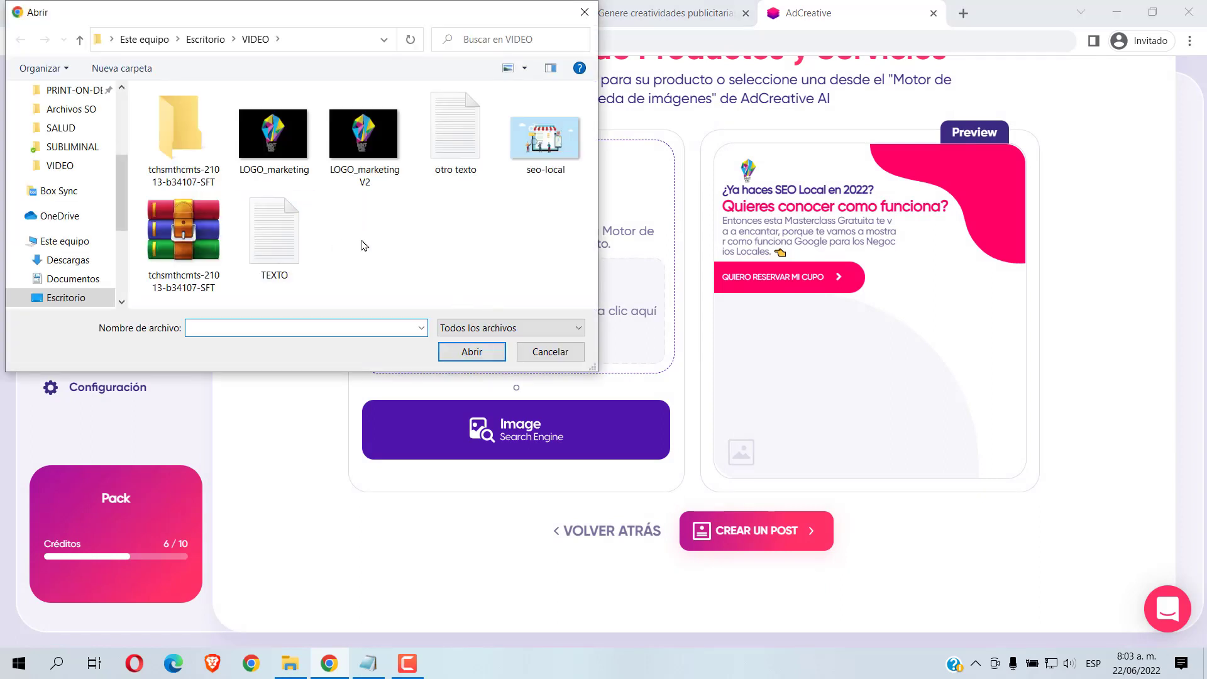
left_click(531, 198)
left_click(473, 351)
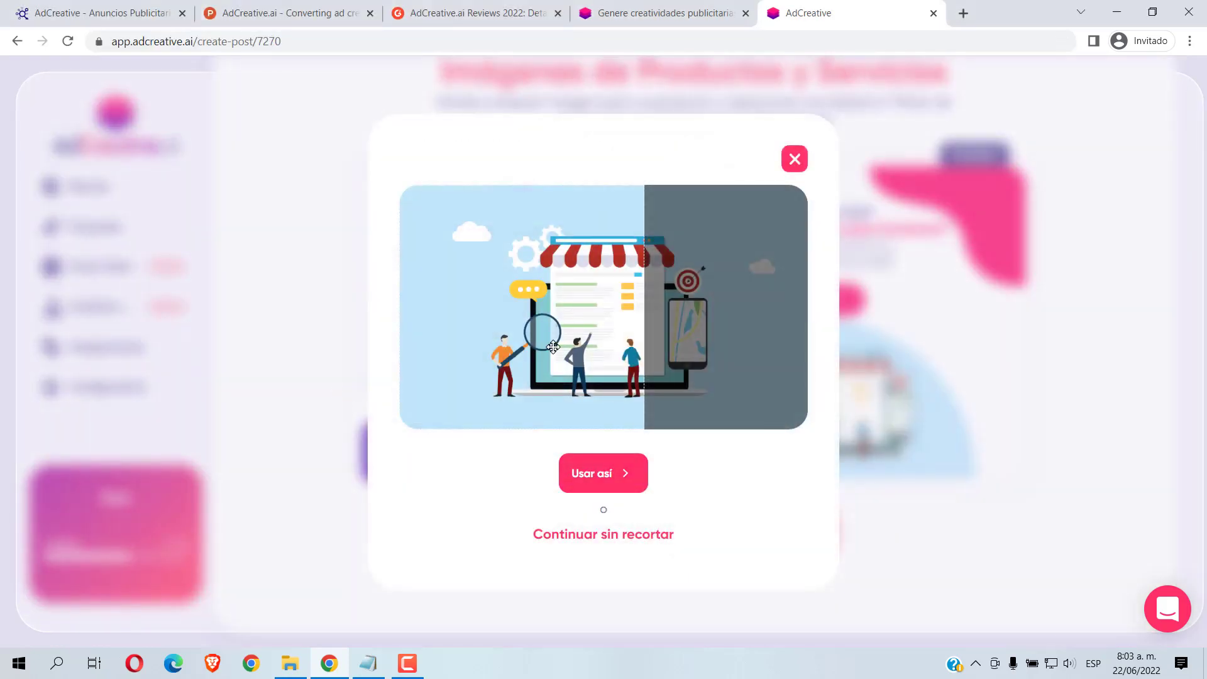
Step: Center the square crop on the storefront, people and phone of the uploaded illustration, and use that crop
left_click_drag(553, 347, 603, 350)
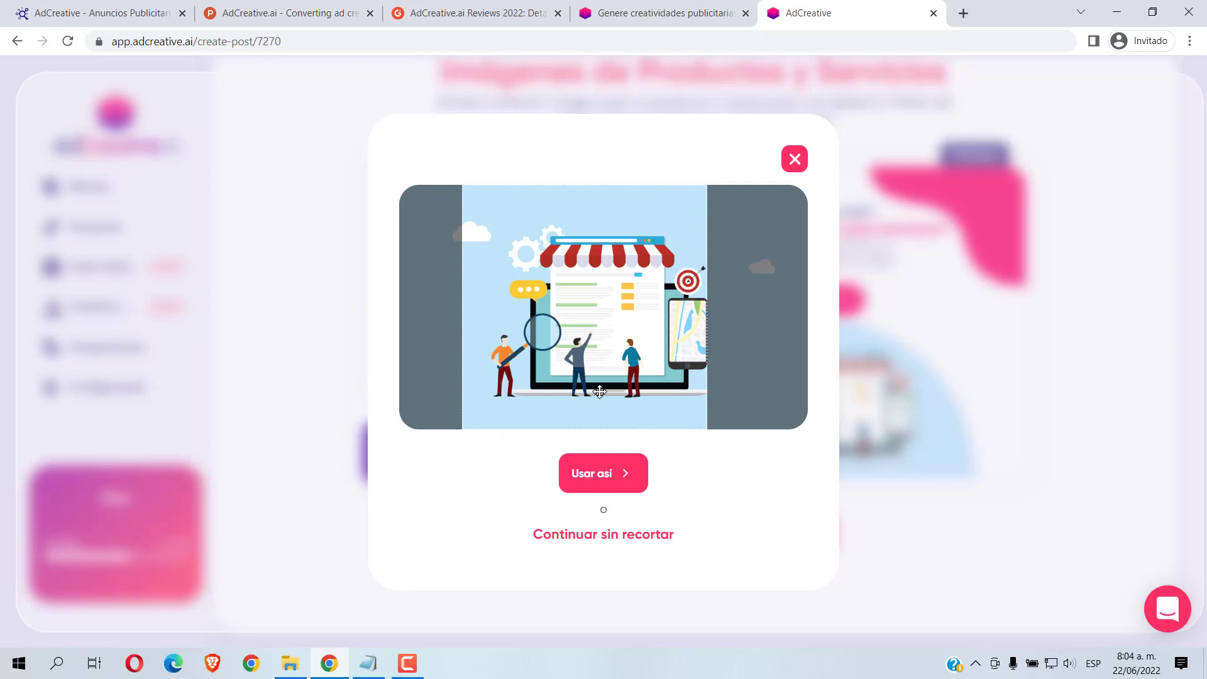
left_click_drag(572, 352, 586, 352)
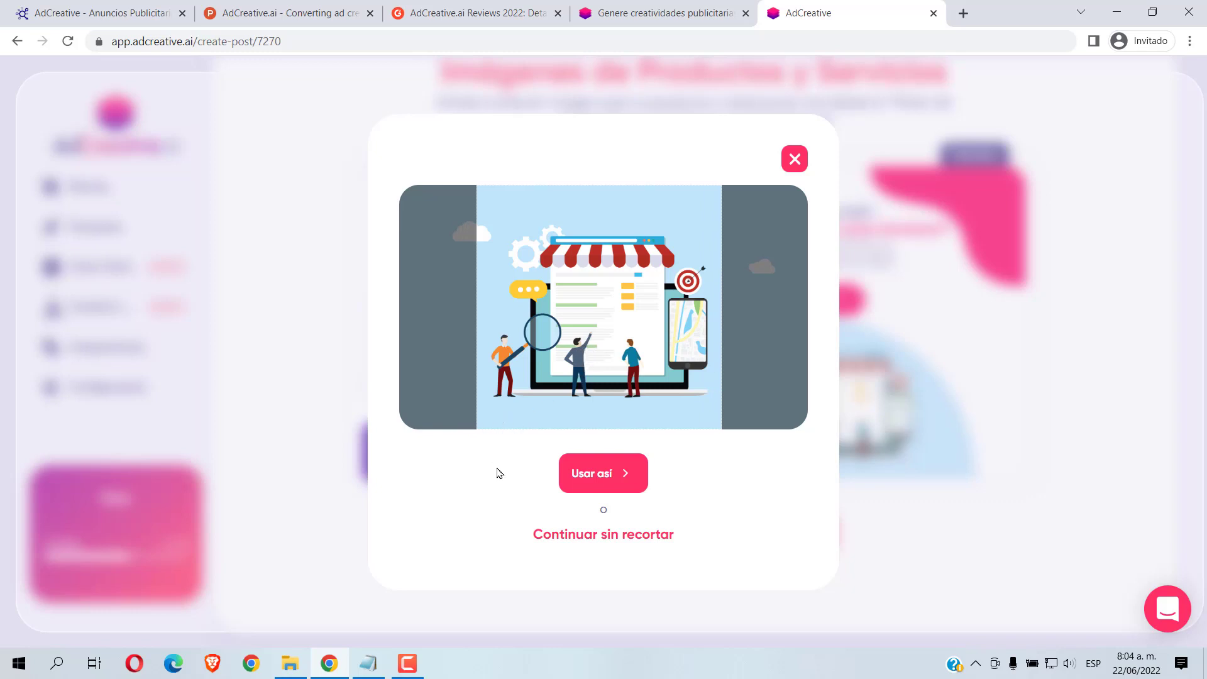
left_click(605, 479)
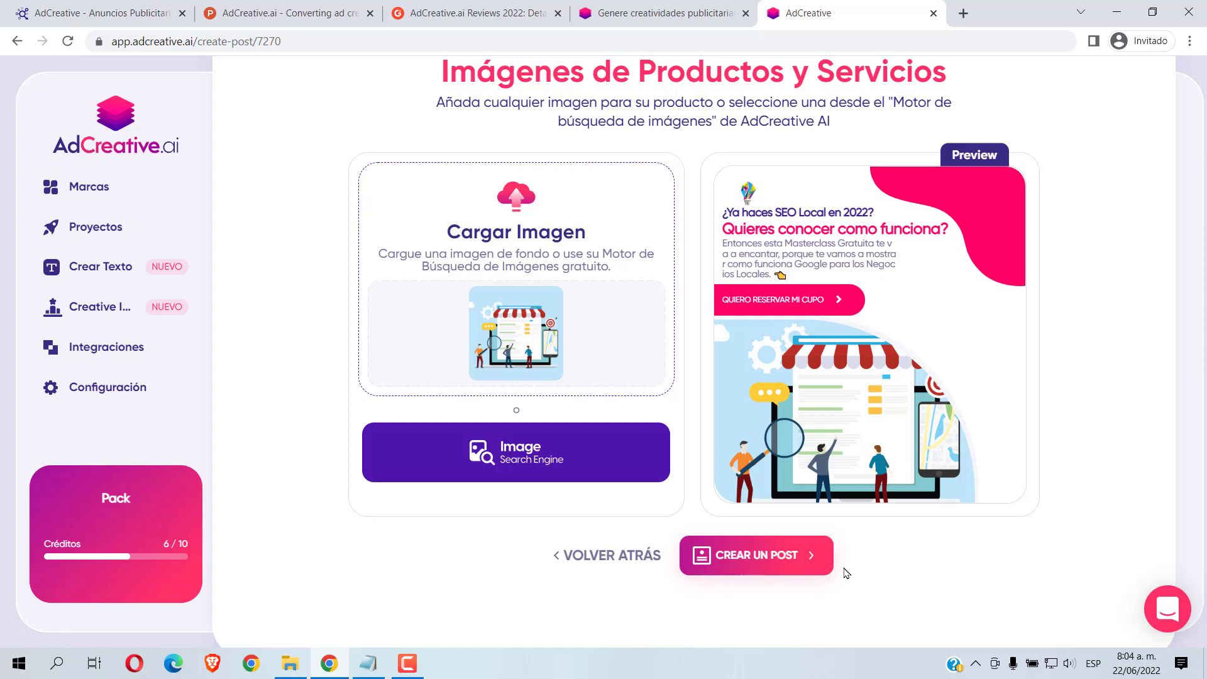
Step: Create the post, save the project as SEOLOCAL and generate its ad creatives
left_click(761, 557)
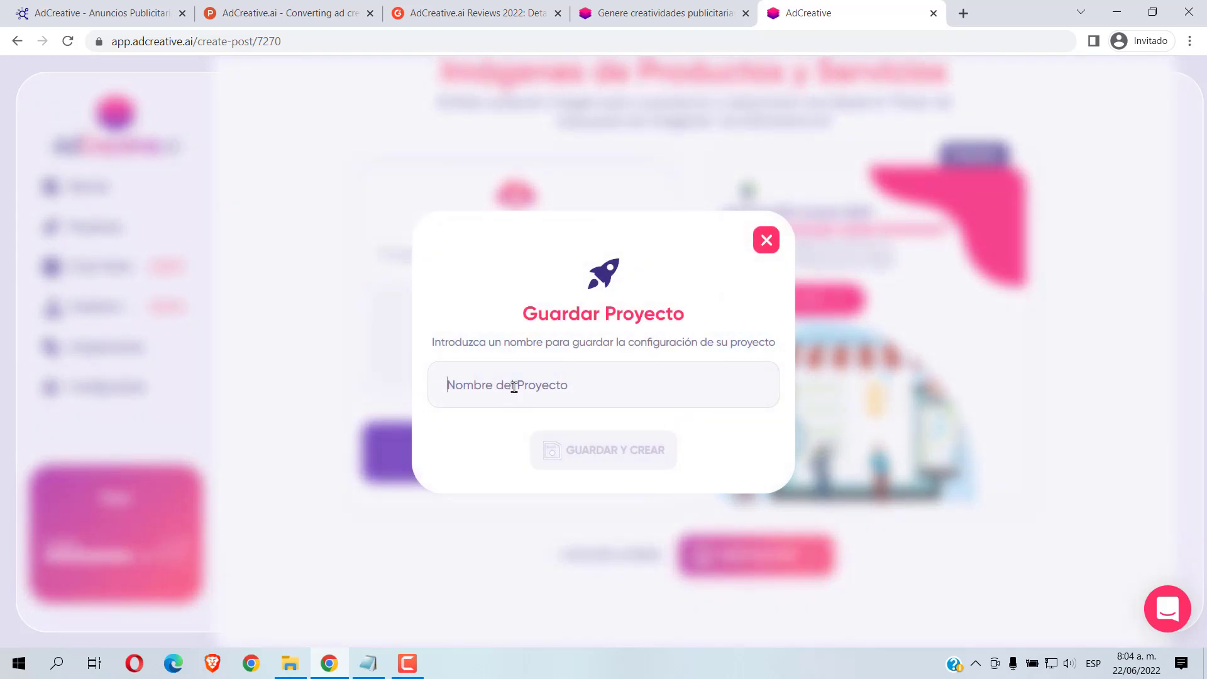
type("SEOLOCAL")
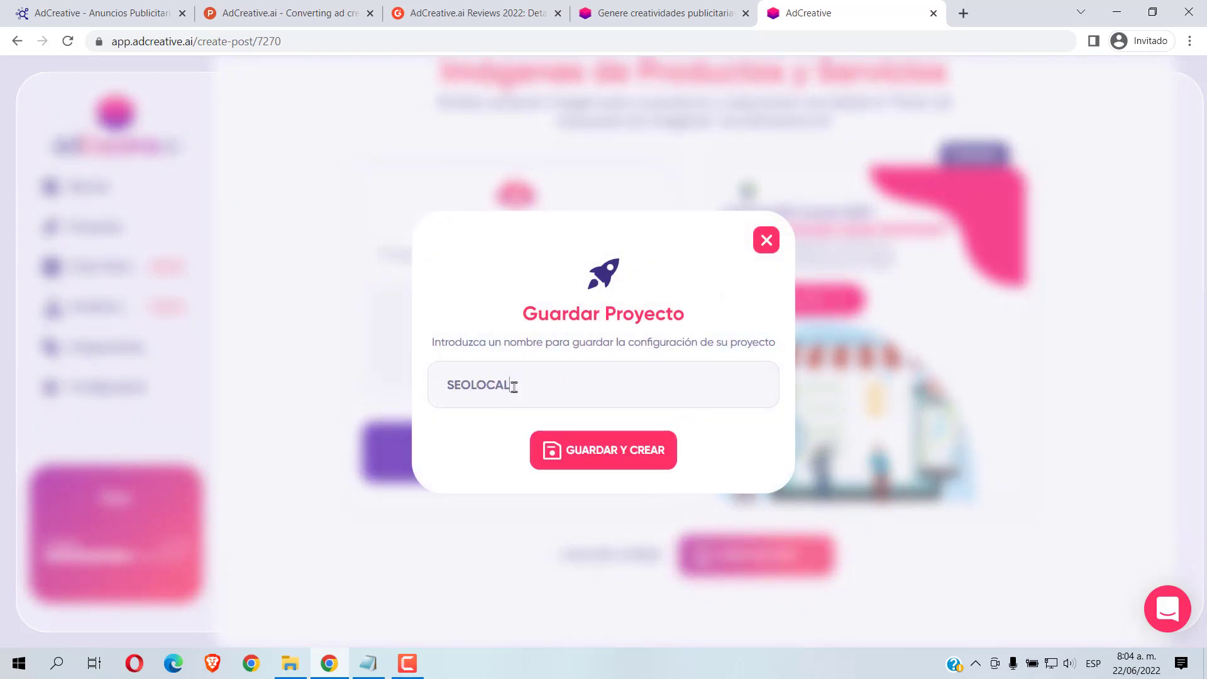
left_click(622, 463)
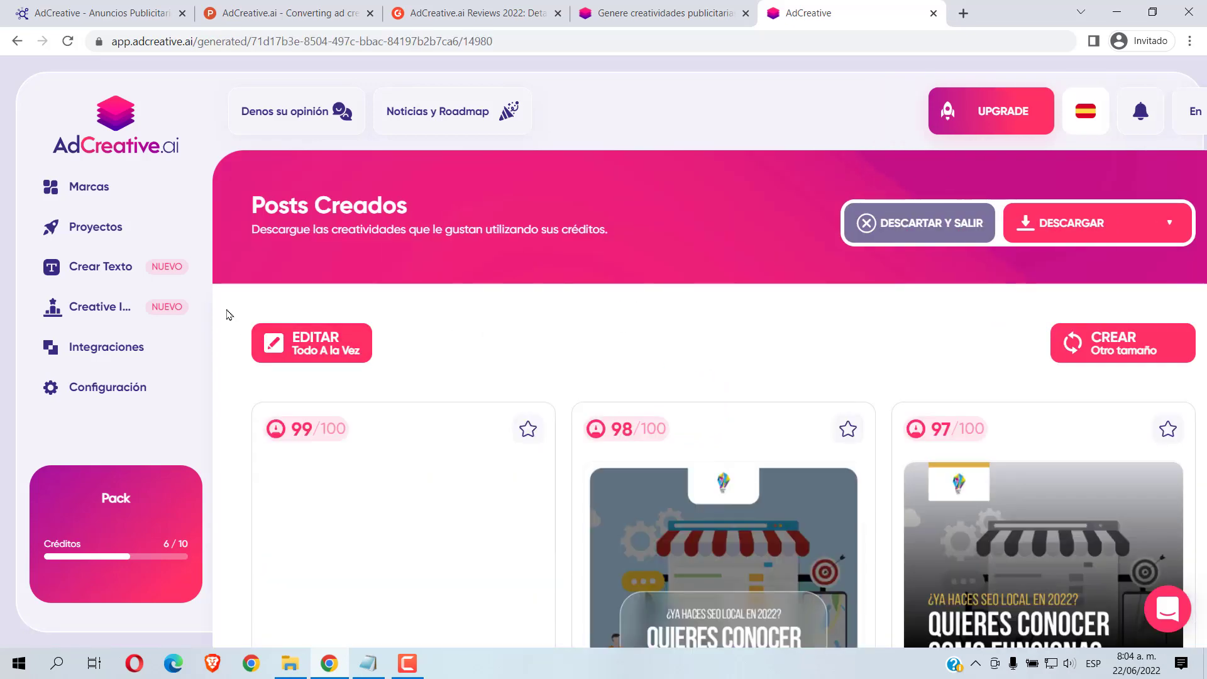
Step: Examine the generated ad creatives for the local SEO masterclass, comparing their designs and scores
scroll(227, 314, "down", 4)
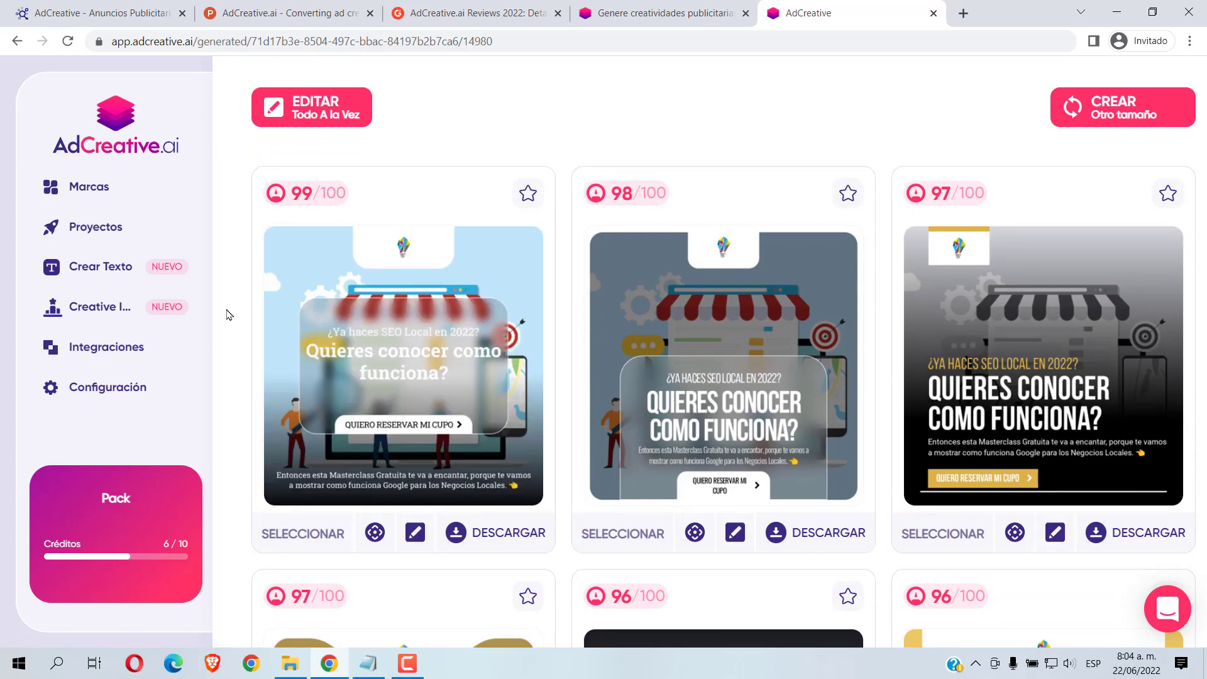
scroll(228, 314, "down", 9)
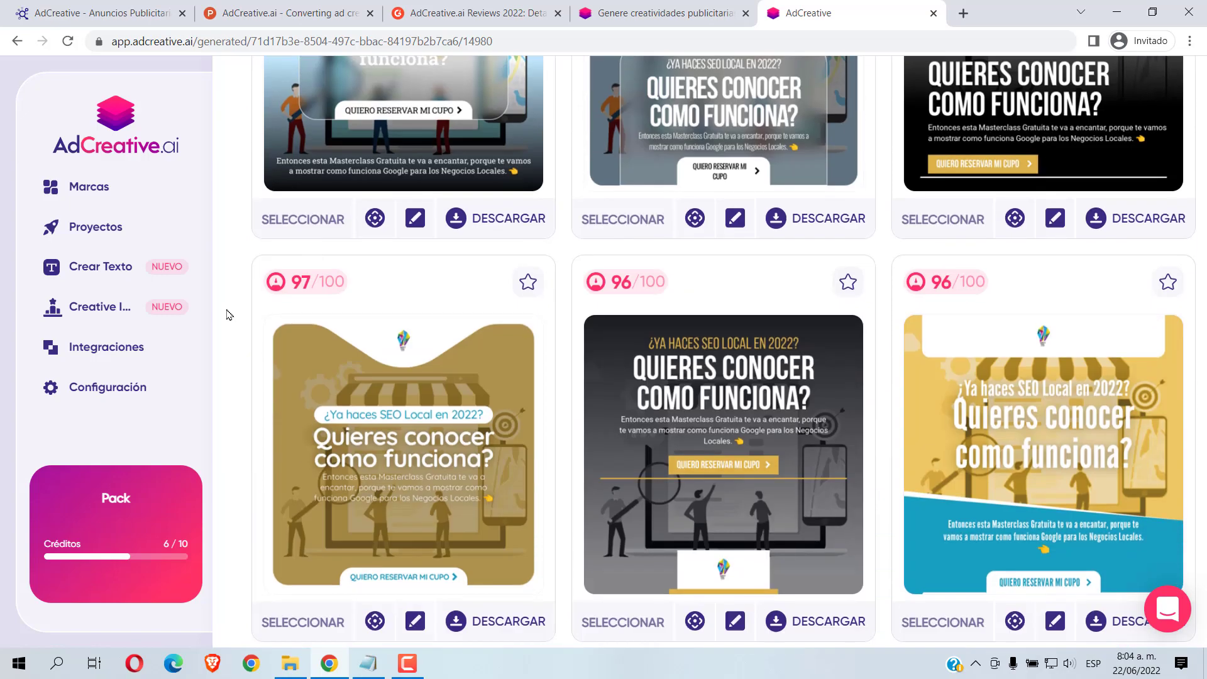
scroll(227, 314, "down", 4)
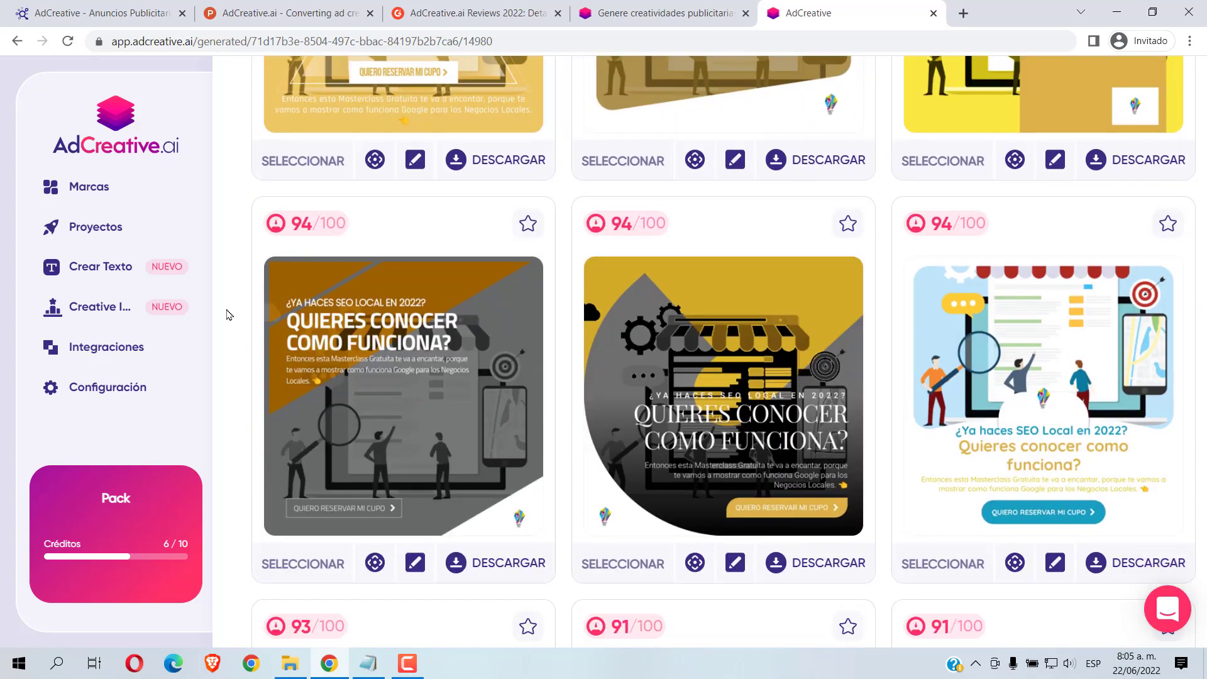
scroll(228, 314, "down", 6)
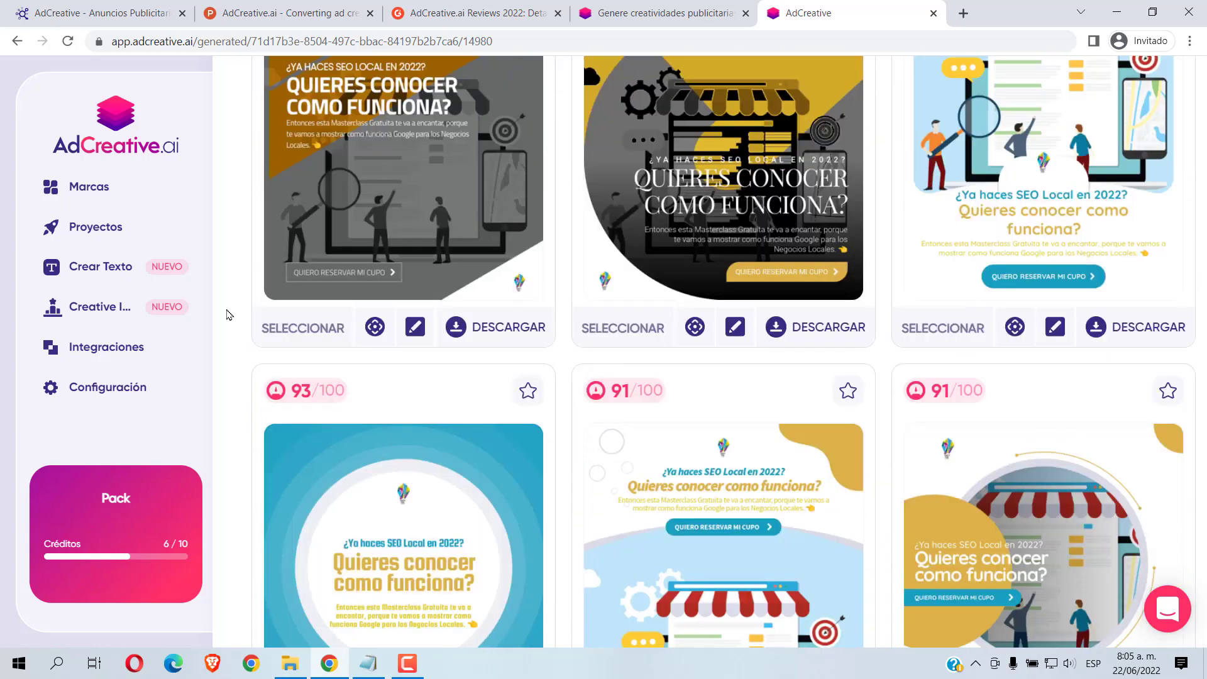
scroll(228, 314, "down", 9)
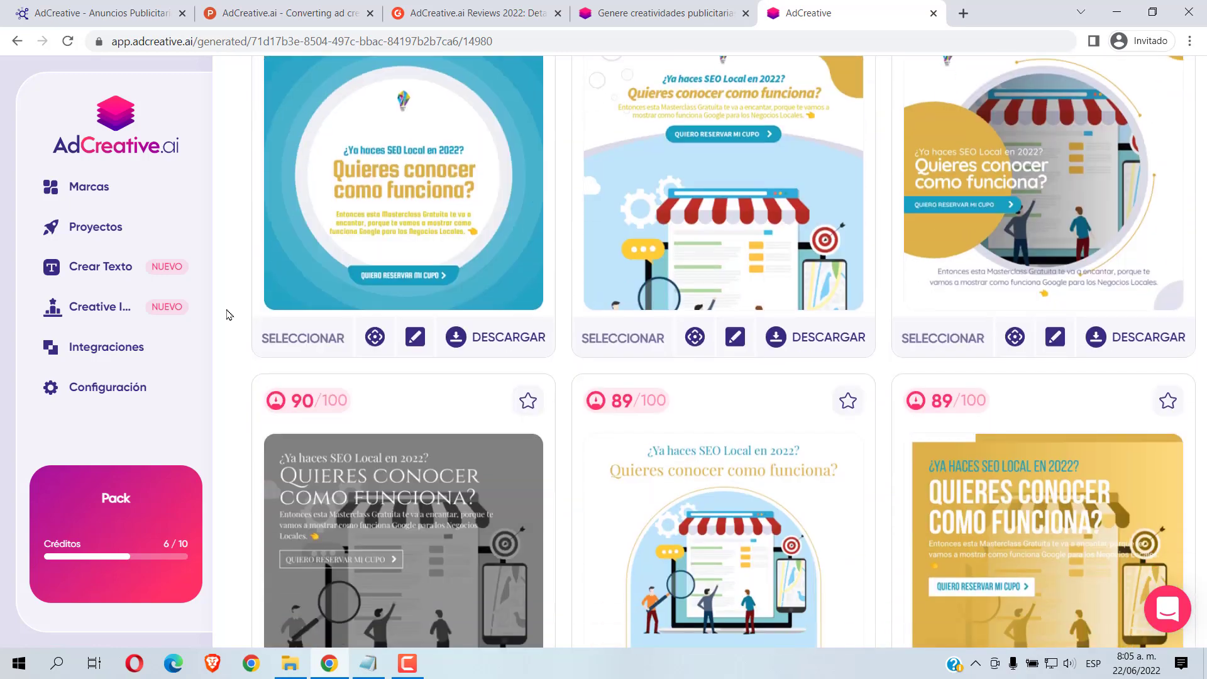
scroll(227, 314, "down", 5)
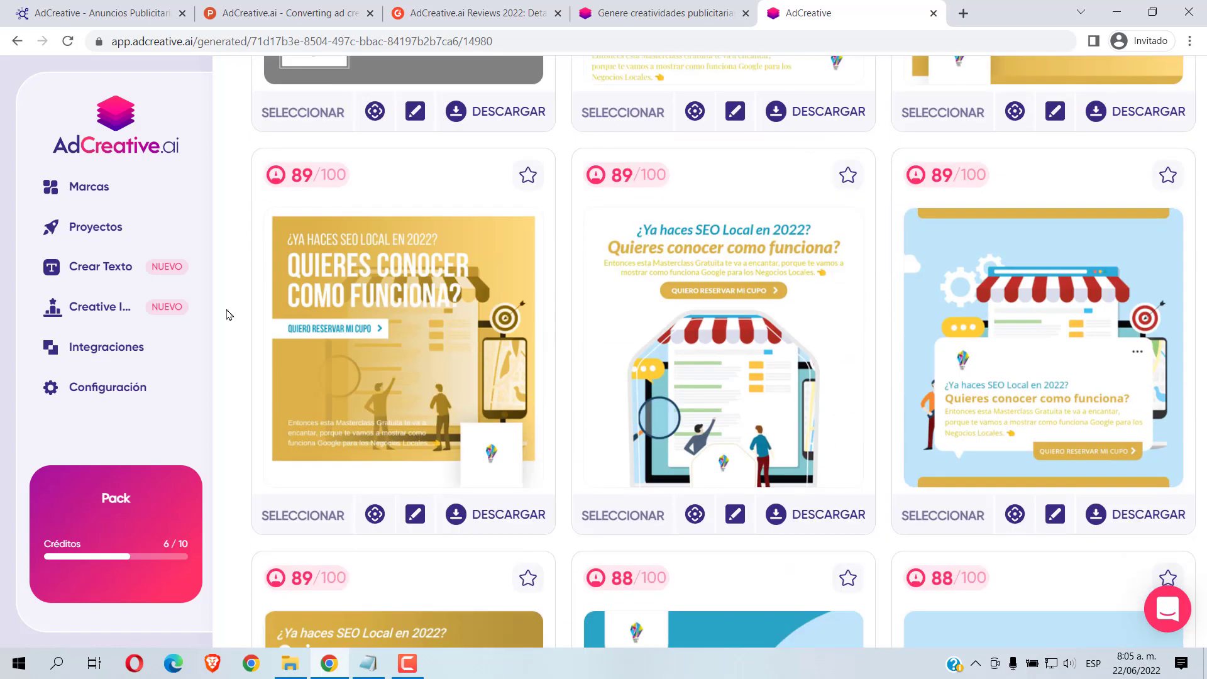
scroll(227, 315, "down", 4)
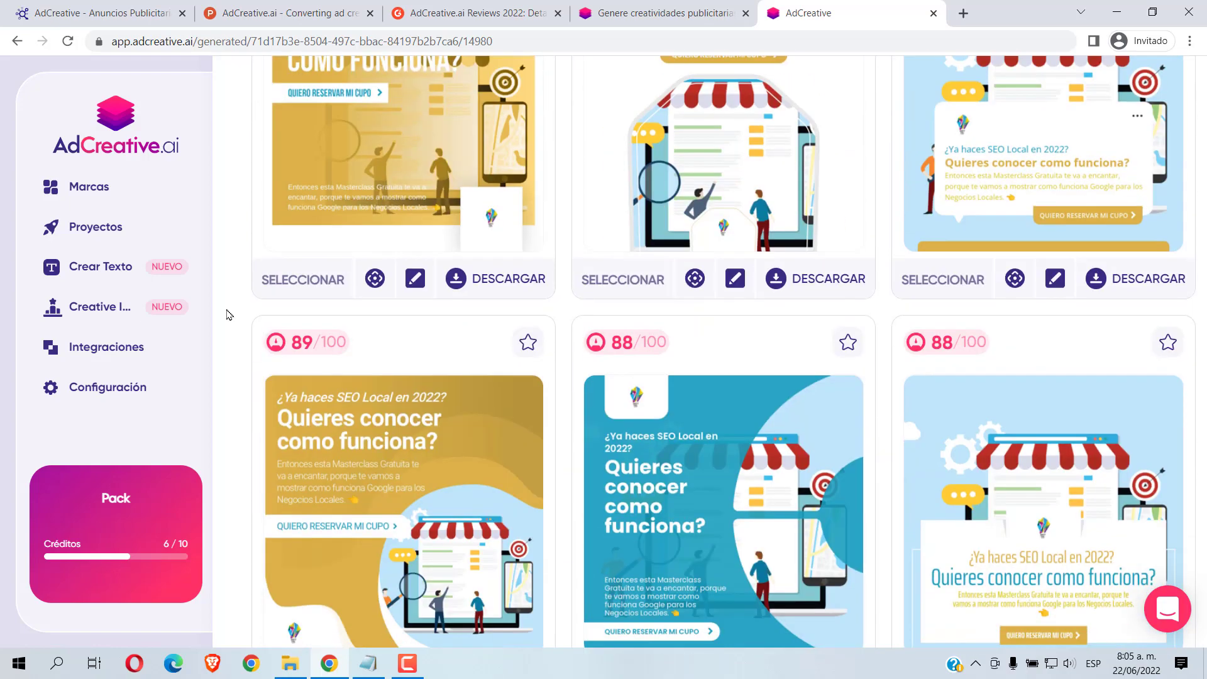
scroll(228, 314, "down", 4)
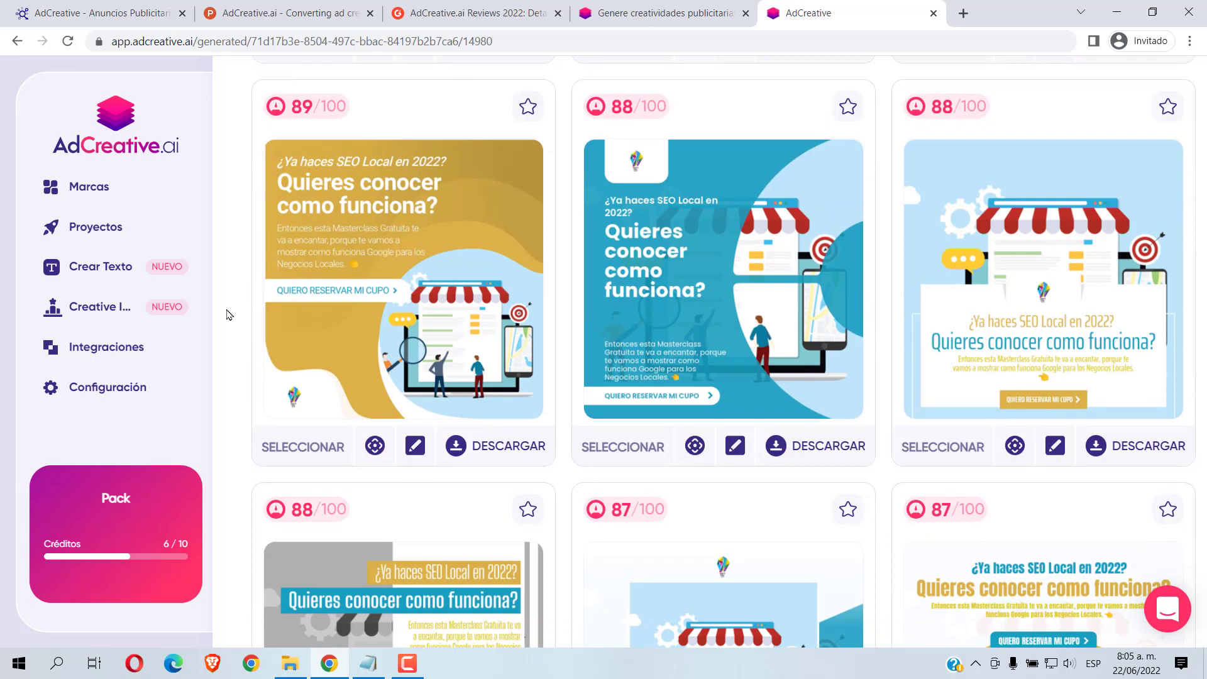
scroll(227, 314, "down", 20)
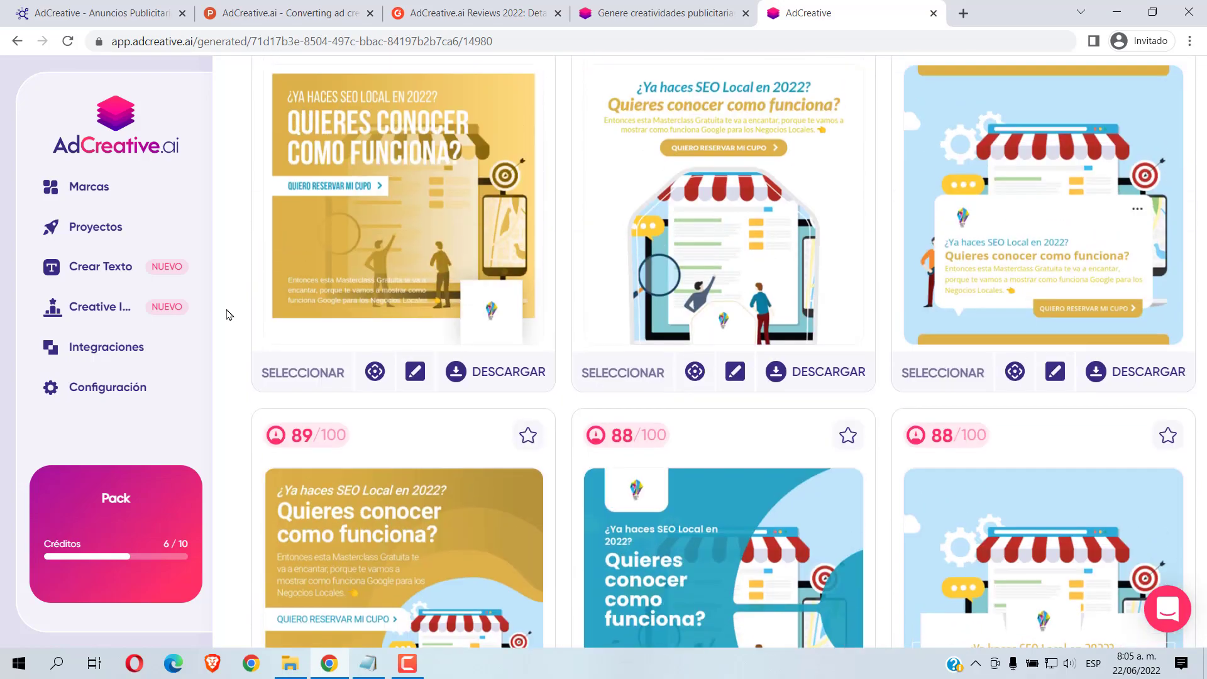
scroll(227, 314, "up", 20)
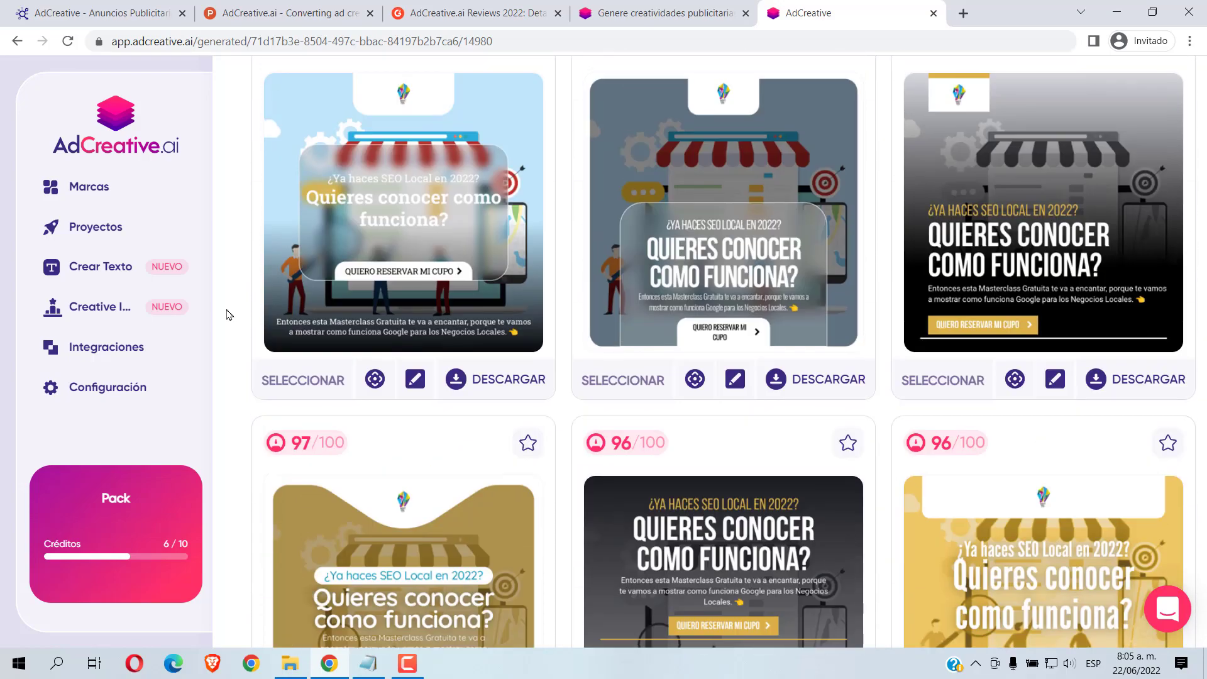
scroll(273, 343, "down", 1)
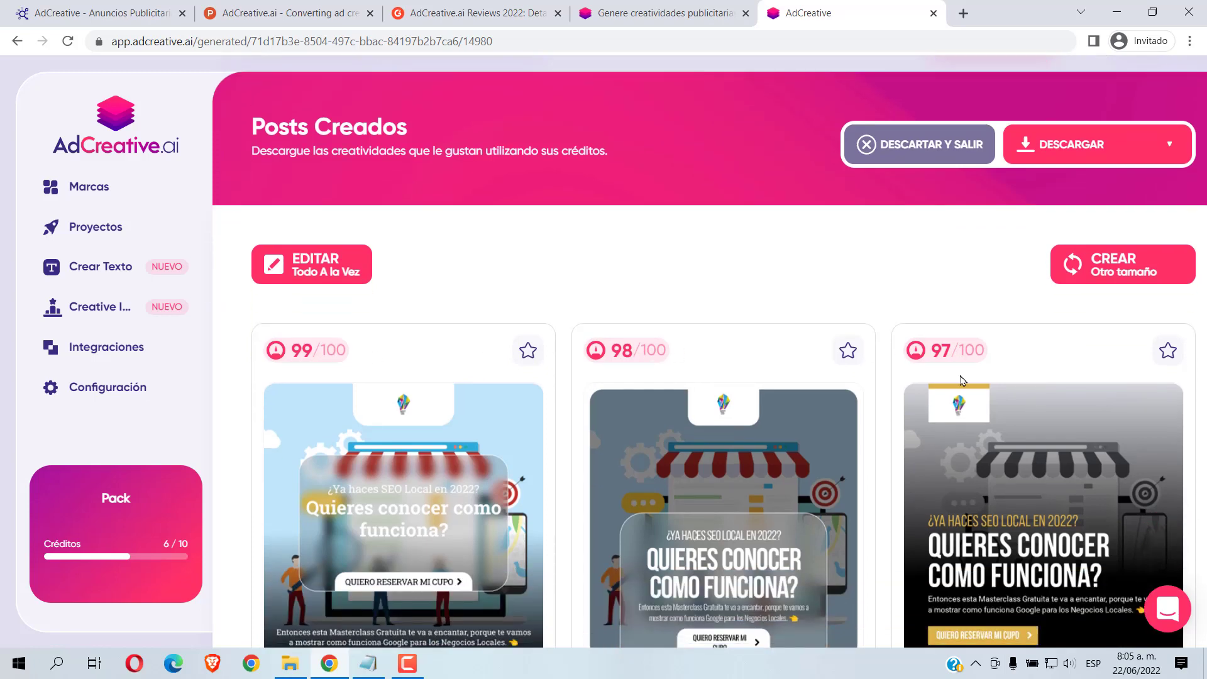
scroll(746, 411, "down", 5)
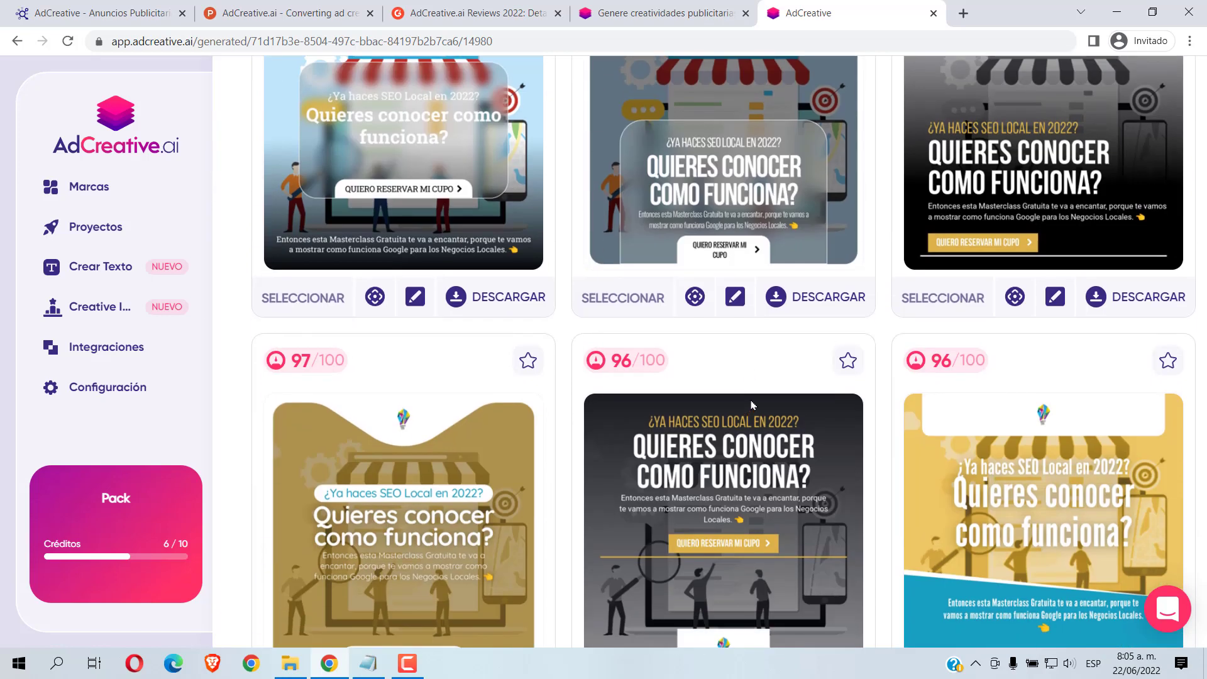
scroll(751, 406, "down", 2)
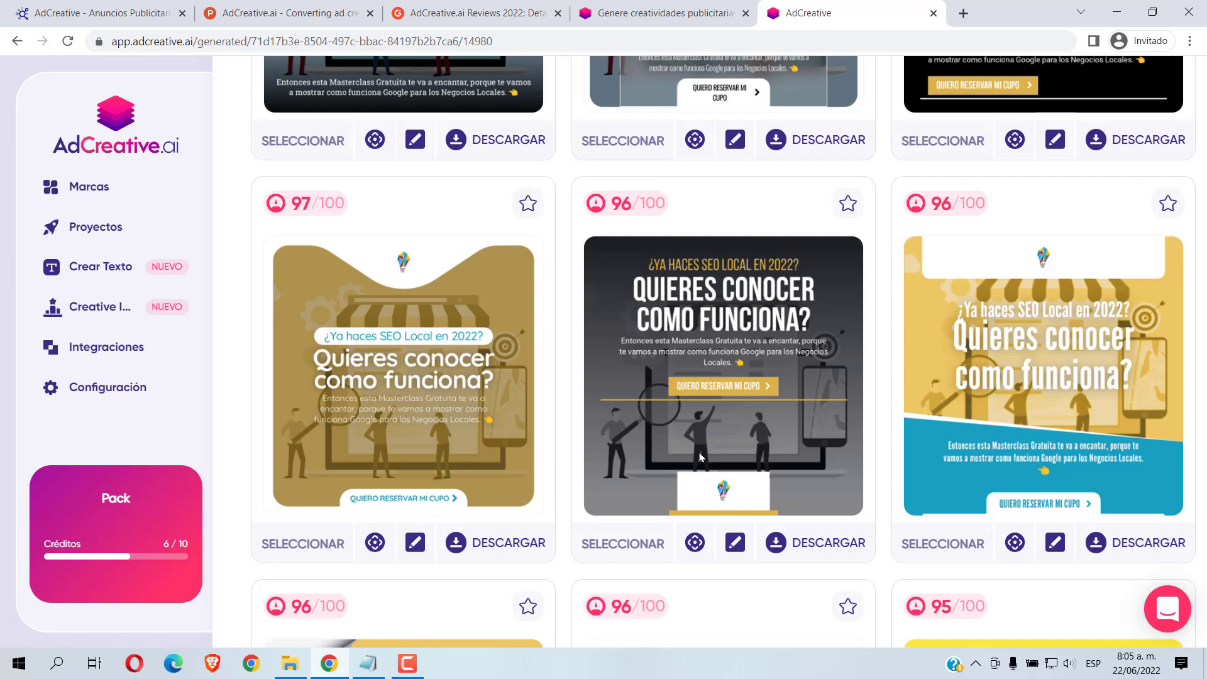
scroll(699, 454, "up", 4)
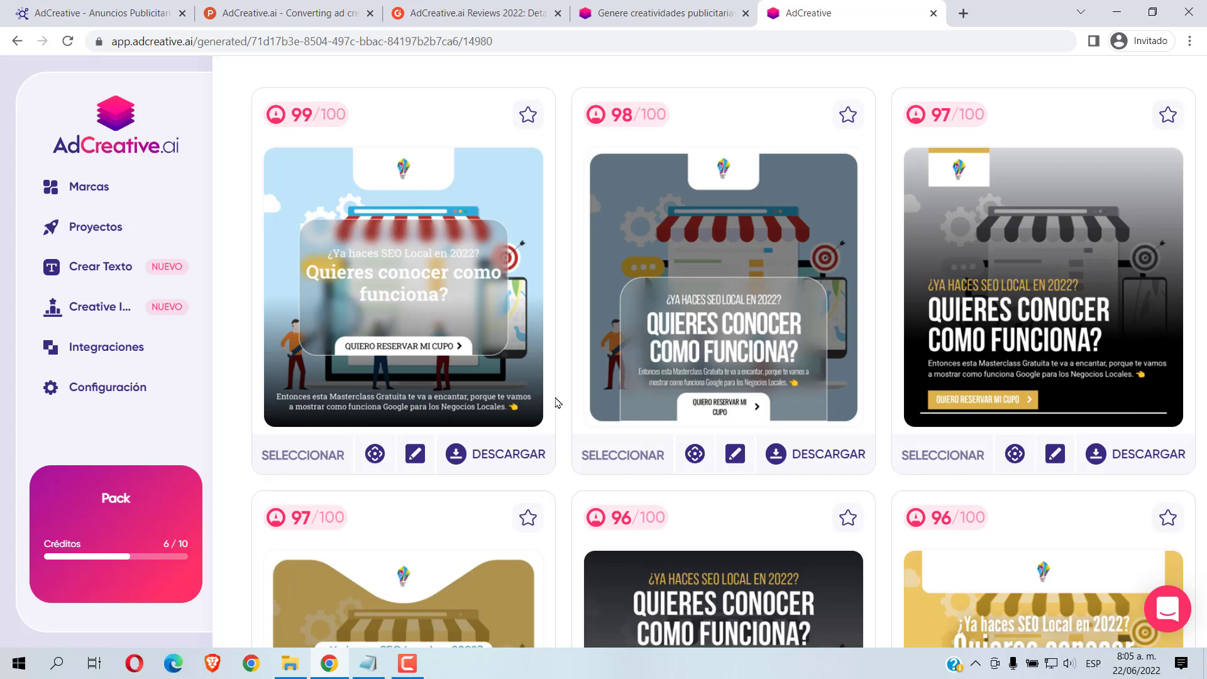
scroll(556, 403, "down", 1)
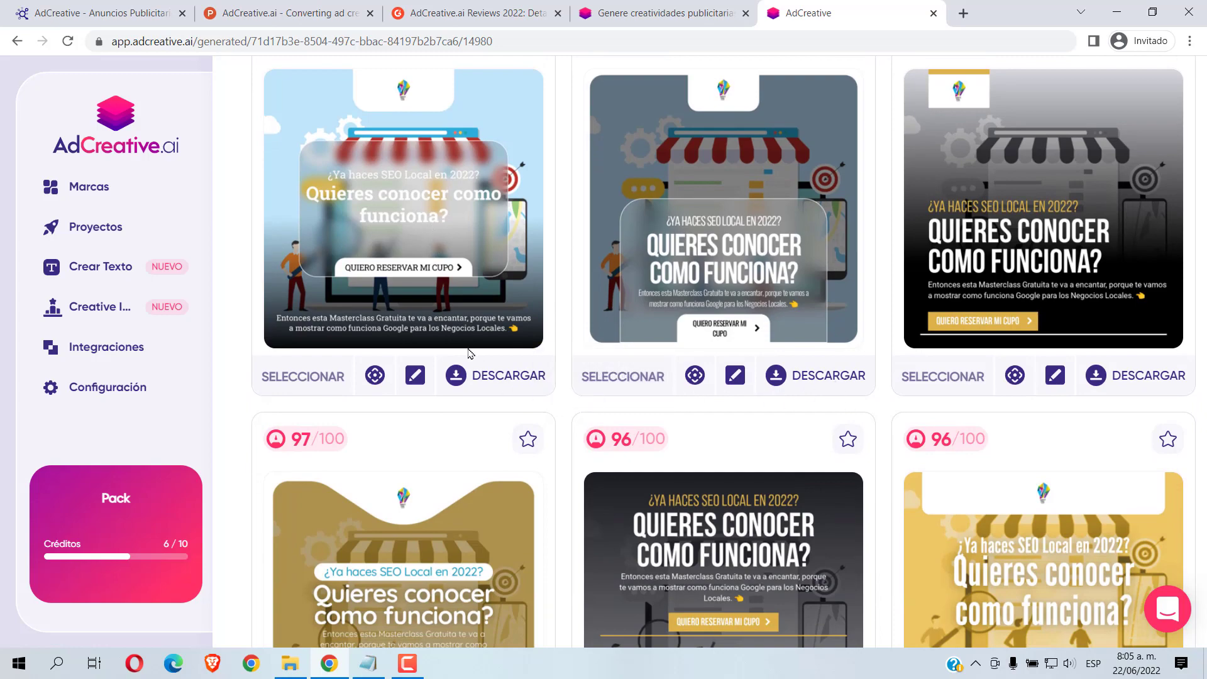
scroll(515, 397, "up", 5)
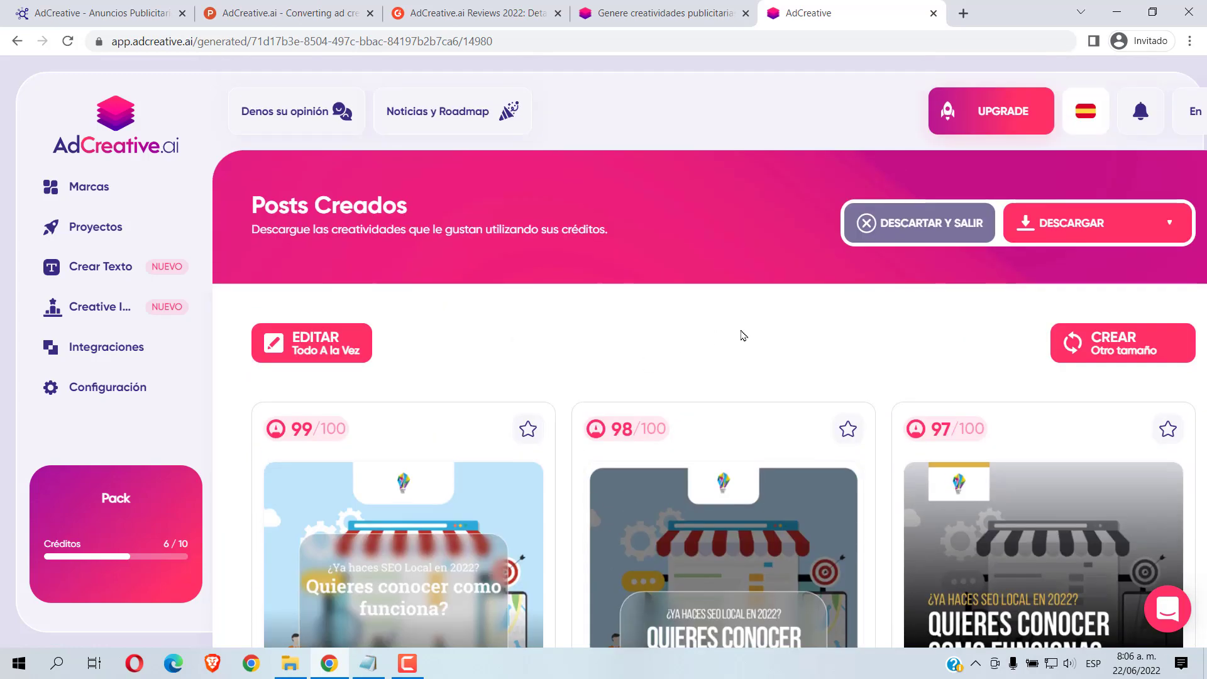
Step: Check the download options with no creative and with the 99/100 and 98/100 creatives selected, and clear that selection without downloading
left_click(1167, 227)
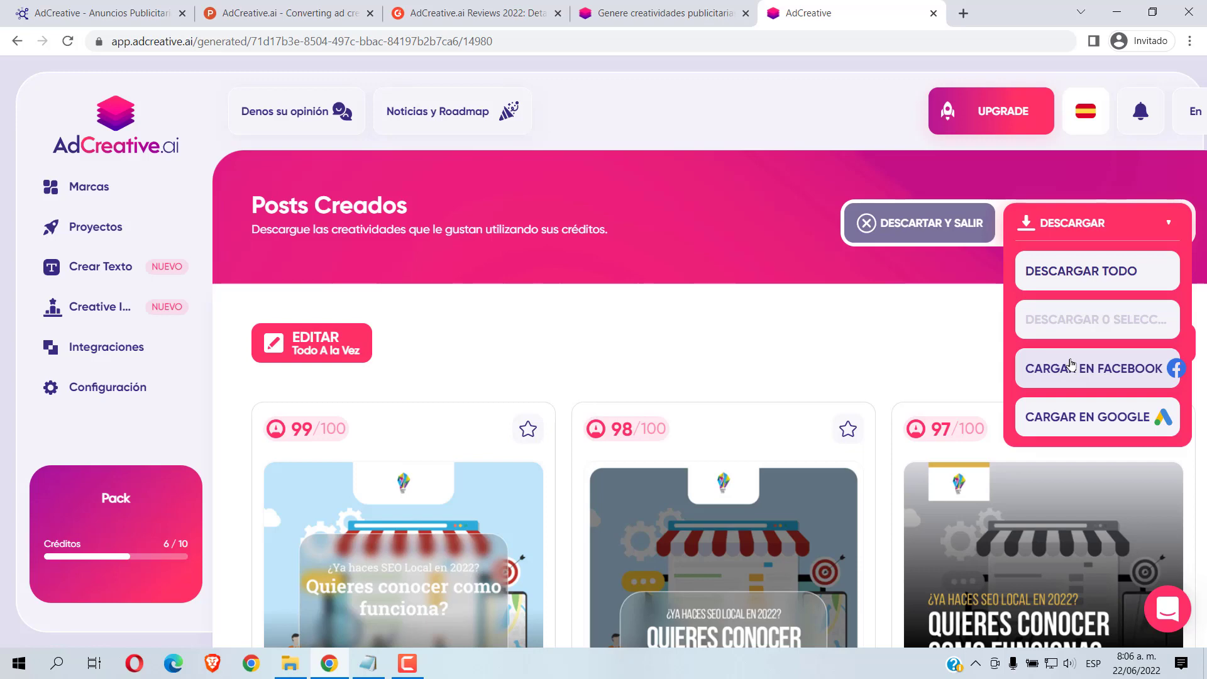
left_click(768, 313)
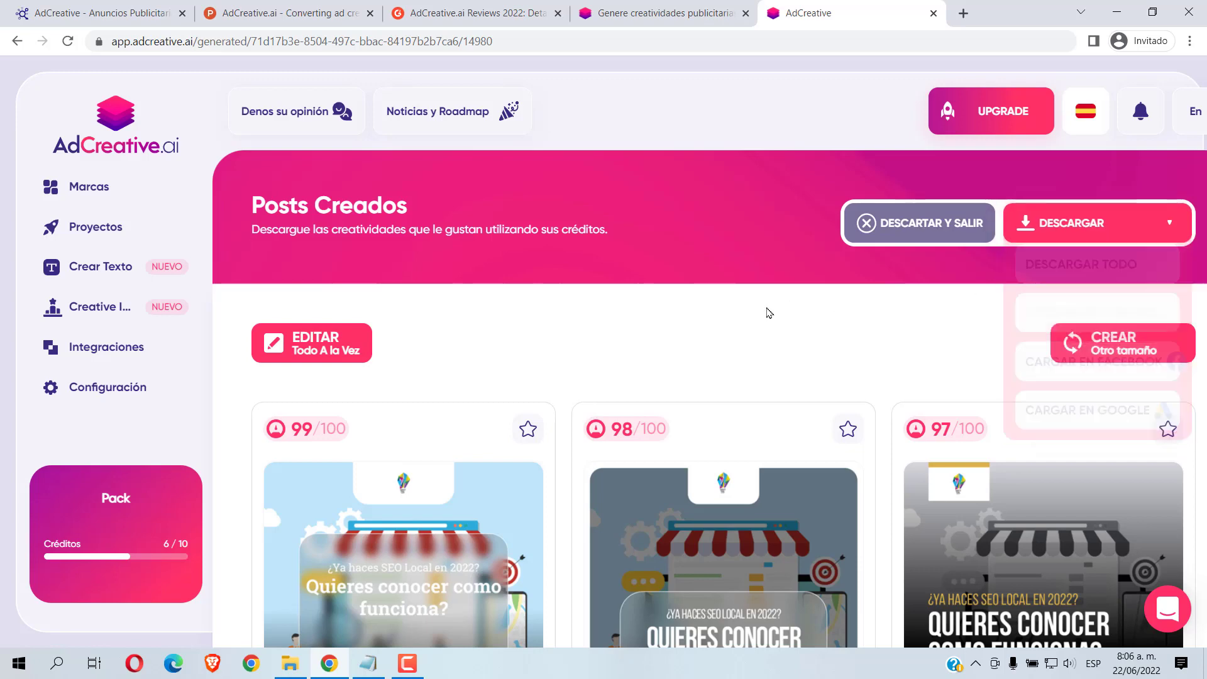
scroll(748, 315, "down", 1)
scroll(732, 314, "down", 3)
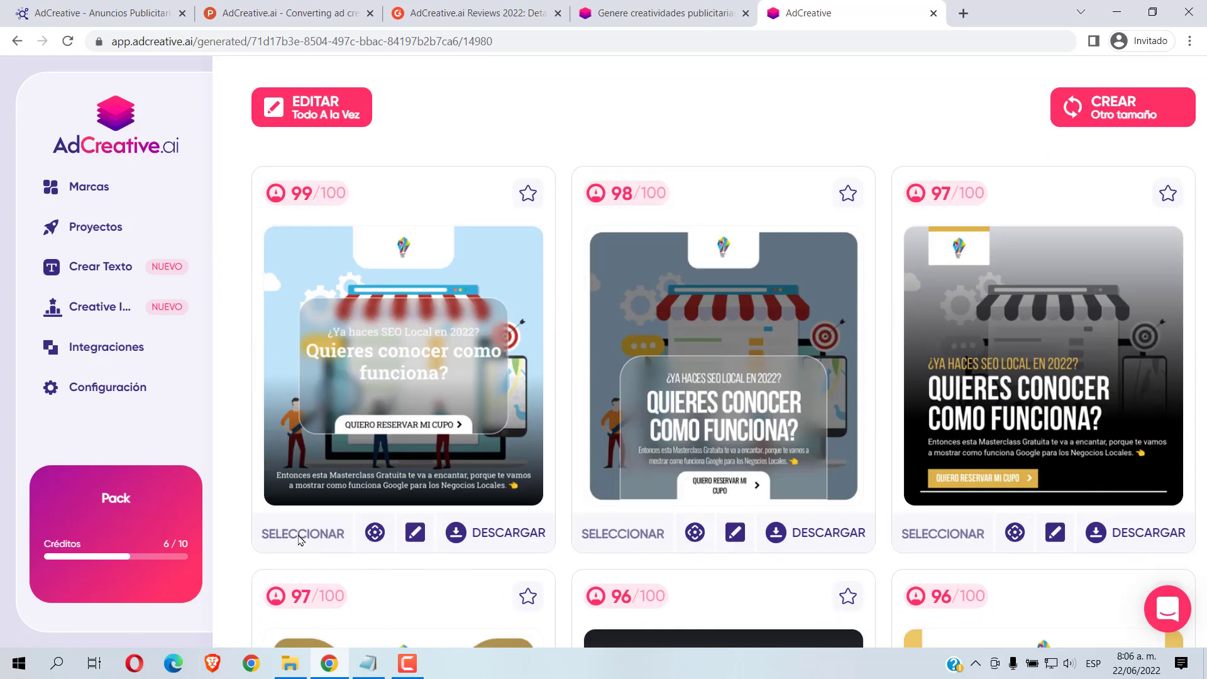
left_click(316, 545)
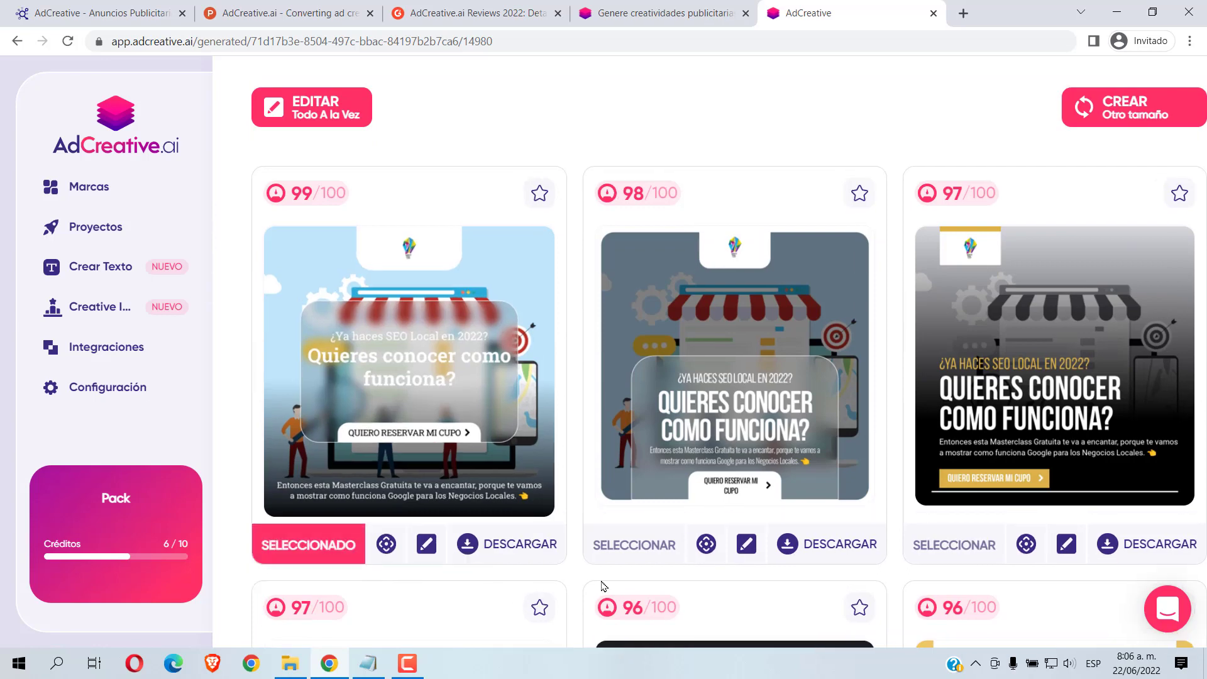
left_click(641, 555)
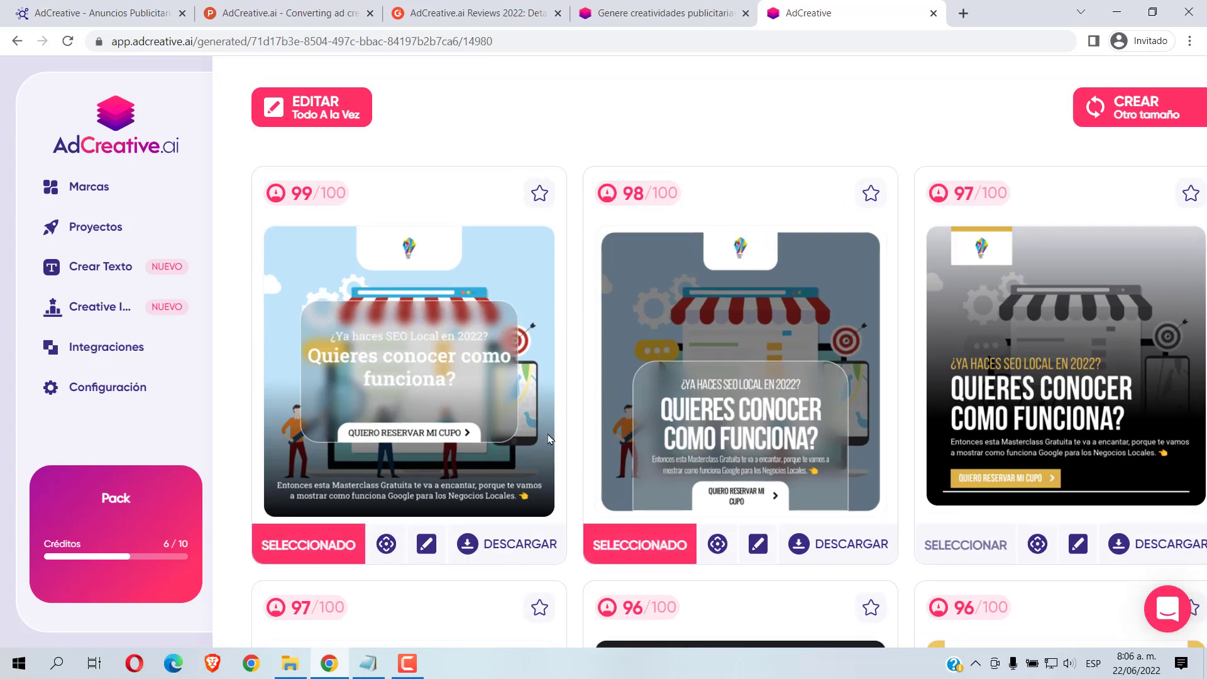
scroll(674, 468, "up", 3)
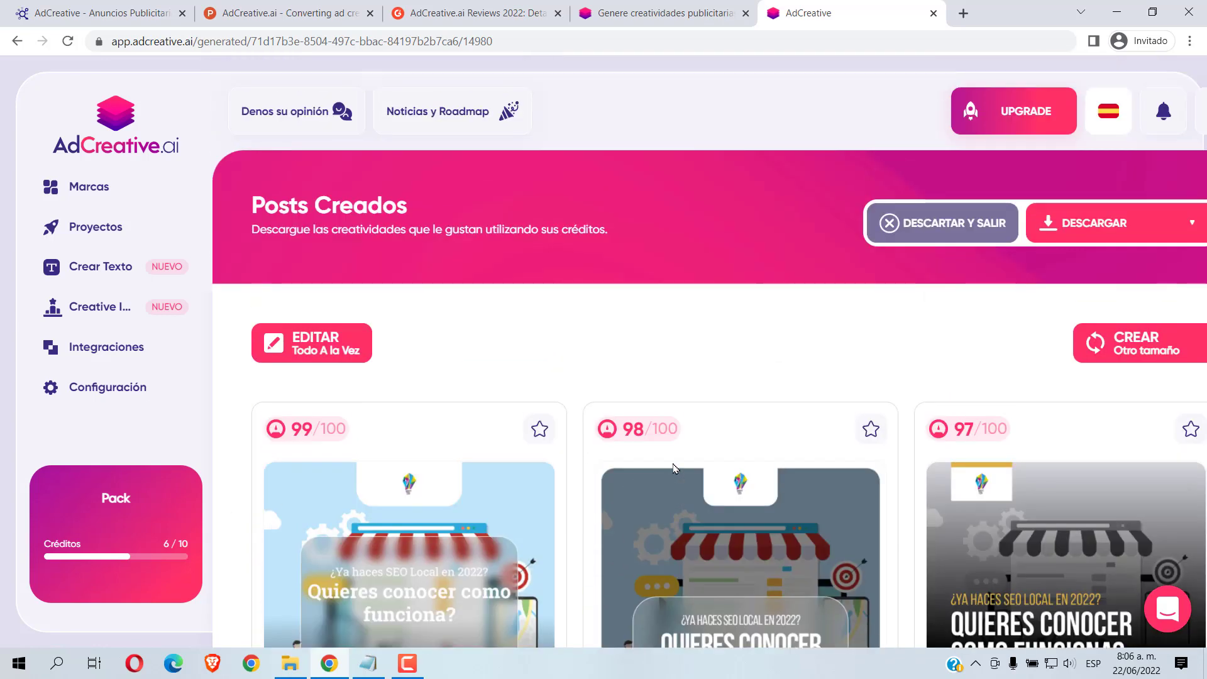
left_click(1190, 225)
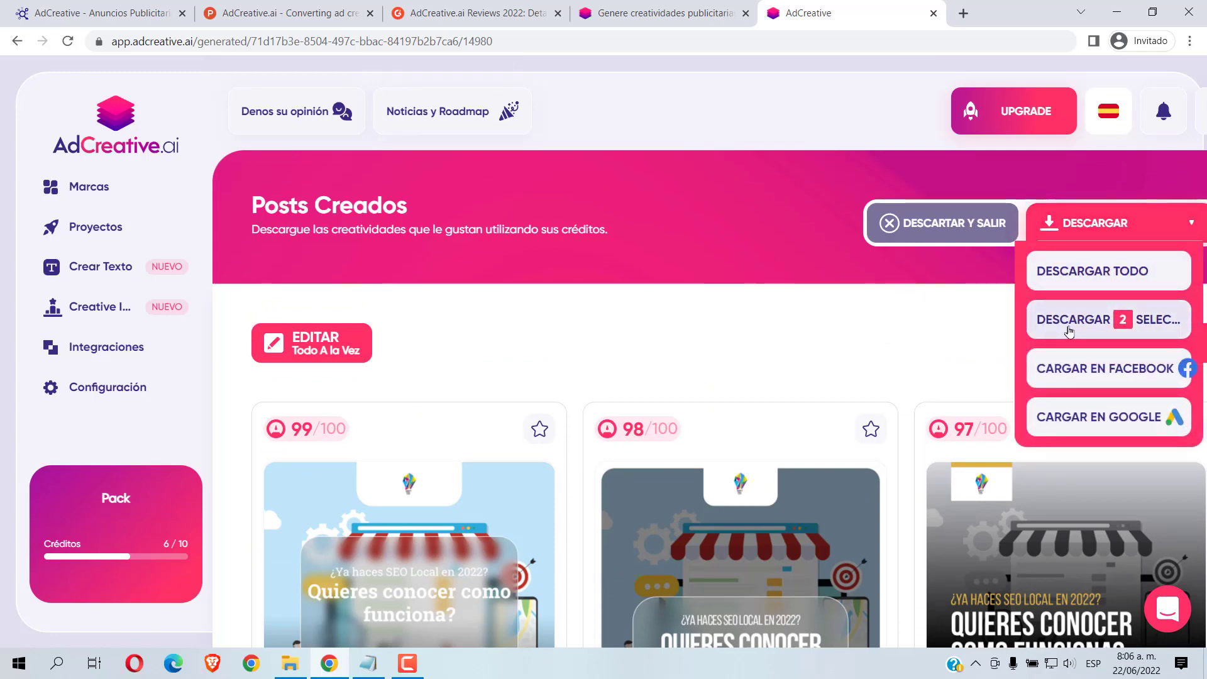
left_click(800, 315)
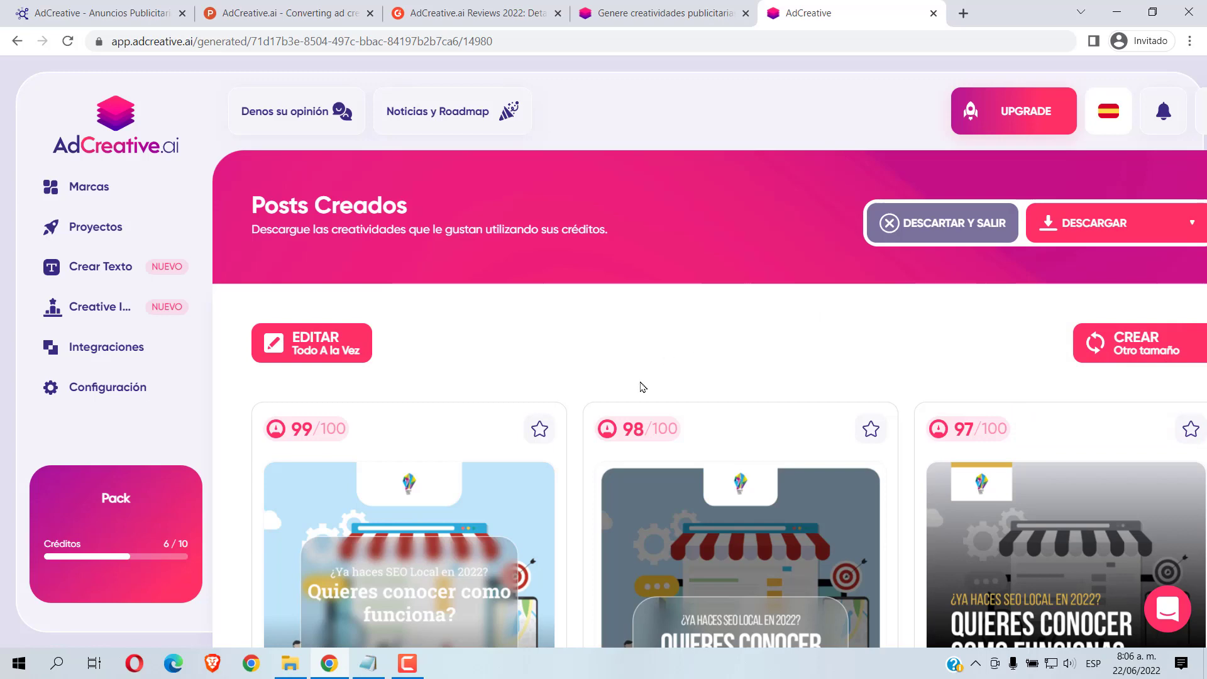
scroll(640, 385, "down", 3)
left_click(635, 544)
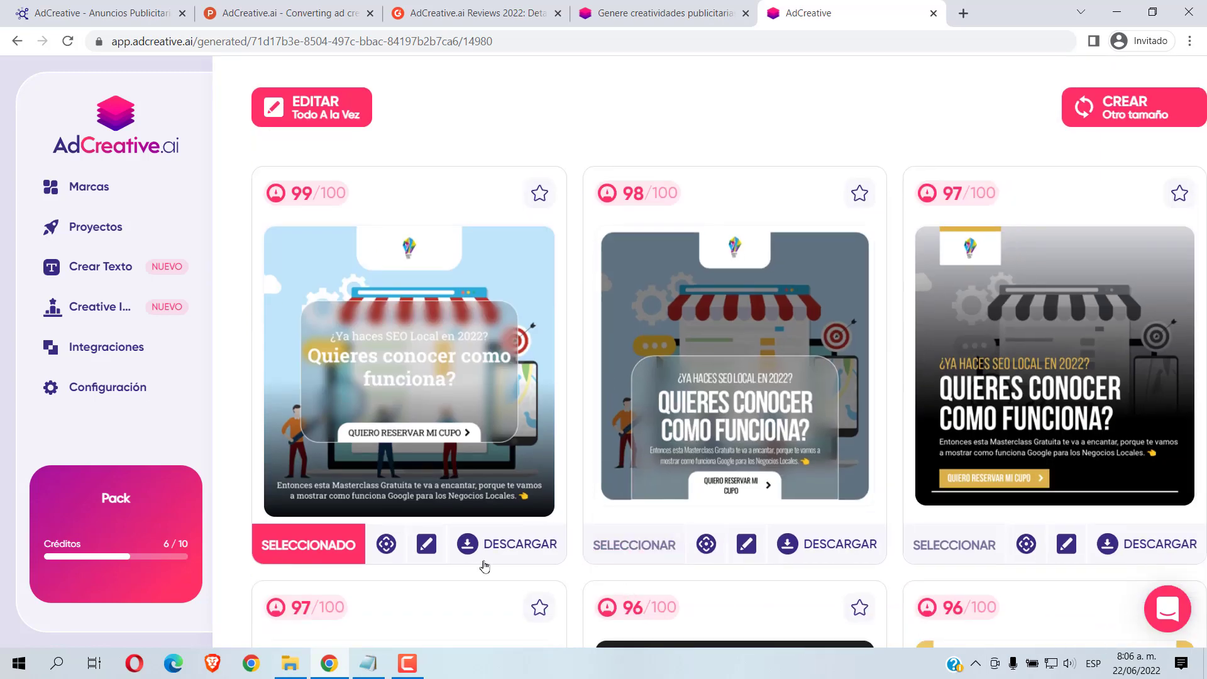
left_click(321, 546)
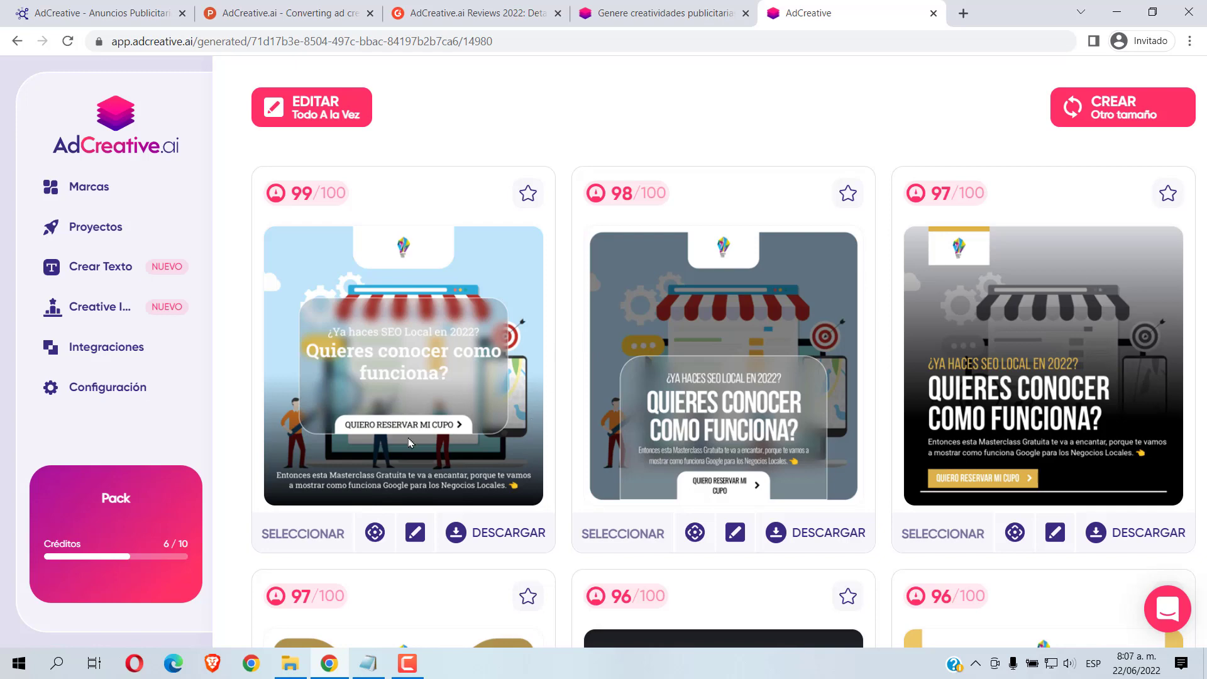
Step: Open the 99/100 creative for editing and examine its text, image, color and font settings, including the available fonts, without changing anything
left_click(416, 531)
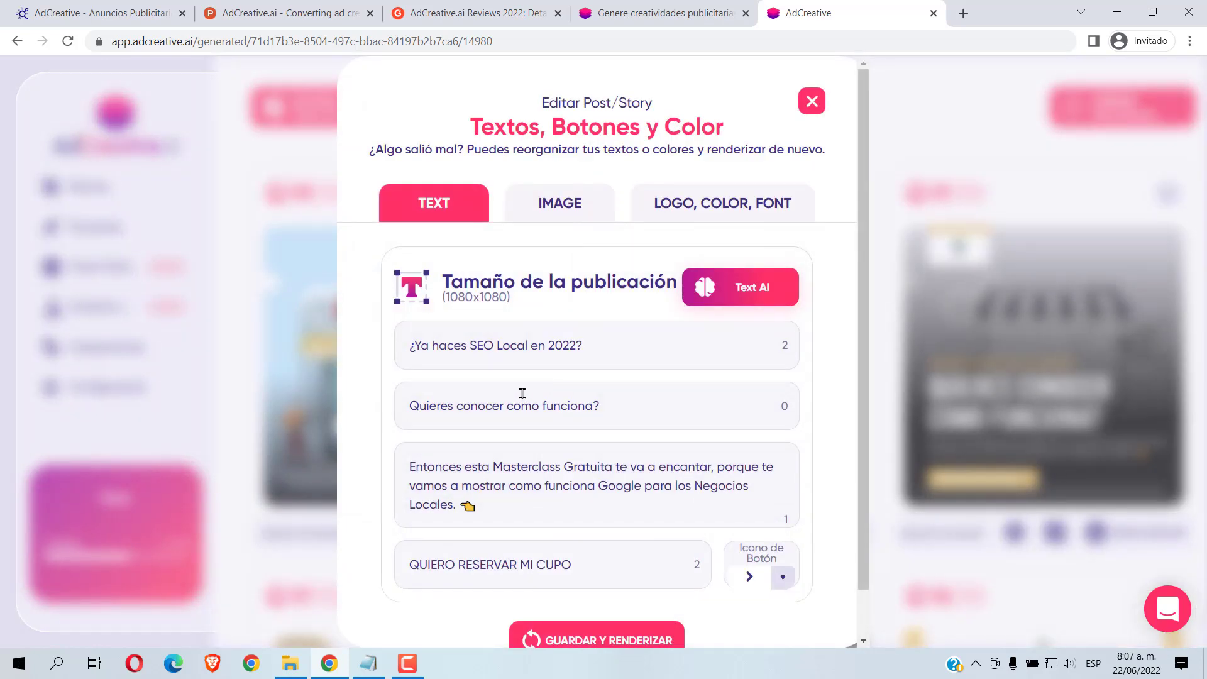
left_click(571, 215)
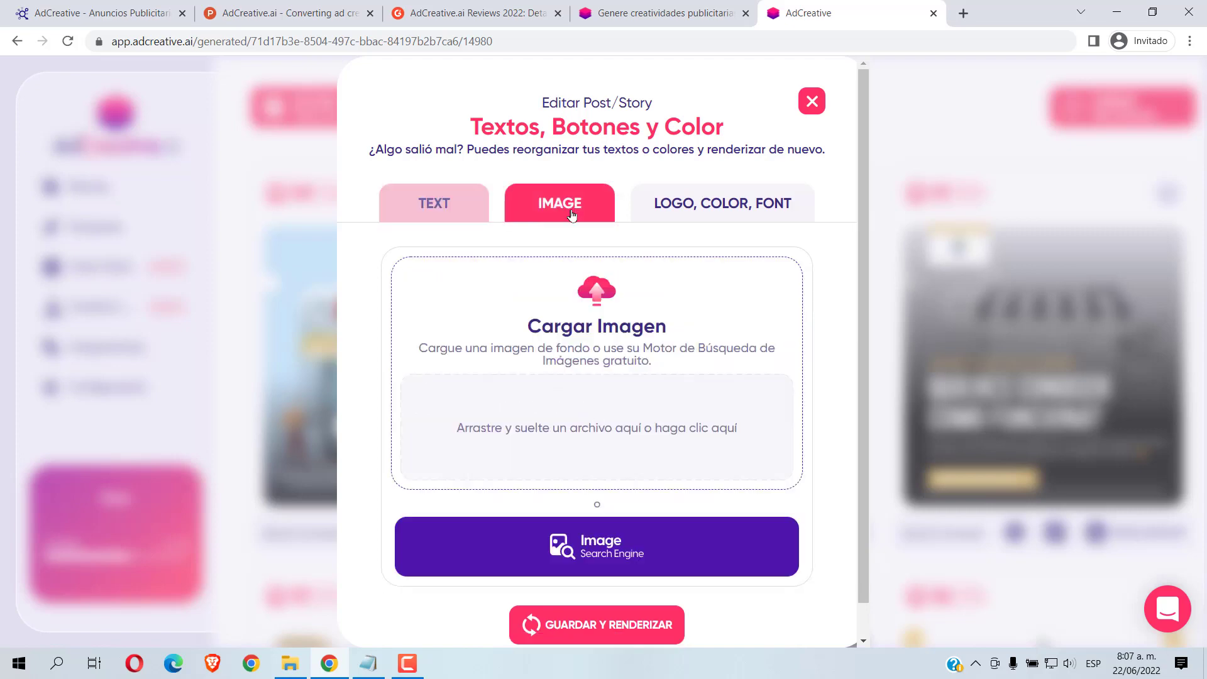
left_click(708, 213)
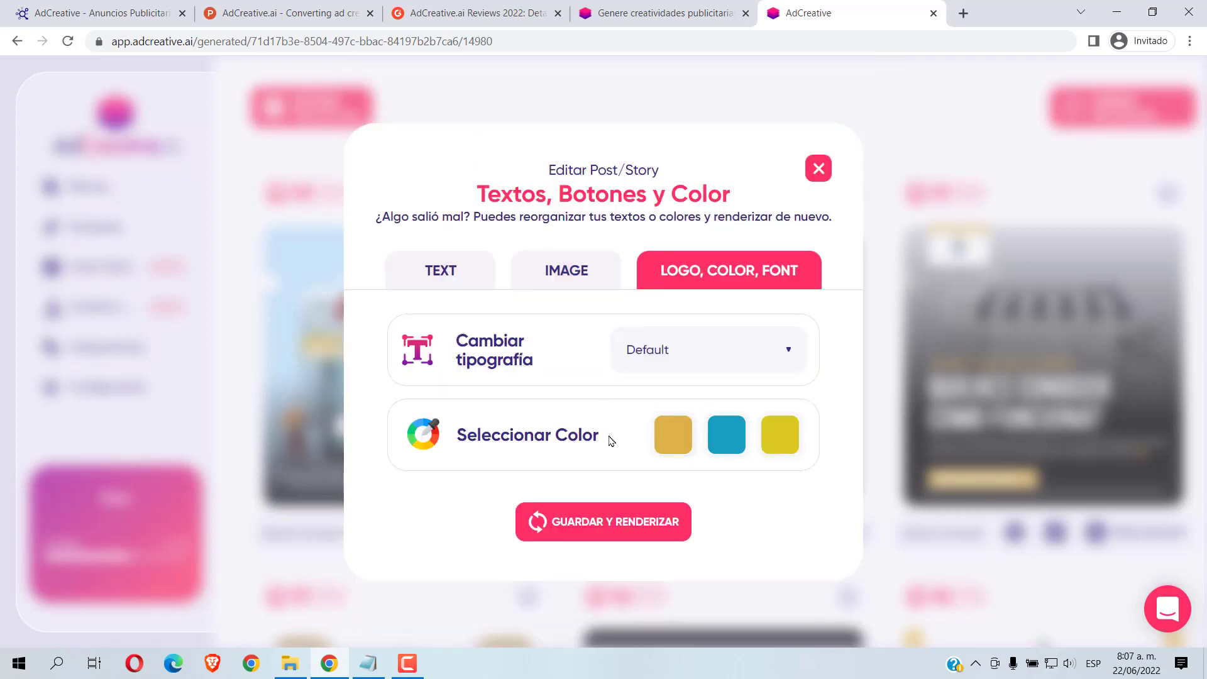
left_click(653, 360)
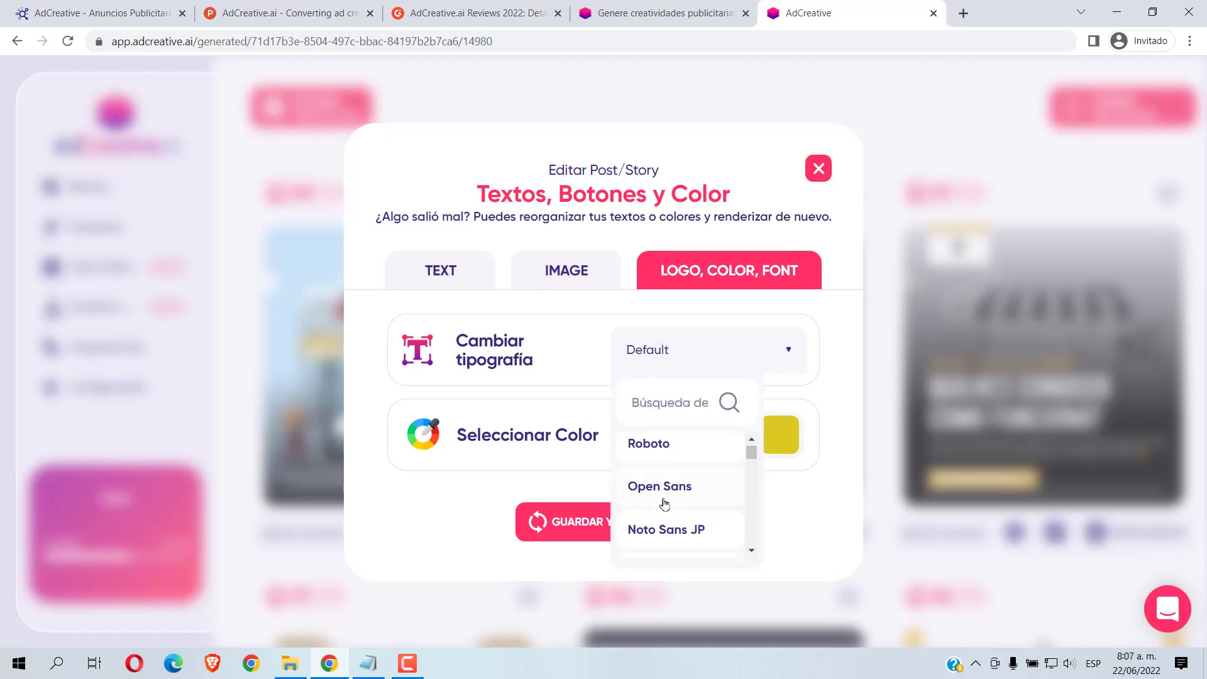
scroll(663, 503, "down", 3)
scroll(664, 503, "up", 3)
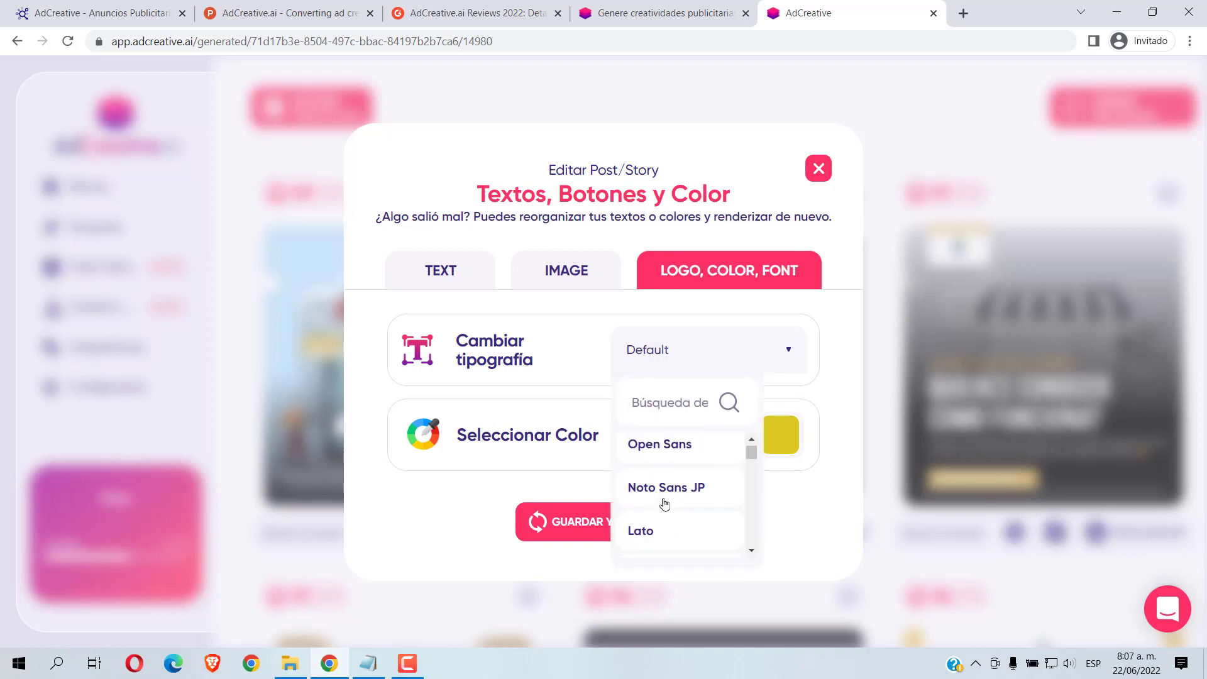
left_click(371, 377)
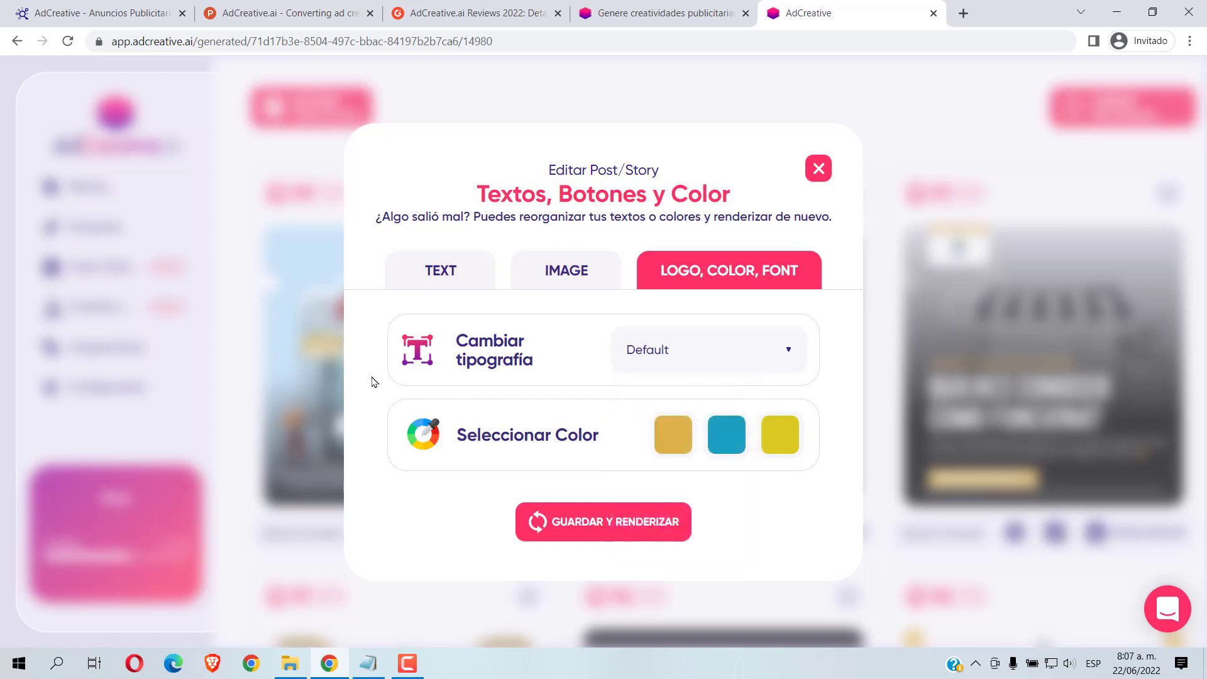
Step: Check the color picker for the 99/100 creative's gold color without saving, and look over the other render sizes offered for that creative
left_click(676, 440)
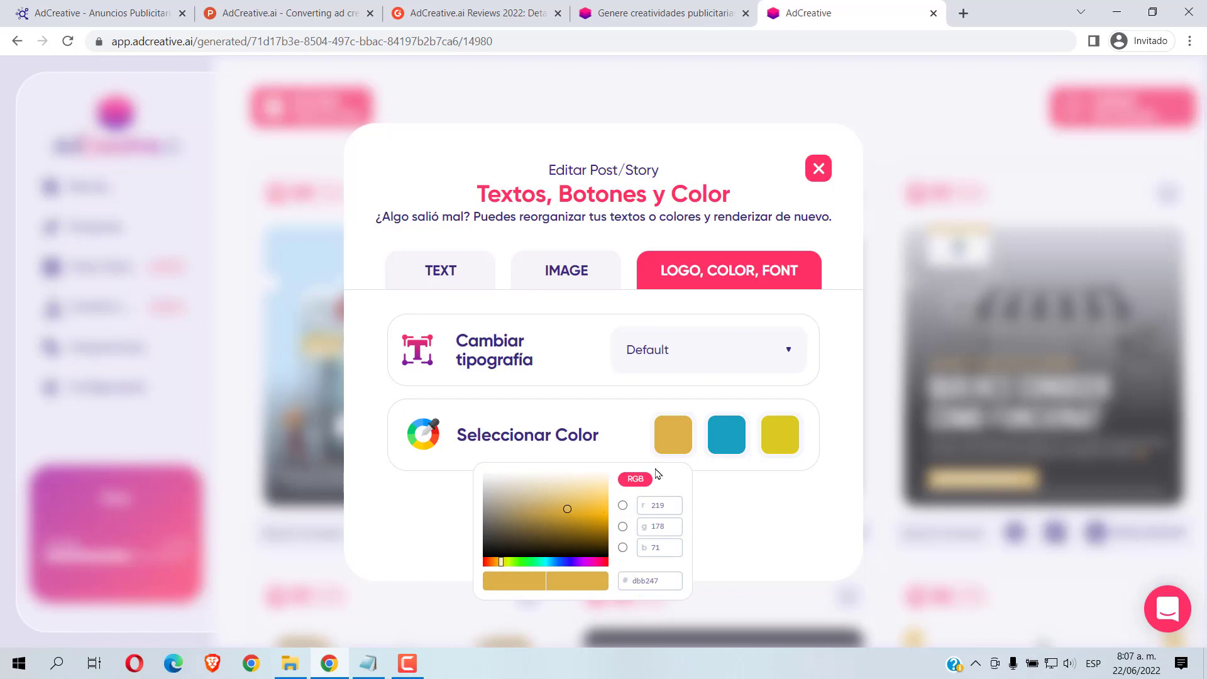
left_click(431, 525)
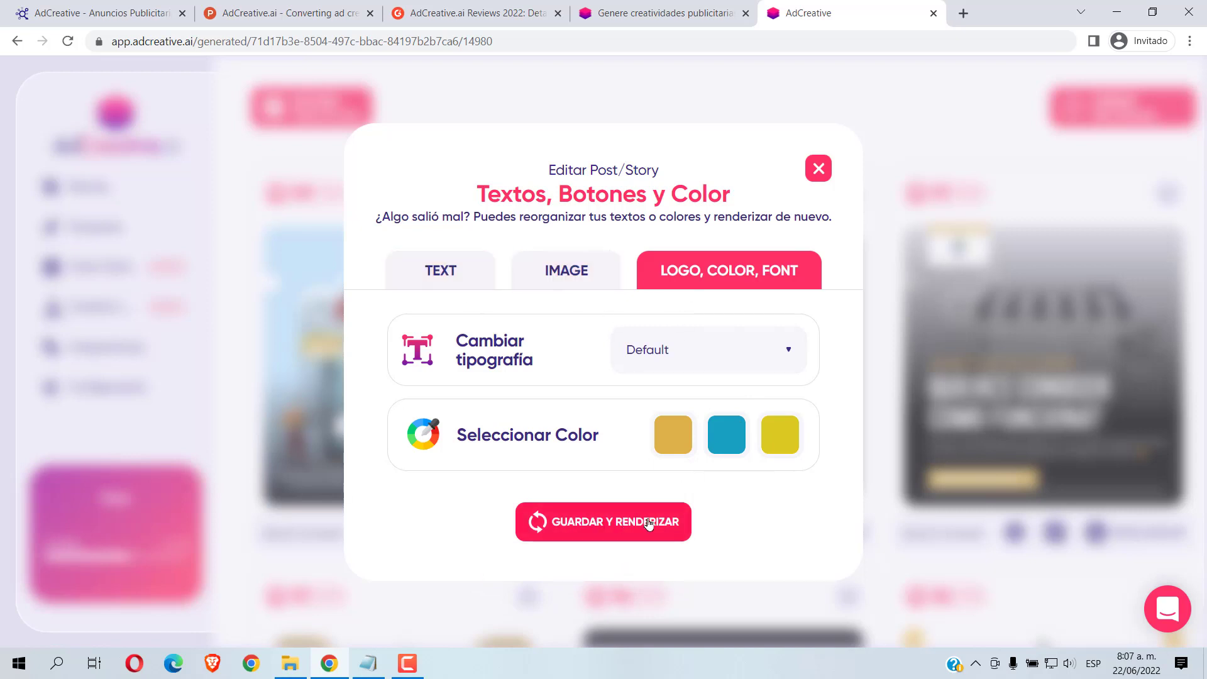
left_click(818, 169)
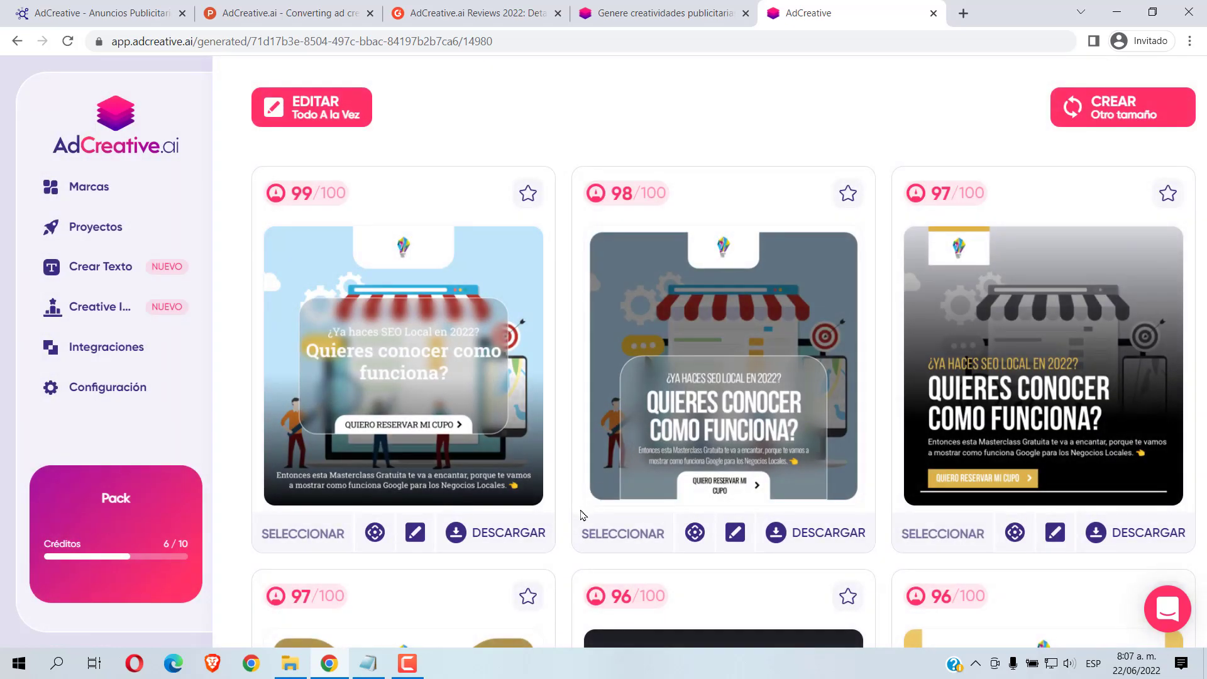
left_click(377, 535)
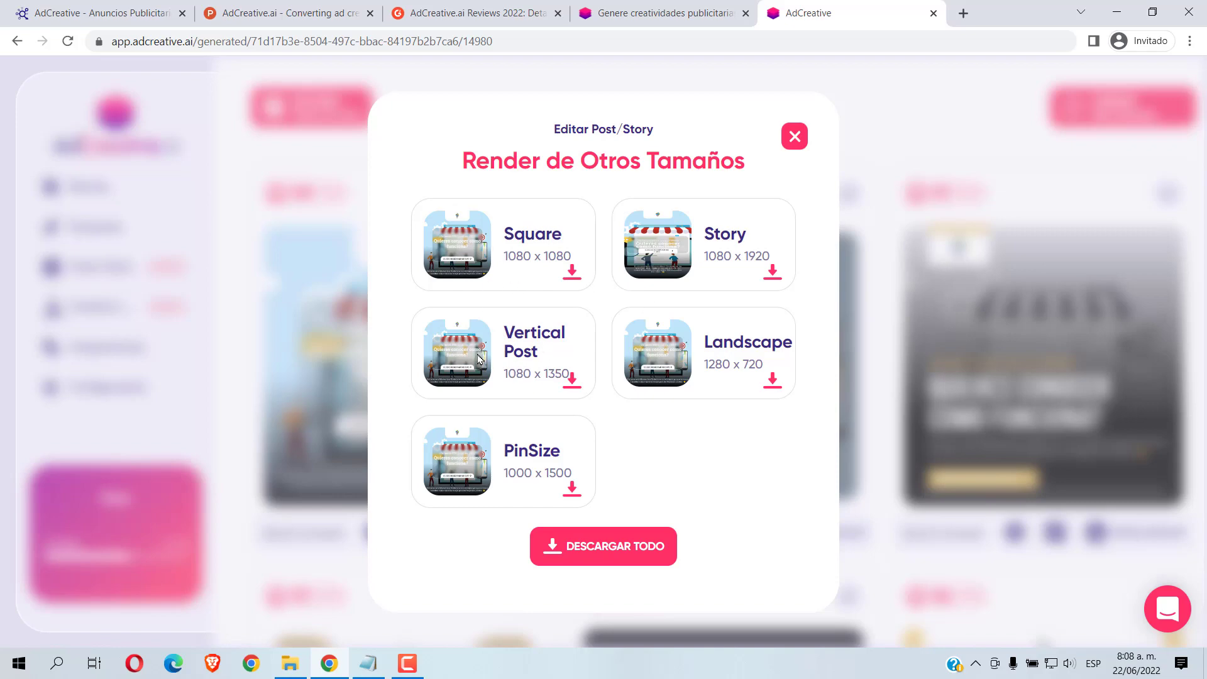
left_click(795, 138)
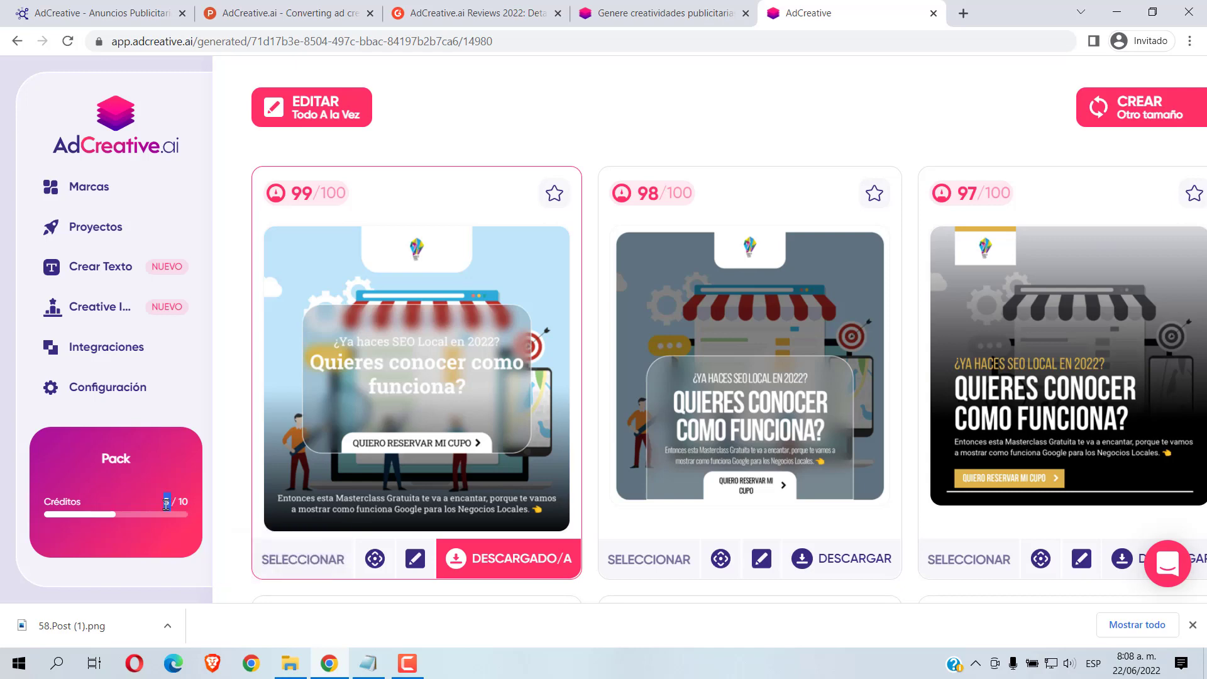
Step: Download the 99/100 creative, view the downloaded image 58.Post (1).png, and return to the generated posts
left_click(18, 636)
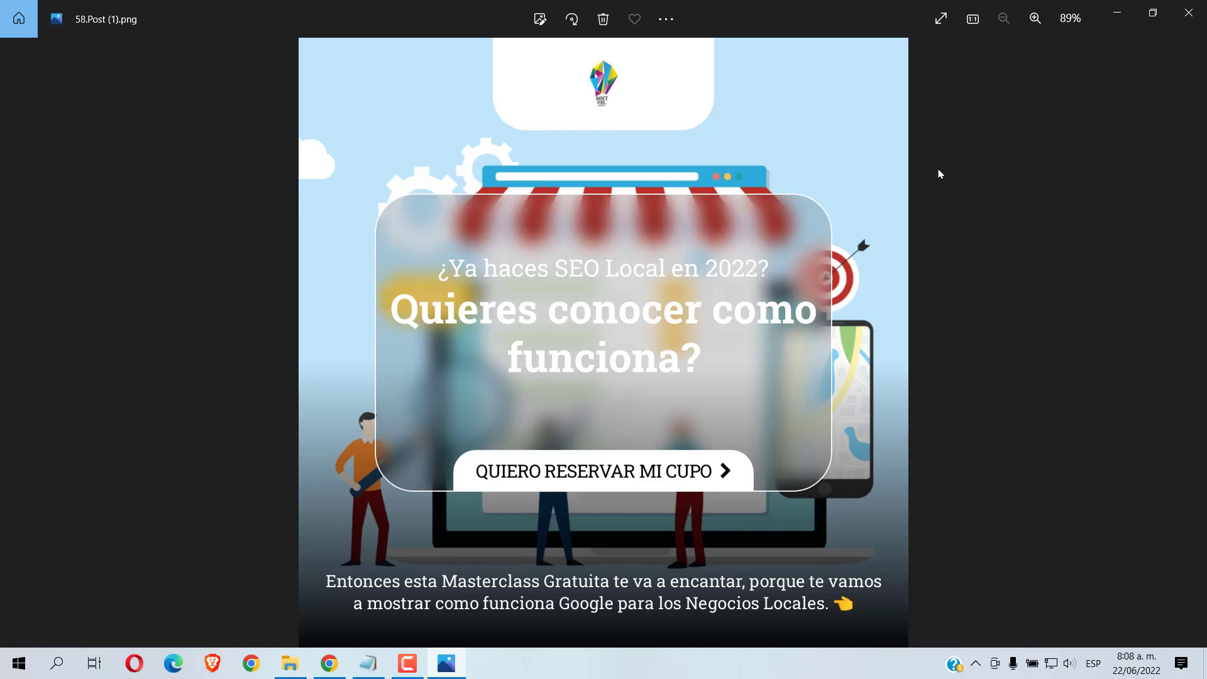
left_click(1188, 13)
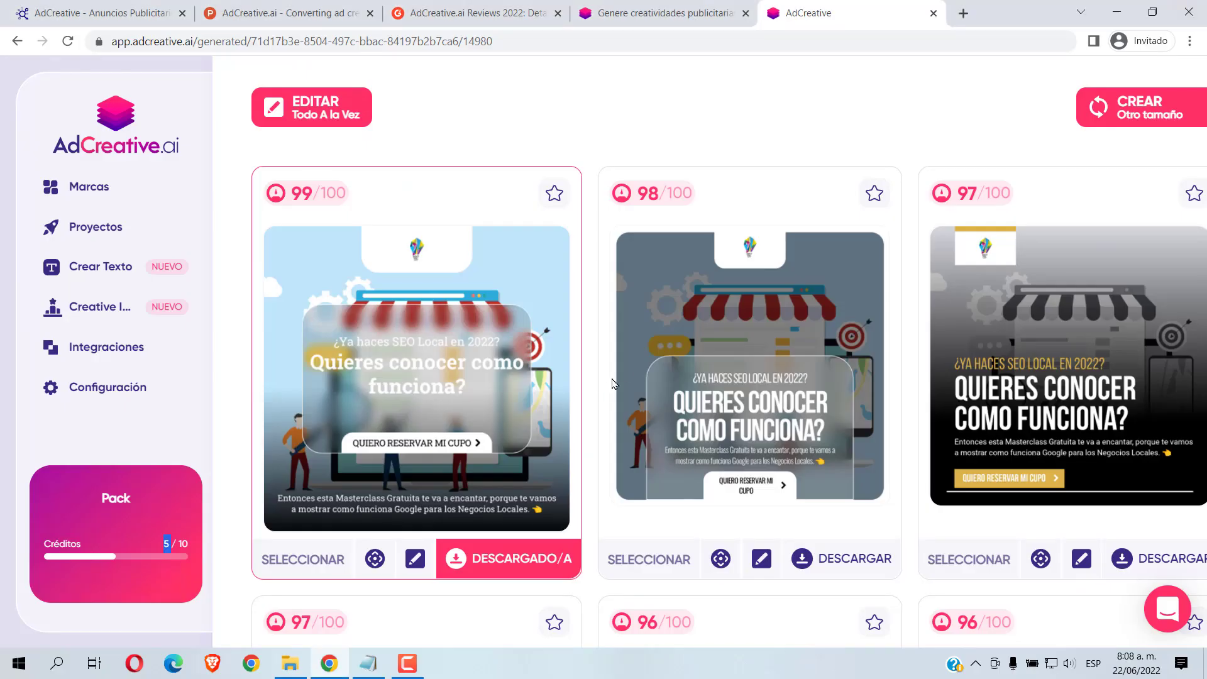
scroll(612, 383, "up", 4)
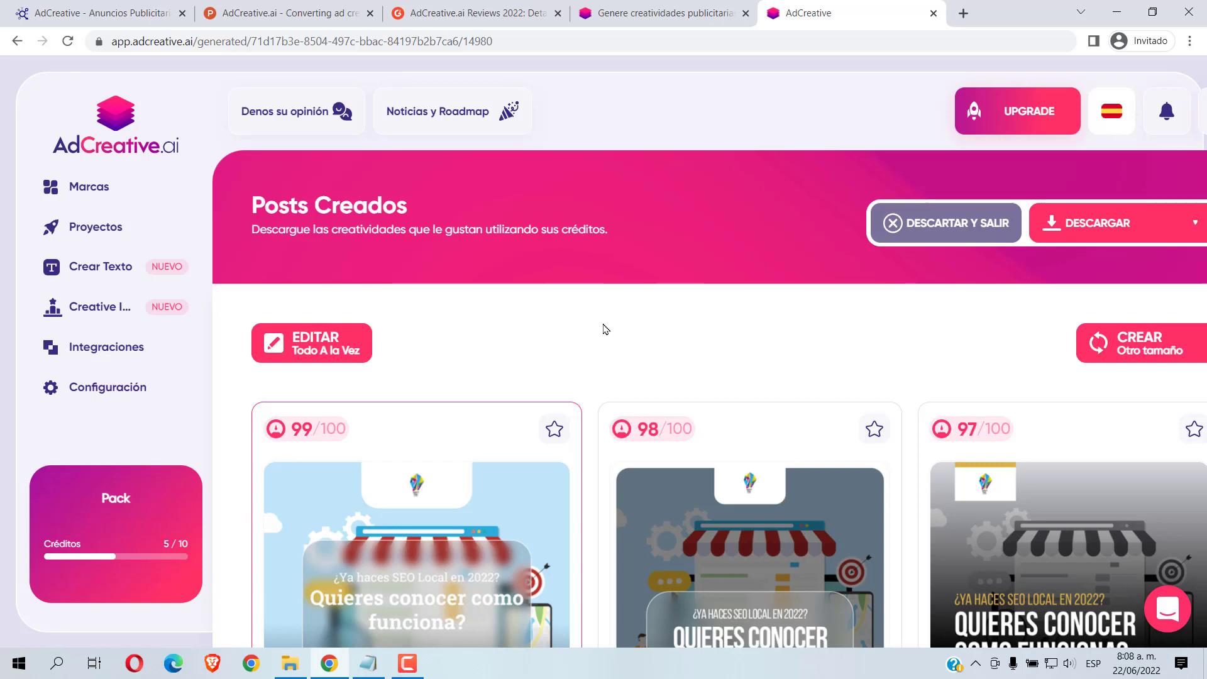
Step: Skim the blog article about AdCreative, from its overview and features to the listed alternatives
key("ctrl+1")
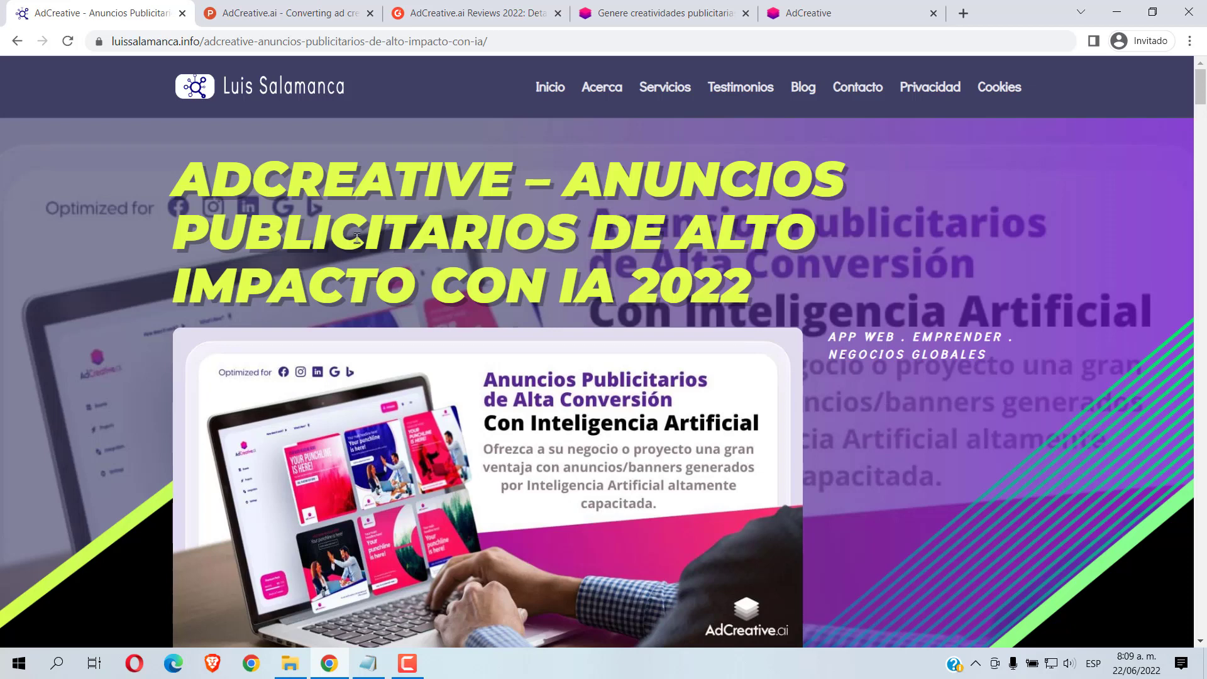
scroll(453, 415, "down", 10)
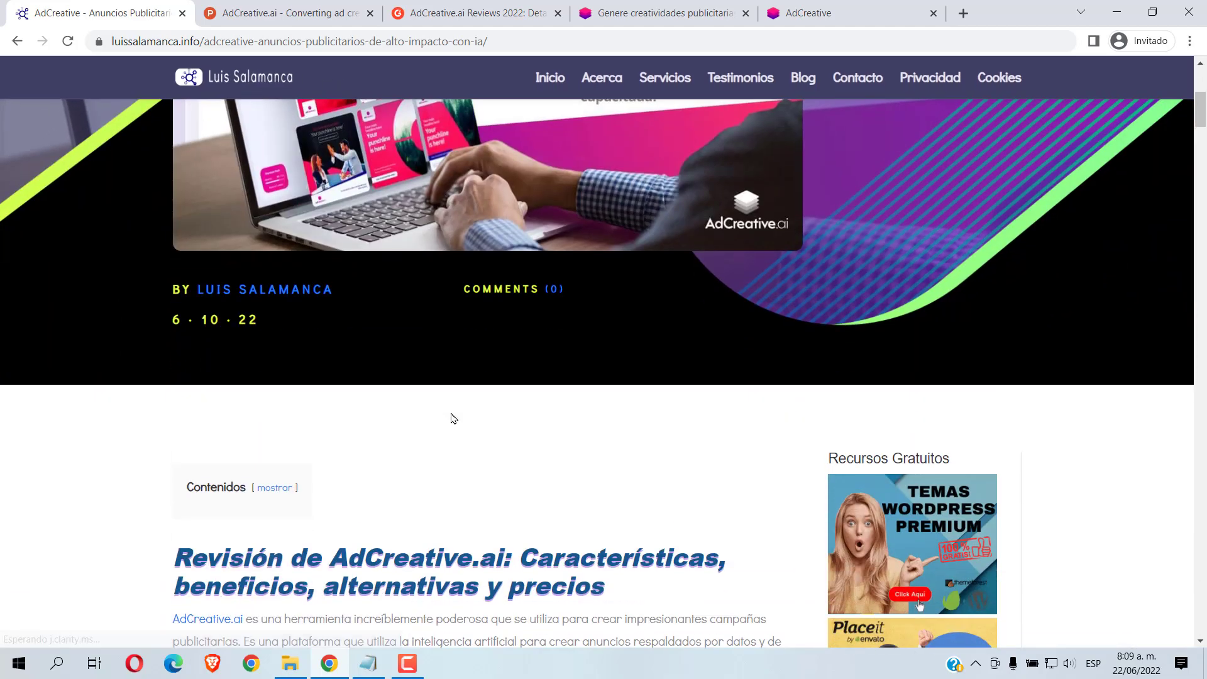
scroll(452, 413, "down", 9)
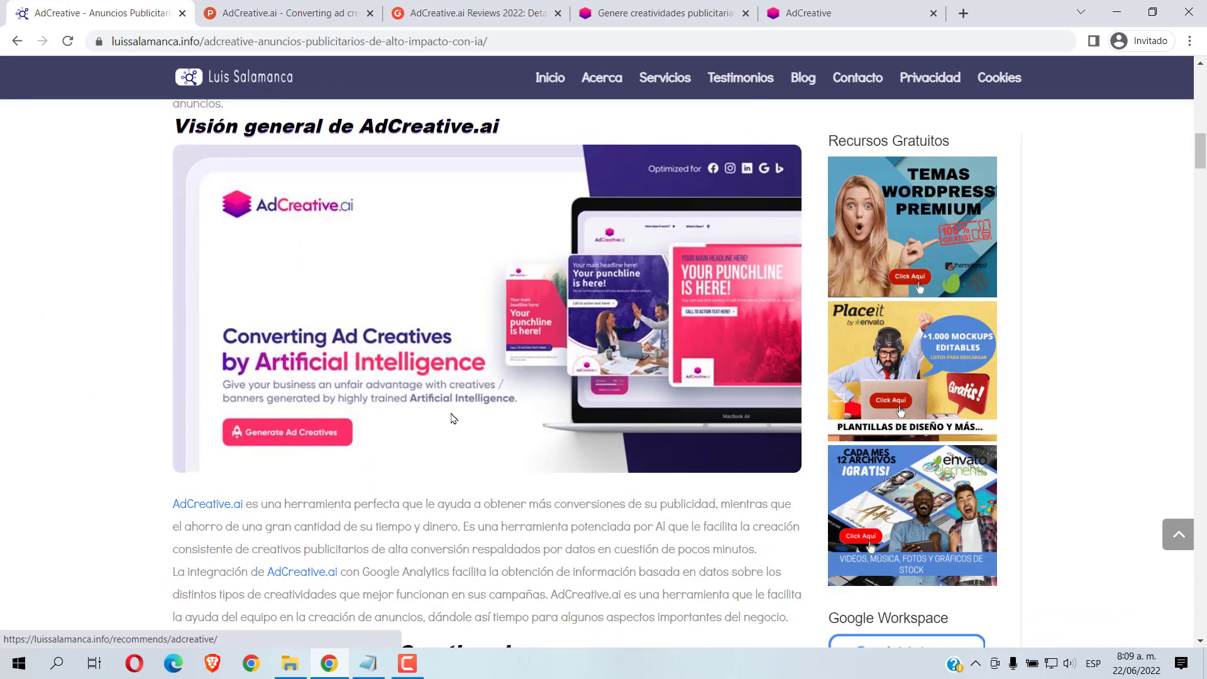
scroll(451, 415, "down", 10)
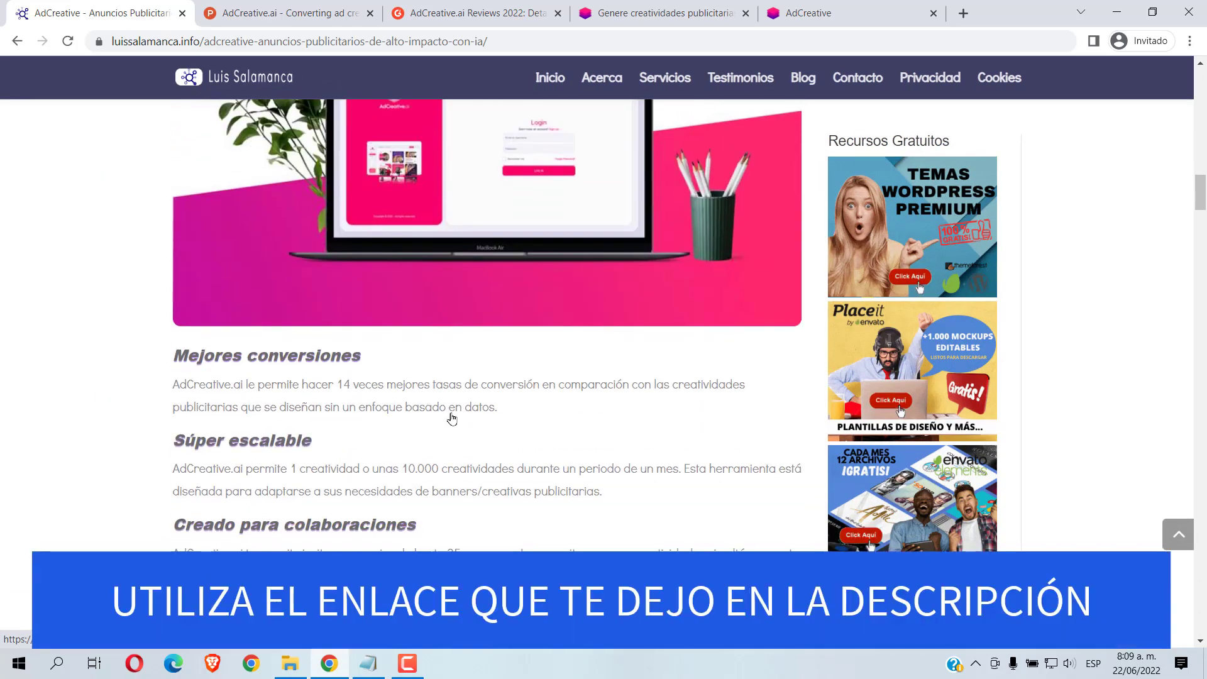
scroll(451, 413, "down", 2)
scroll(451, 413, "down", 4)
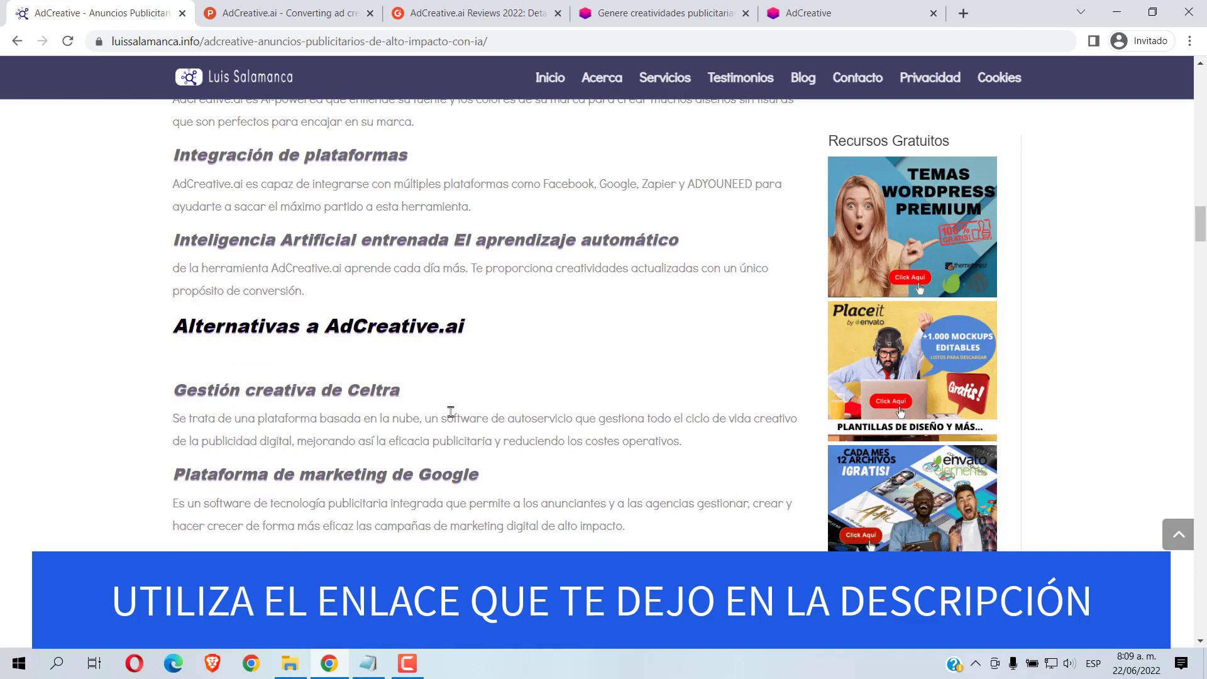
scroll(451, 412, "up", 4)
scroll(453, 416, "up", 4)
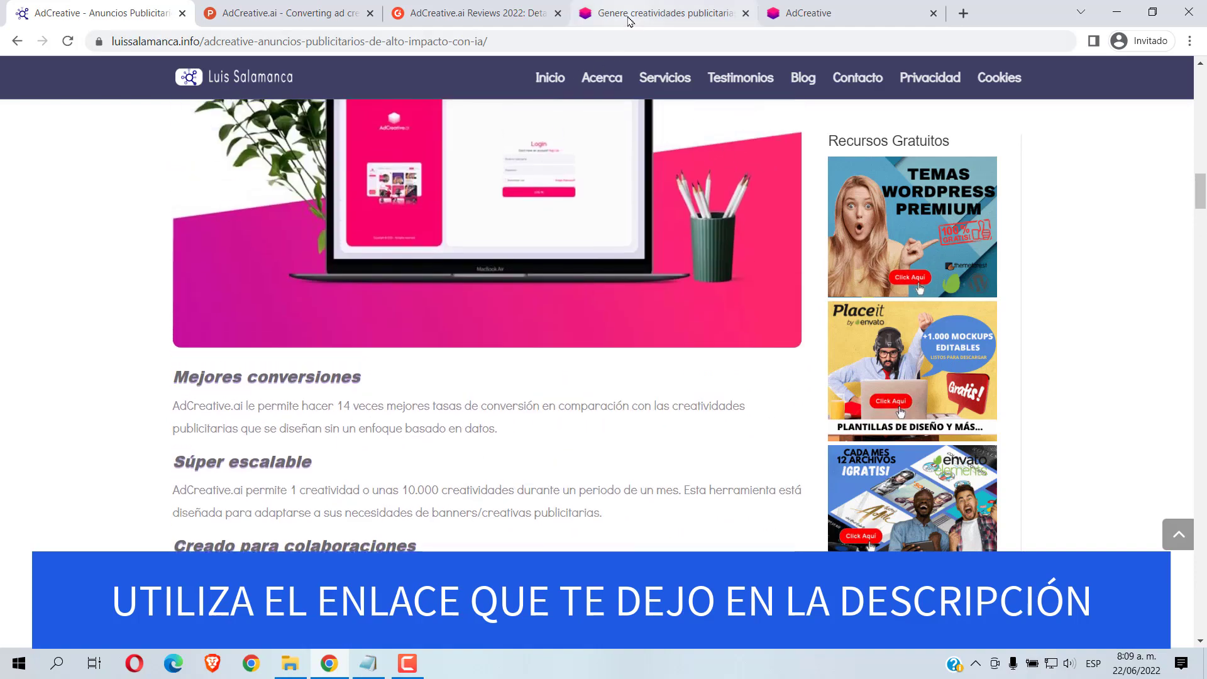
Step: Show the Spanish AdCreative.ai home page with its trial and discount offers, revisiting the blog article's section on better conversions in between
left_click(660, 13)
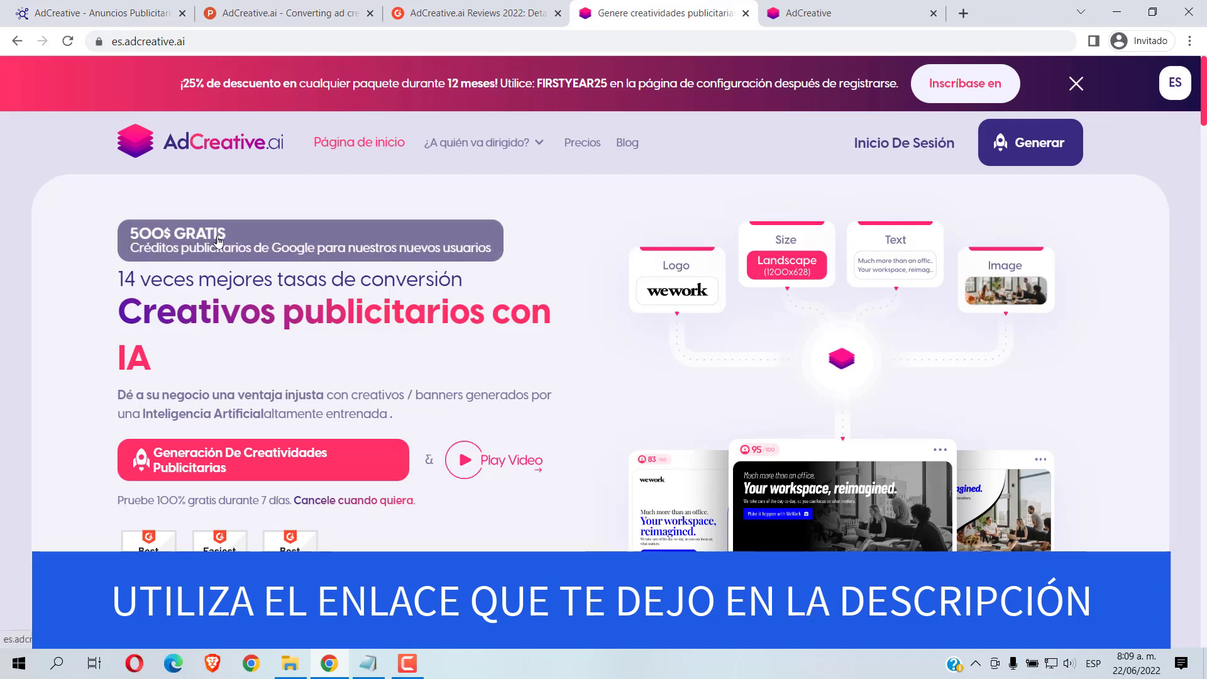
left_click(107, 19)
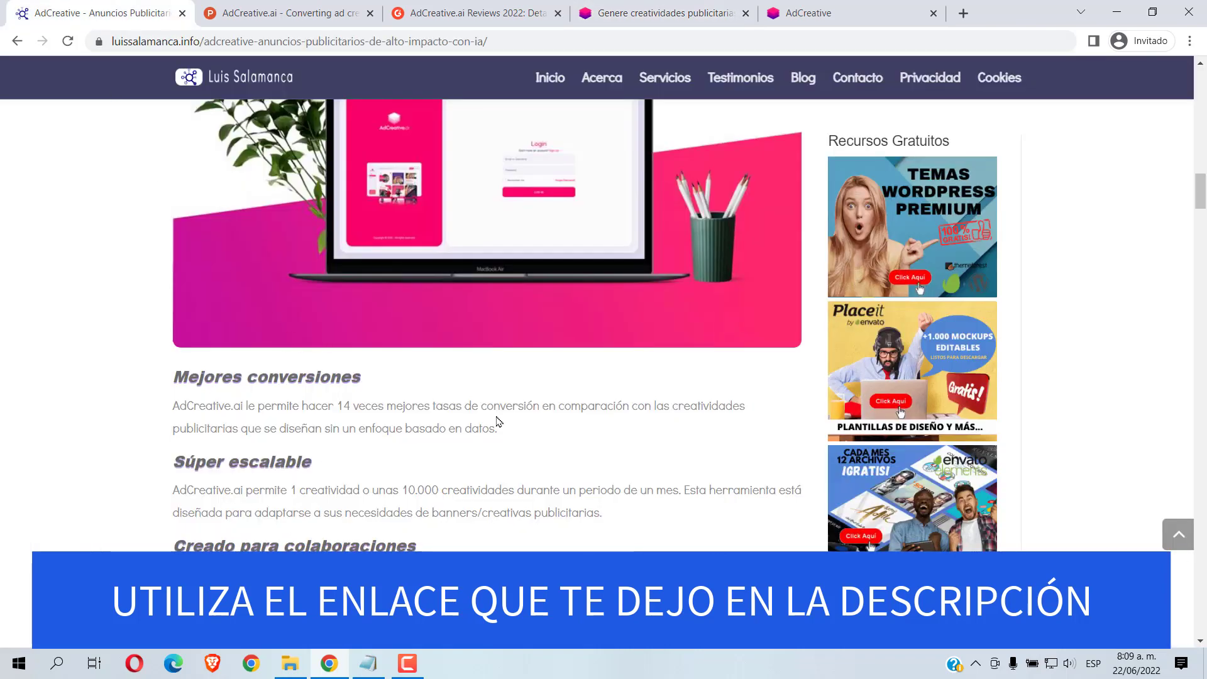
scroll(497, 416, "down", 3)
scroll(496, 417, "up", 10)
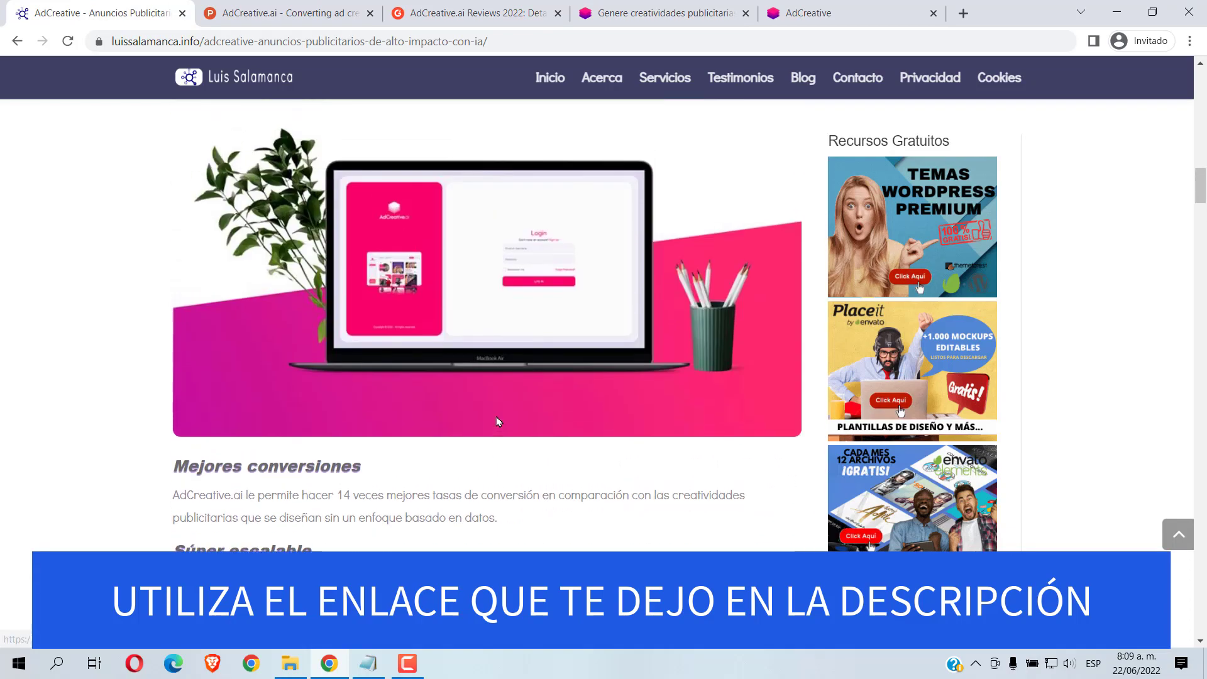
left_click(698, 14)
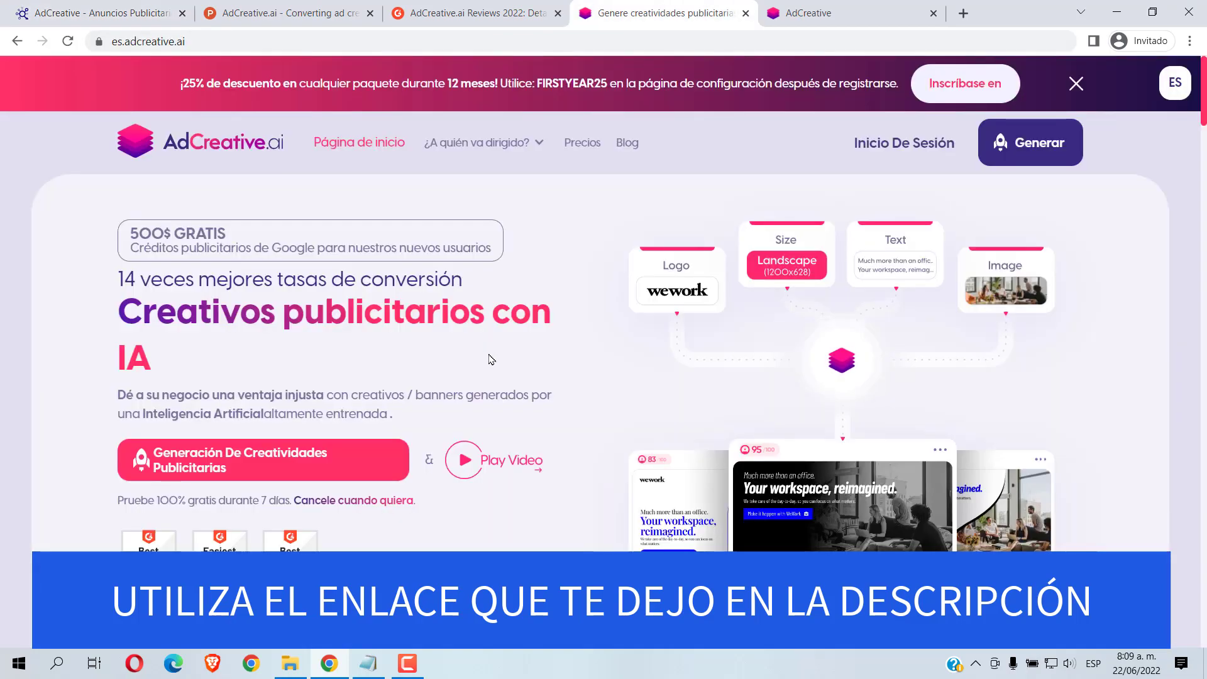